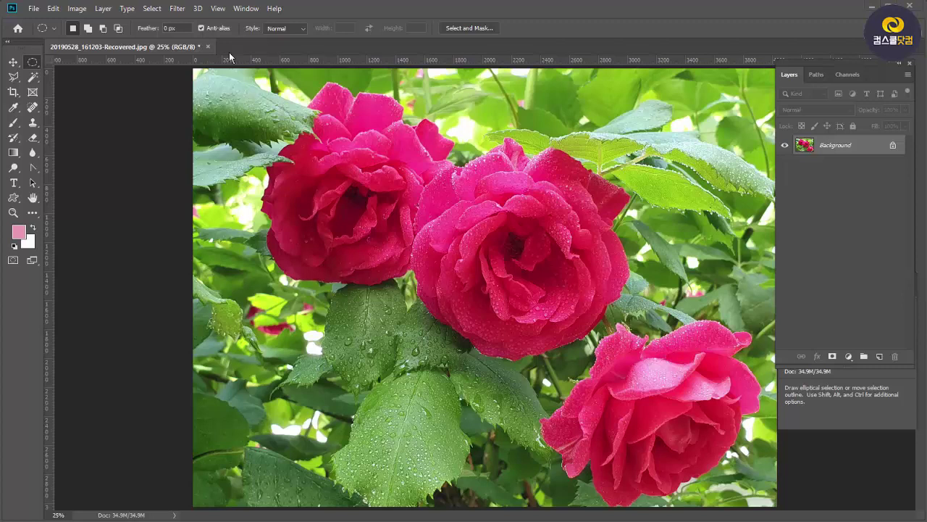
Float the rose photo in its own document window and clear the tall elliptical selection
{"action": "left_click_drag", "start_coordinate": [155, 49], "coordinate": [192, 52]}
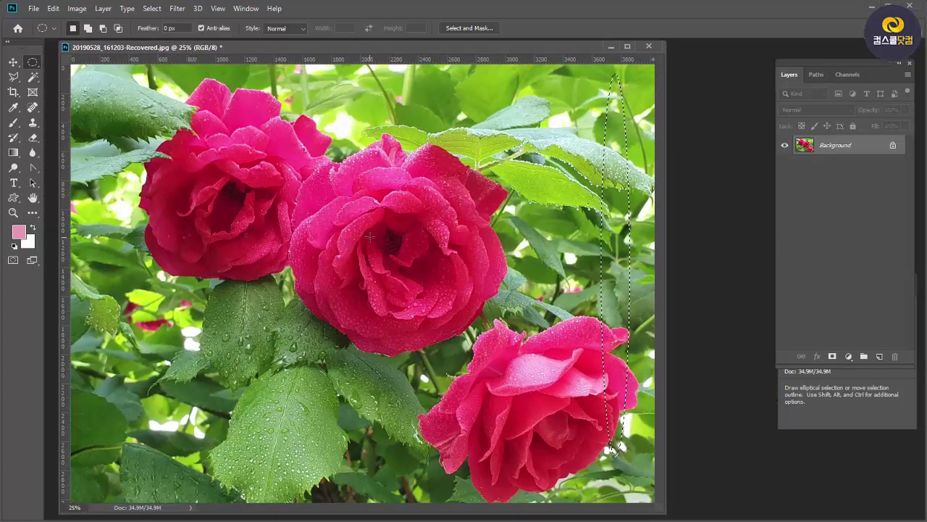
{"action": "left_click", "coordinate": [496, 225]}
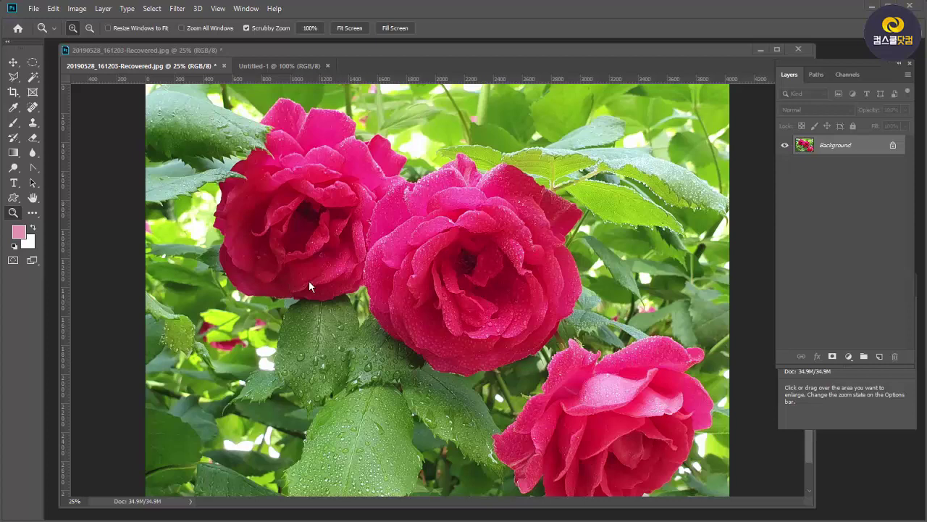
Select similarly coloured petal areas of the middle rose with the Magic Wand tool
{"action": "left_click", "coordinate": [33, 77]}
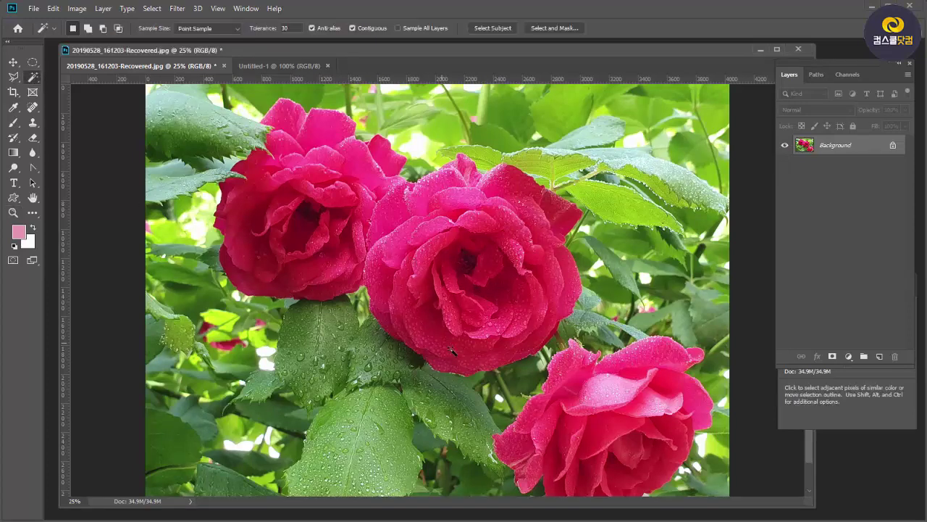
{"action": "left_click", "coordinate": [427, 195]}
{"action": "left_click", "coordinate": [468, 353]}
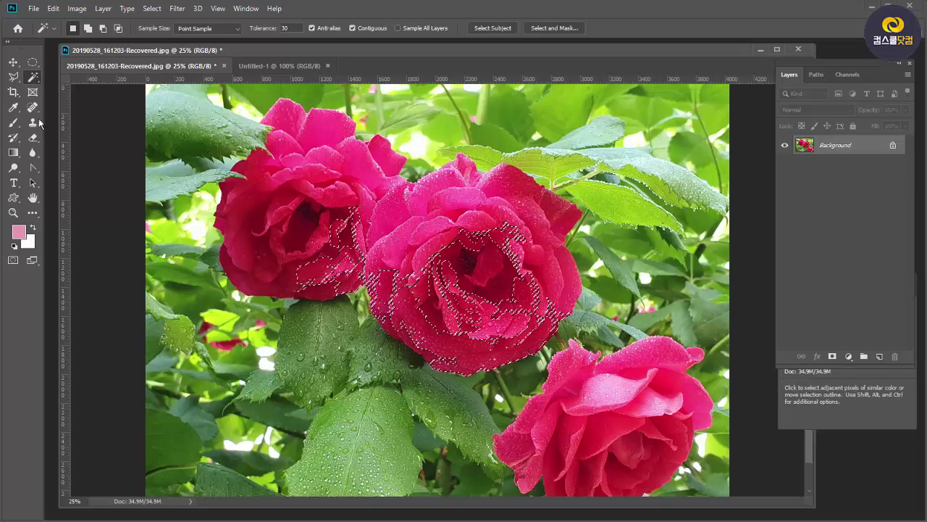
Clear the selection and select the whole middle rose with the Quick Selection tool
{"action": "right_click", "coordinate": [32, 77]}
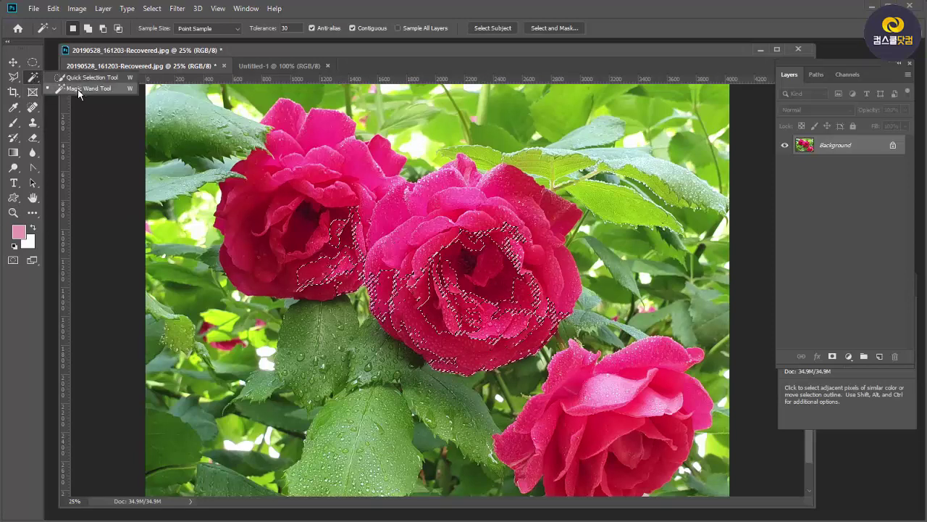
{"action": "left_click", "coordinate": [89, 78]}
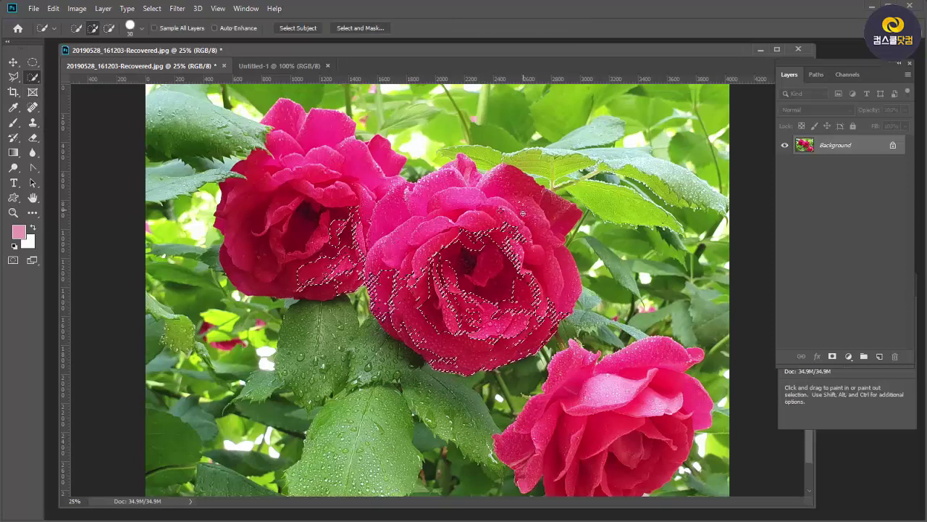
{"action": "key", "text": "ctrl+d"}
{"action": "mouse_move", "coordinate": [522, 213]}
{"action": "left_mouse_down"}
{"action": "mouse_move", "coordinate": [480, 201]}
{"action": "mouse_move", "coordinate": [464, 163]}
{"action": "mouse_move", "coordinate": [395, 282]}
{"action": "mouse_move", "coordinate": [435, 347]}
{"action": "mouse_move", "coordinate": [541, 325]}
{"action": "left_mouse_up"}
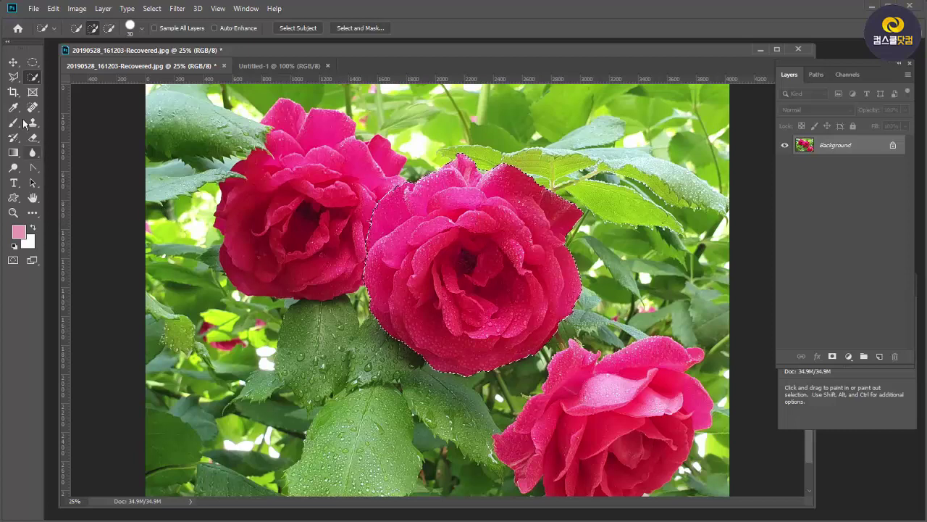
Move the selected rose on the Background layer onto the leaves below the upper-left rose, and deselect it
{"action": "left_click", "coordinate": [13, 65]}
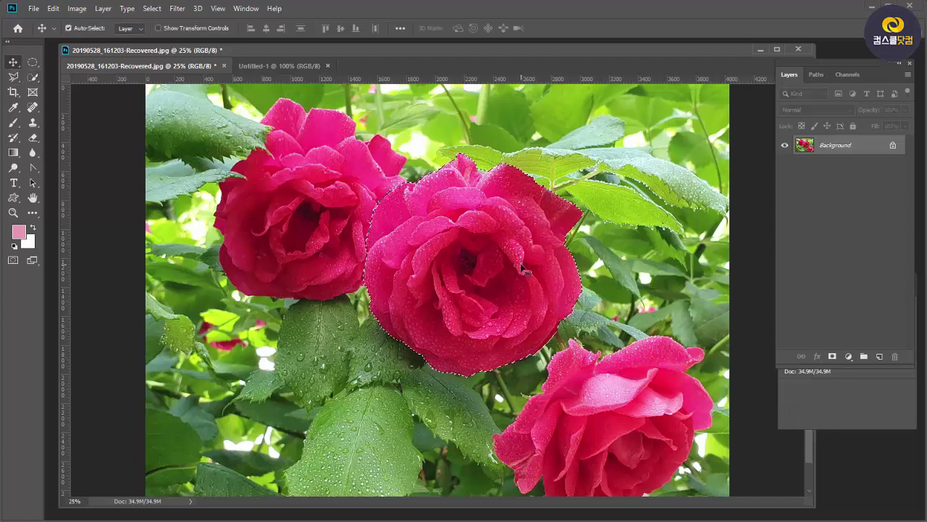
{"action": "left_click_drag", "start_coordinate": [520, 265], "coordinate": [363, 387]}
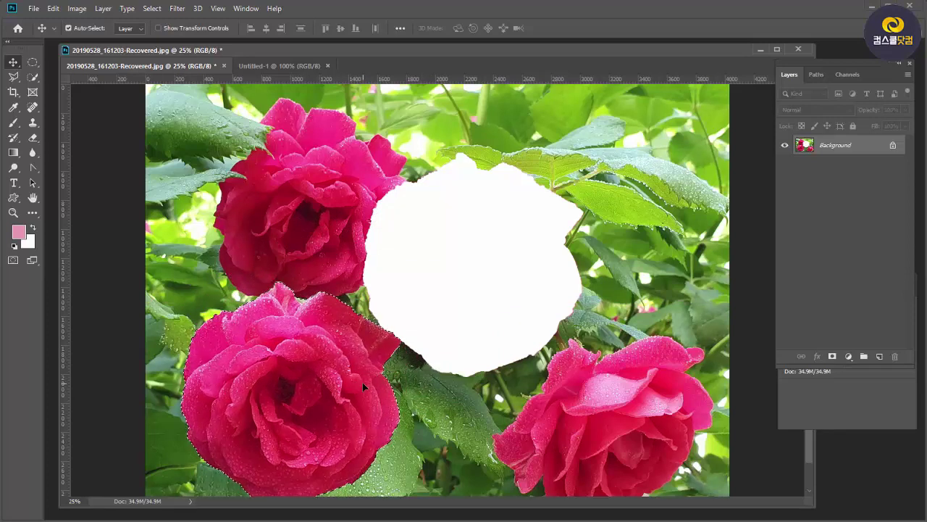
{"action": "key", "text": "ctrl"}
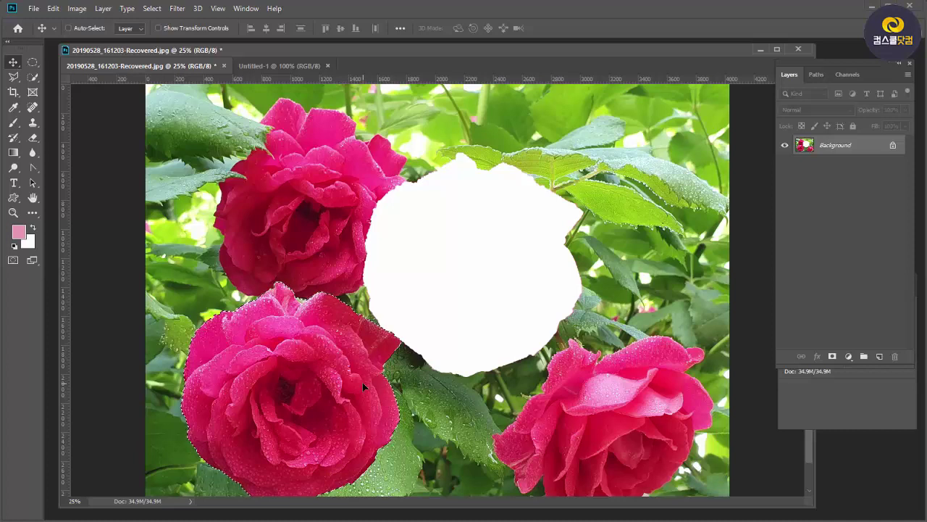
{"action": "key", "text": "ctrl+d"}
Undo the middle rose's move on the Background layer
{"action": "left_click", "coordinate": [33, 9]}
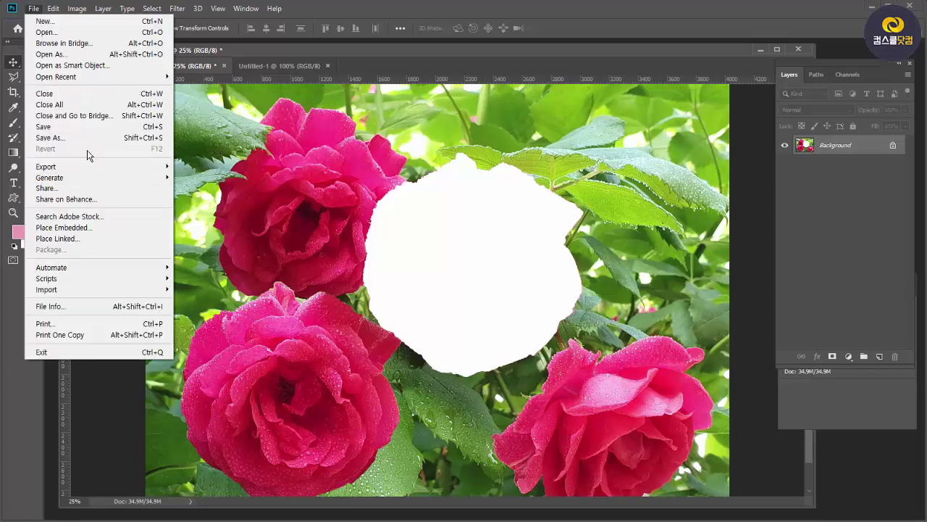
{"action": "left_click", "coordinate": [217, 69]}
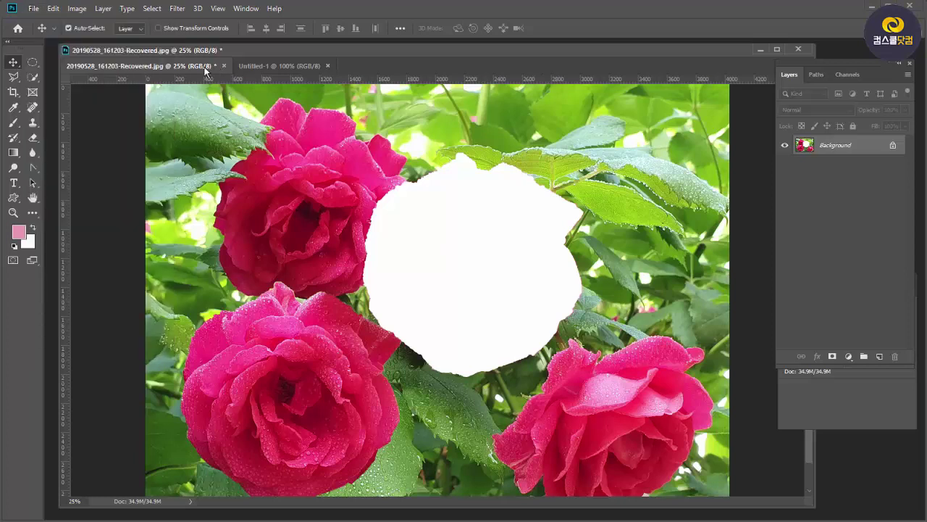
{"action": "left_click", "coordinate": [33, 8]}
{"action": "left_click", "coordinate": [51, 177]}
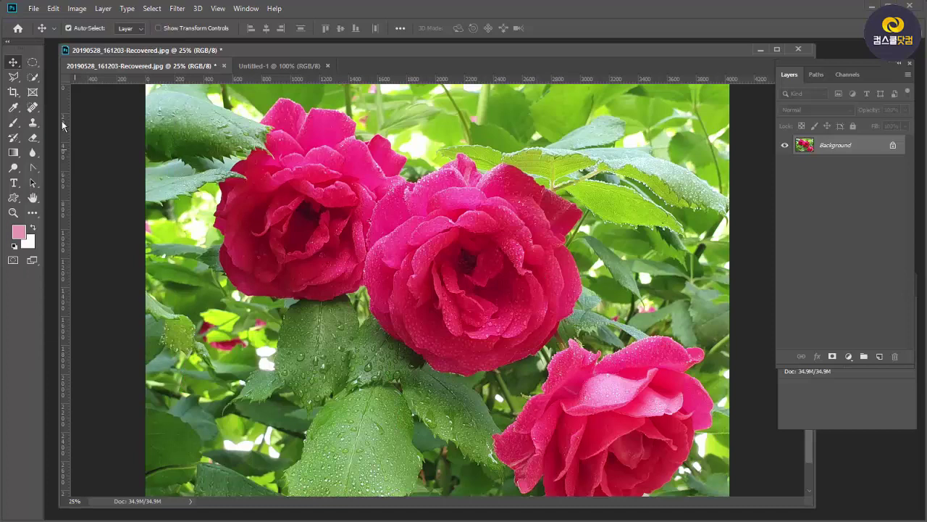
Reselect the middle rose with the Quick Selection tool and copy it to a new layer
{"action": "left_click", "coordinate": [33, 77]}
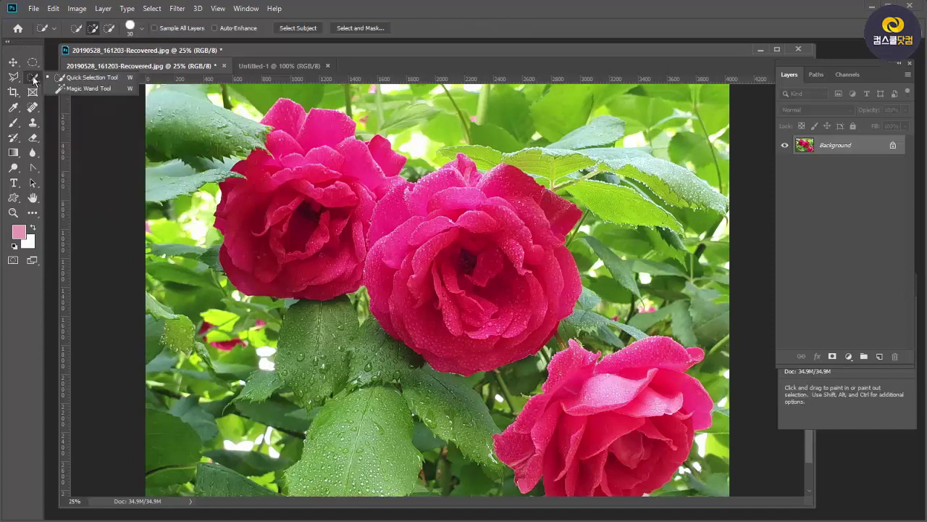
{"action": "mouse_move", "coordinate": [445, 192]}
{"action": "left_mouse_down"}
{"action": "mouse_move", "coordinate": [465, 175]}
{"action": "mouse_move", "coordinate": [484, 206]}
{"action": "mouse_move", "coordinate": [510, 187]}
{"action": "mouse_move", "coordinate": [554, 222]}
{"action": "mouse_move", "coordinate": [534, 249]}
{"action": "mouse_move", "coordinate": [555, 305]}
{"action": "mouse_move", "coordinate": [557, 289]}
{"action": "mouse_move", "coordinate": [519, 351]}
{"action": "mouse_move", "coordinate": [437, 346]}
{"action": "mouse_move", "coordinate": [390, 317]}
{"action": "mouse_move", "coordinate": [380, 261]}
{"action": "mouse_move", "coordinate": [405, 216]}
{"action": "mouse_move", "coordinate": [501, 331]}
{"action": "left_mouse_up"}
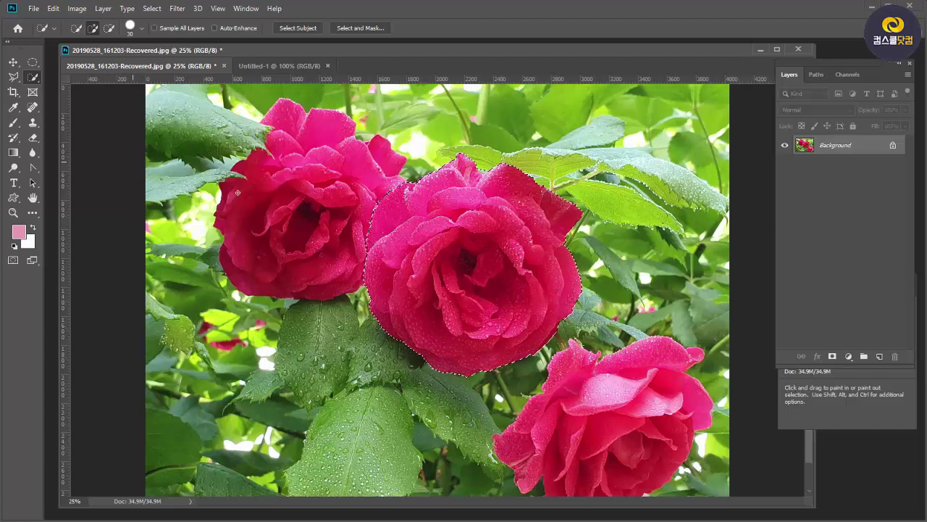
{"action": "left_click", "coordinate": [14, 63]}
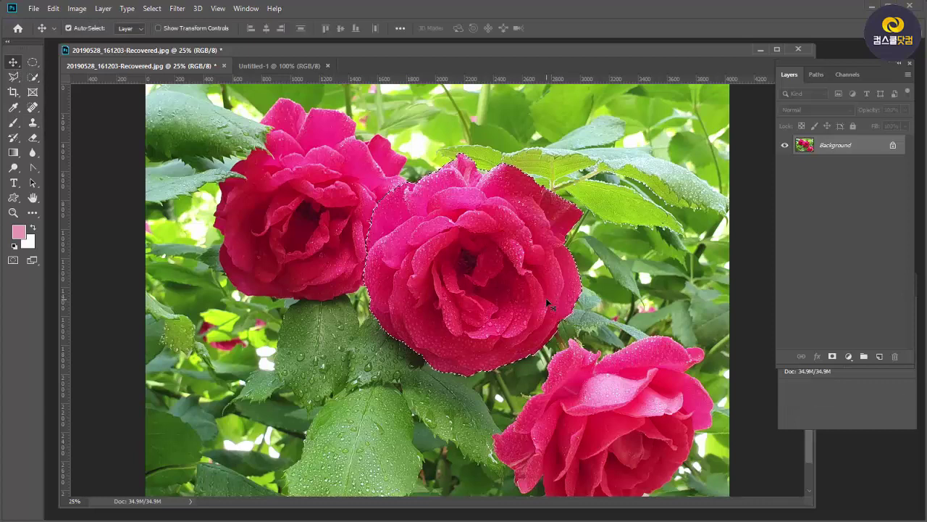
{"action": "key", "text": "ctrl"}
{"action": "key", "text": "ctrl+j"}
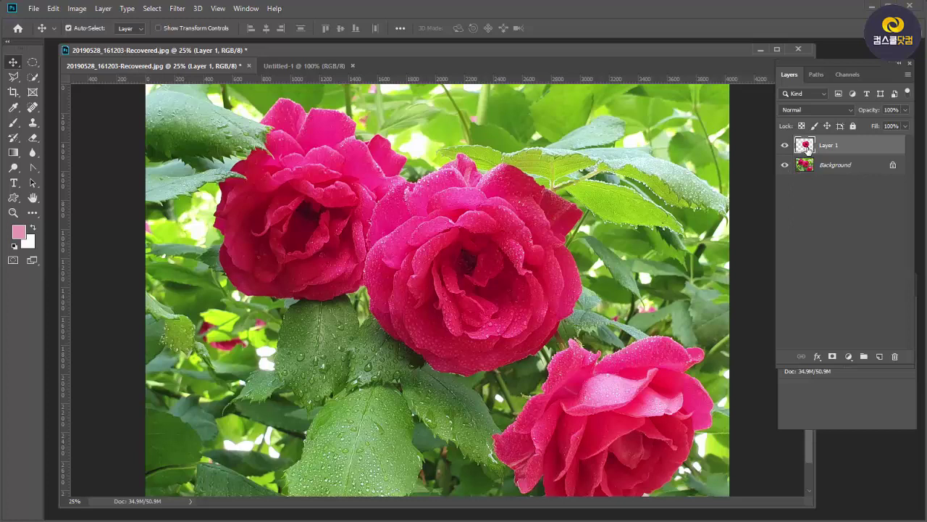
Set the layer thumbnails to the largest size, keeping the thumbnail contents at Entire Document
{"action": "left_click_drag", "start_coordinate": [902, 63], "coordinate": [860, 76]}
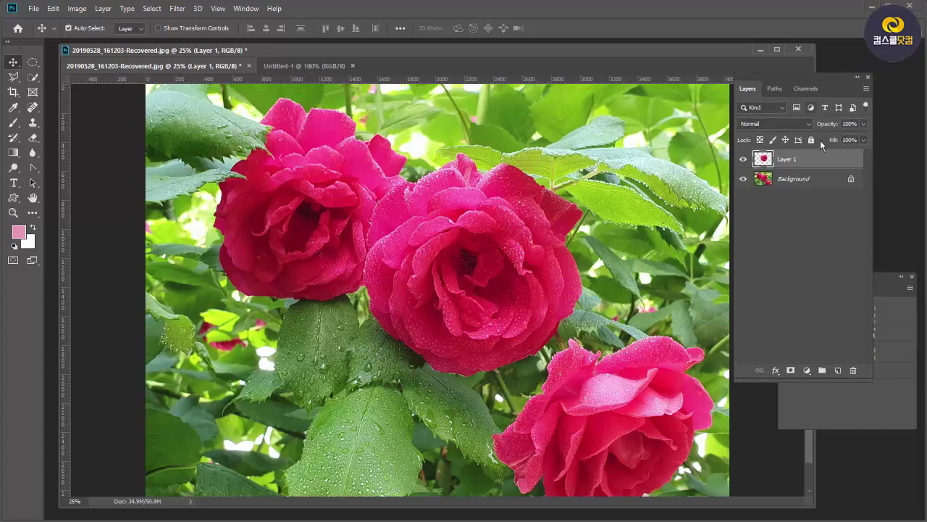
{"action": "left_click", "coordinate": [867, 89]}
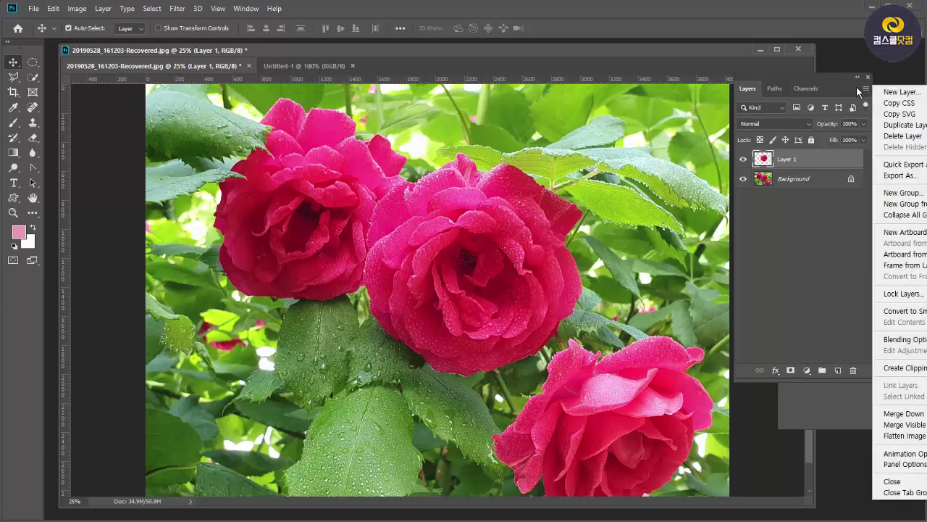
{"action": "left_click", "coordinate": [867, 89]}
{"action": "left_click", "coordinate": [864, 89]}
{"action": "left_click", "coordinate": [835, 81]}
{"action": "left_click_drag", "start_coordinate": [771, 77], "coordinate": [676, 83]}
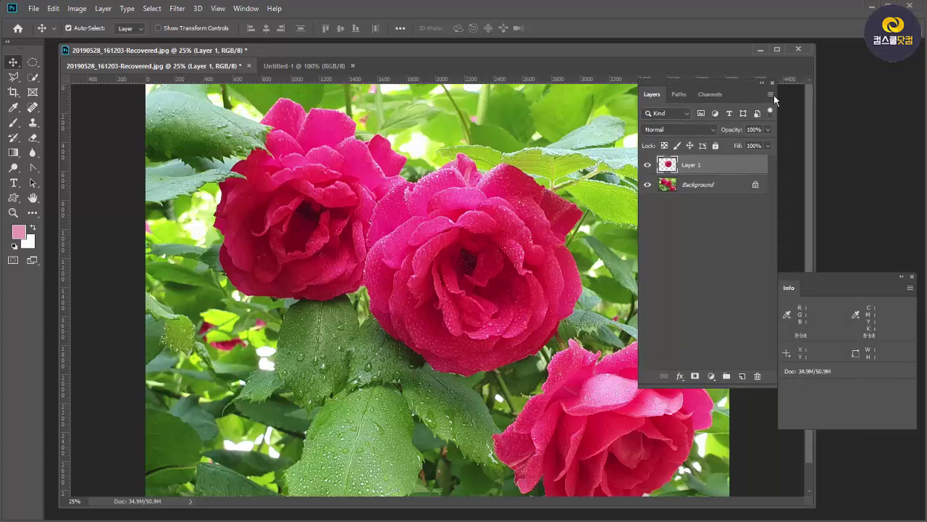
{"action": "left_click", "coordinate": [770, 95]}
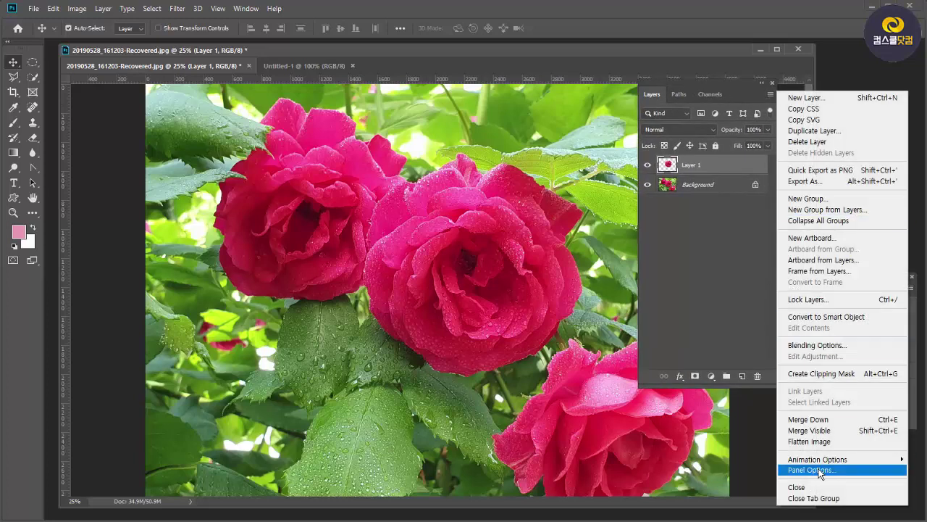
{"action": "left_click", "coordinate": [820, 471]}
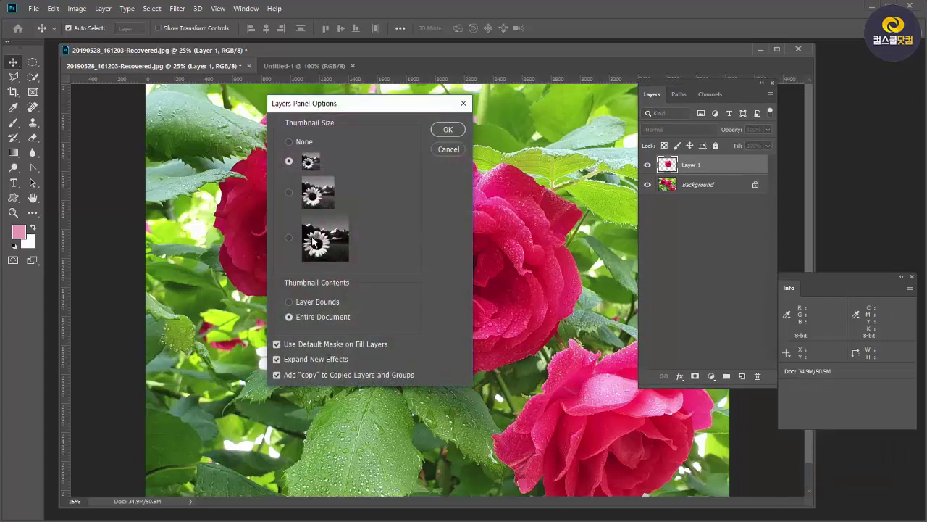
{"action": "left_click", "coordinate": [326, 244]}
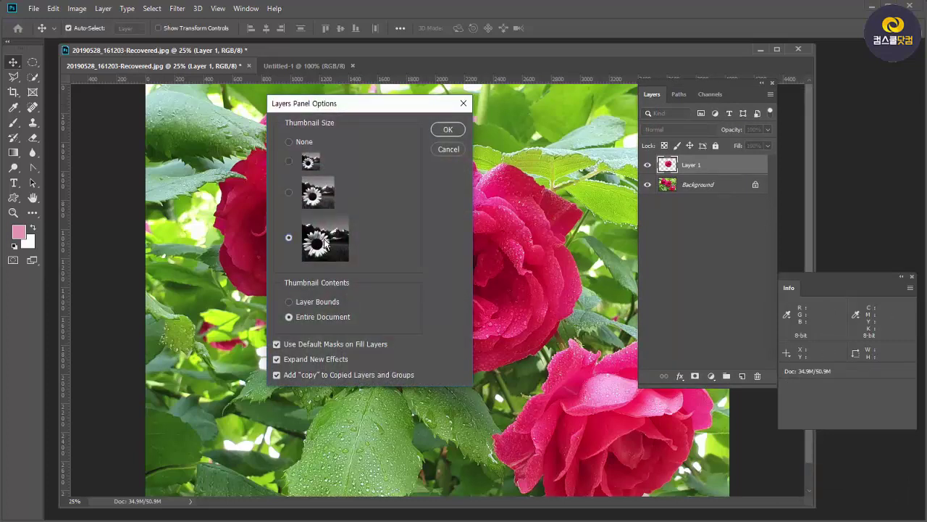
{"action": "left_click", "coordinate": [447, 130]}
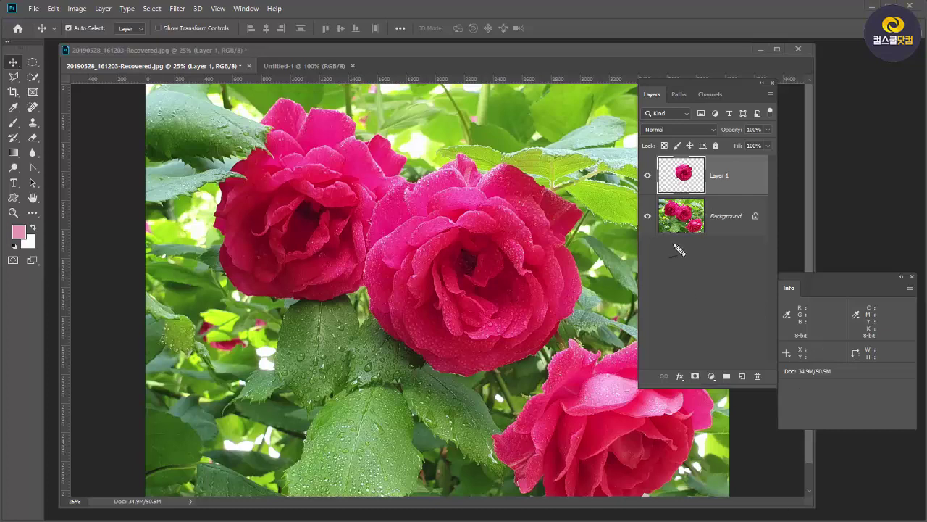
Move the copied rose on Layer 1 onto the leaves in the lower-left area of the photo
{"action": "mouse_move", "coordinate": [668, 164]}
{"action": "left_mouse_down"}
{"action": "mouse_move", "coordinate": [668, 189]}
{"action": "mouse_move", "coordinate": [679, 179]}
{"action": "mouse_move", "coordinate": [679, 187]}
{"action": "mouse_move", "coordinate": [692, 184]}
{"action": "mouse_move", "coordinate": [700, 172]}
{"action": "mouse_move", "coordinate": [669, 168]}
{"action": "left_mouse_up"}
{"action": "key", "text": "Escape"}
{"action": "left_click", "coordinate": [14, 64]}
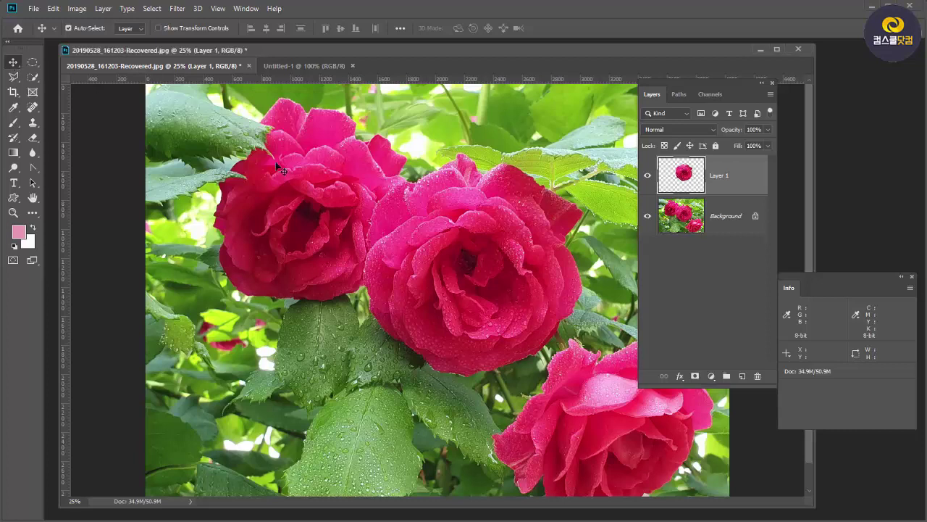
{"action": "left_click_drag", "start_coordinate": [731, 88], "coordinate": [844, 101]}
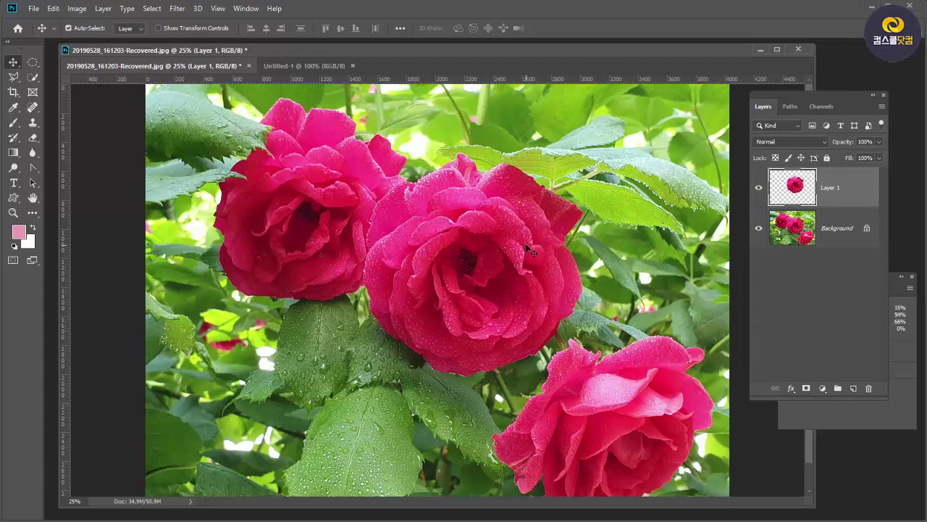
{"action": "left_click_drag", "start_coordinate": [468, 264], "coordinate": [302, 386]}
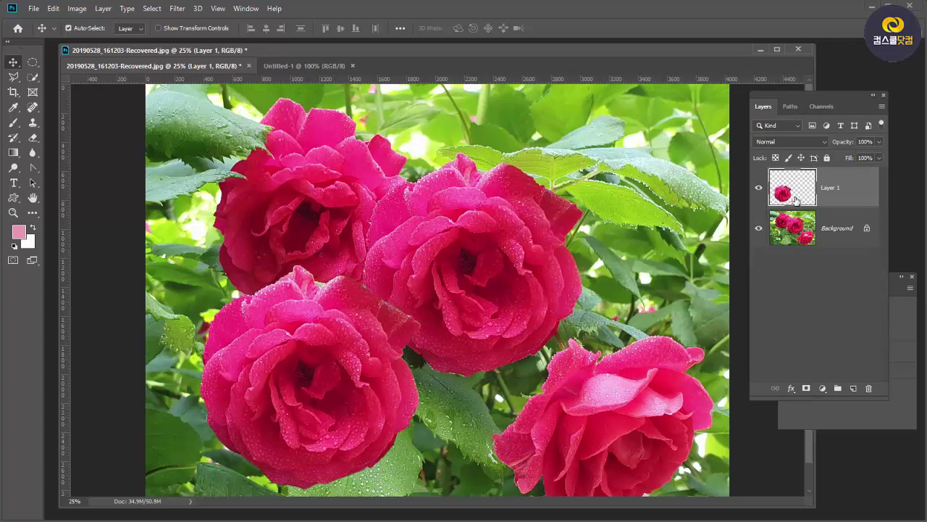
{"action": "left_click_drag", "start_coordinate": [340, 356], "coordinate": [311, 383]}
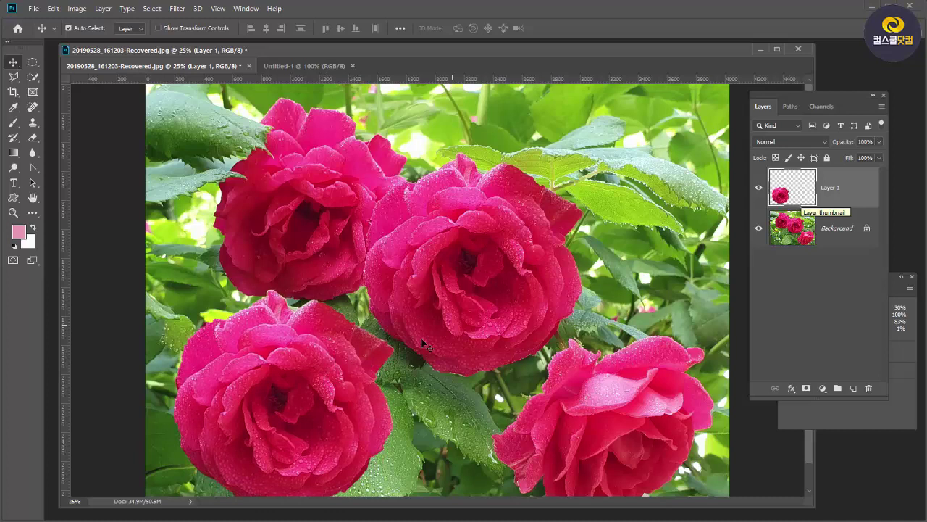
{"action": "left_click_drag", "start_coordinate": [354, 376], "coordinate": [377, 420]}
{"action": "left_click_drag", "start_coordinate": [300, 432], "coordinate": [329, 438]}
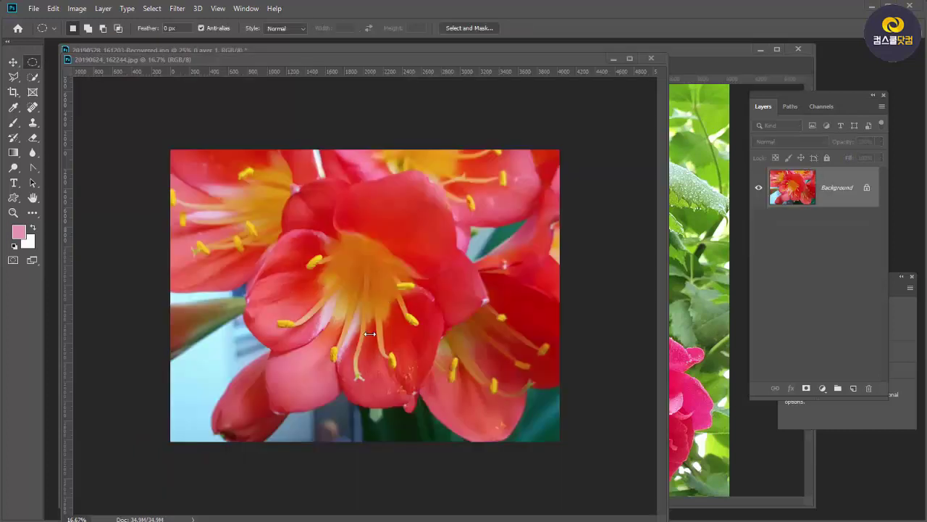
Select the central orange-red flower in 20190624_162244.jpg with the Quick Selection tool
{"action": "left_click_drag", "start_coordinate": [355, 56], "coordinate": [336, 286]}
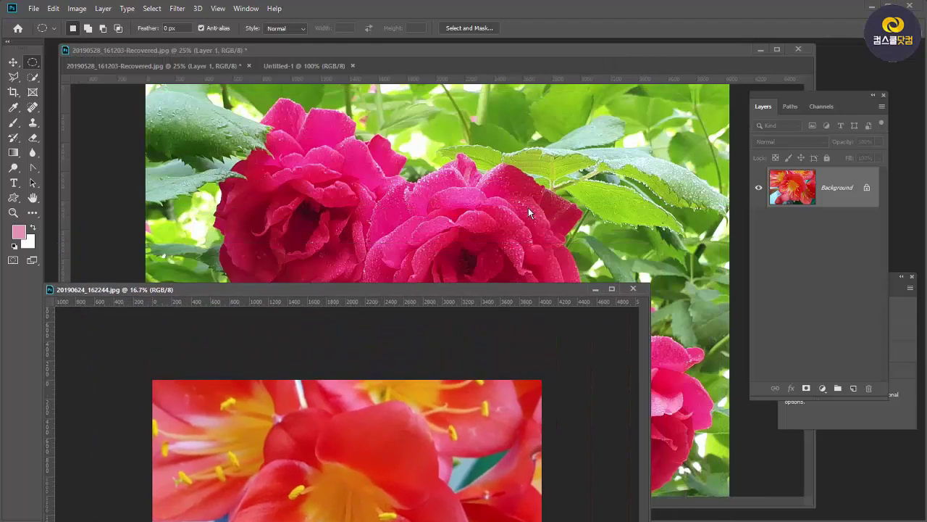
{"action": "left_click_drag", "start_coordinate": [498, 283], "coordinate": [520, 67]}
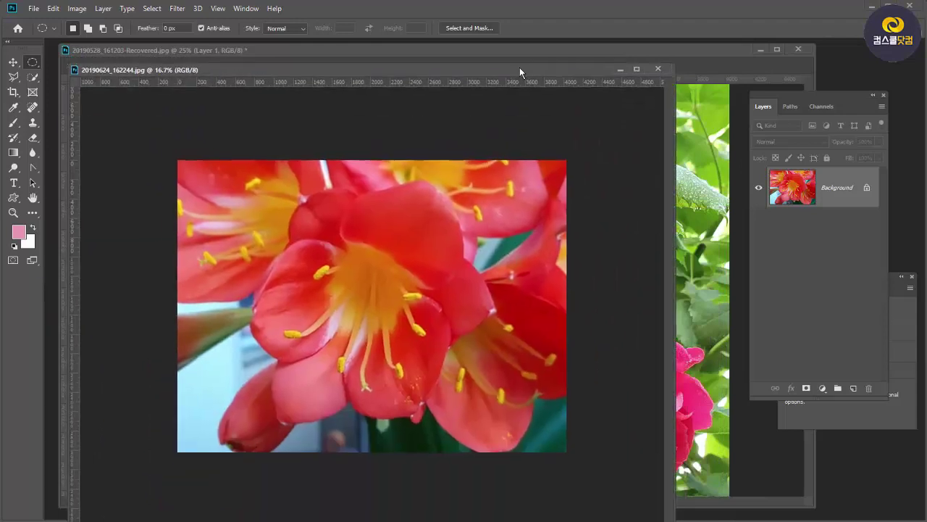
{"action": "left_click", "coordinate": [33, 78]}
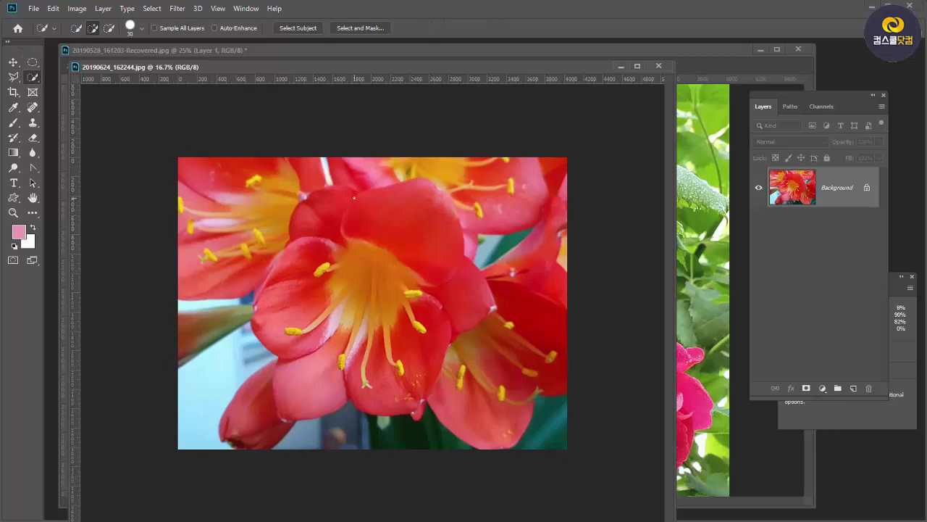
{"action": "mouse_move", "coordinate": [354, 197]}
{"action": "left_mouse_down"}
{"action": "mouse_move", "coordinate": [330, 197]}
{"action": "mouse_move", "coordinate": [350, 205]}
{"action": "mouse_move", "coordinate": [420, 199]}
{"action": "mouse_move", "coordinate": [448, 260]}
{"action": "mouse_move", "coordinate": [442, 290]}
{"action": "mouse_move", "coordinate": [465, 311]}
{"action": "mouse_move", "coordinate": [401, 348]}
{"action": "mouse_move", "coordinate": [378, 393]}
{"action": "mouse_move", "coordinate": [300, 391]}
{"action": "mouse_move", "coordinate": [299, 369]}
{"action": "mouse_move", "coordinate": [348, 244]}
{"action": "left_mouse_up"}
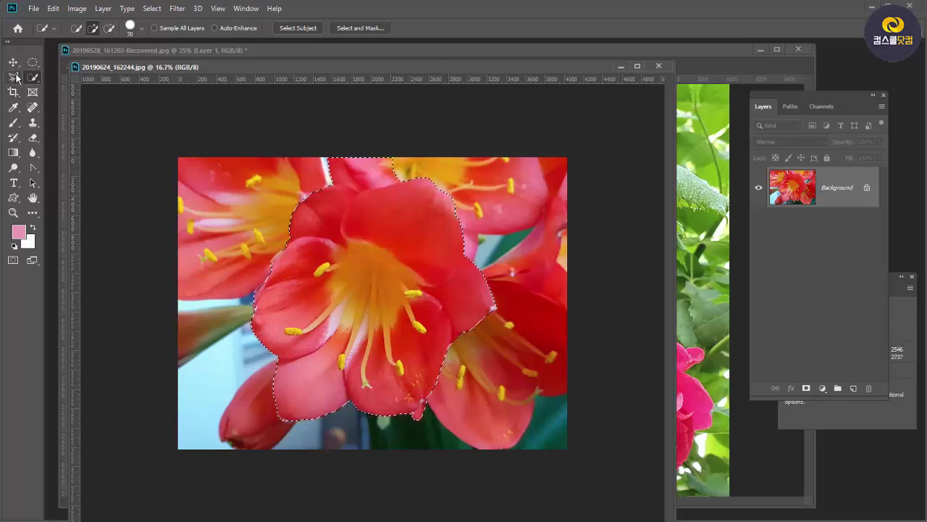
Subtract the stray petal area above the central orange-red flower from the selection with the Lasso tool
{"action": "right_click", "coordinate": [38, 76]}
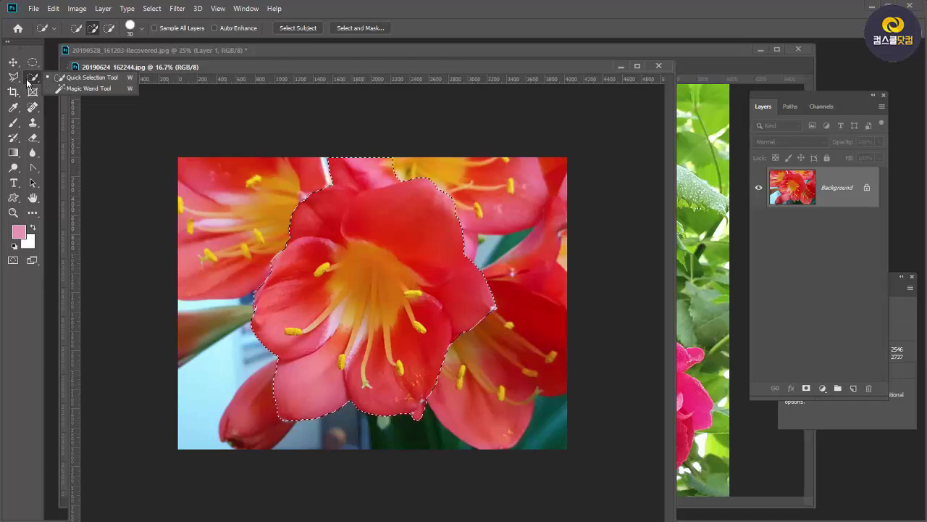
{"action": "left_click", "coordinate": [13, 76]}
{"action": "left_click", "coordinate": [13, 76]}
{"action": "left_click", "coordinate": [80, 78]}
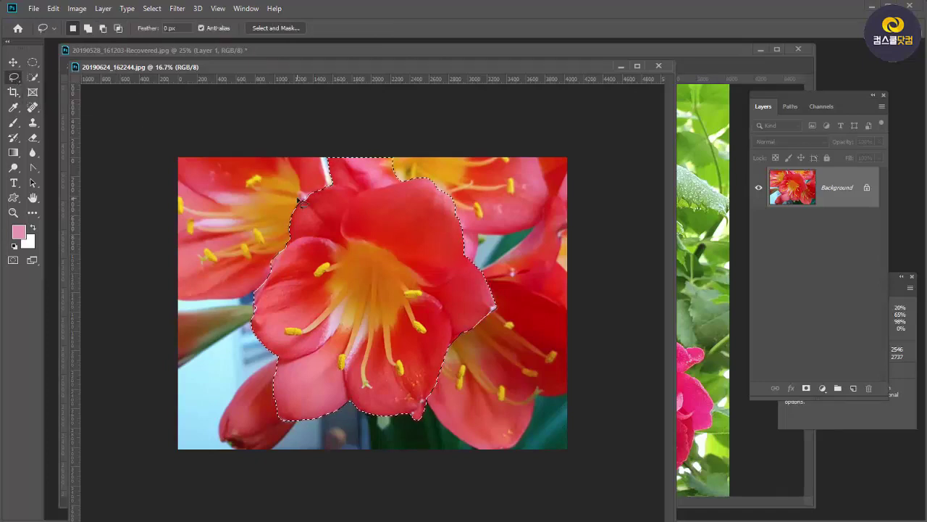
{"action": "mouse_move", "coordinate": [335, 187]}
{"action": "left_mouse_down"}
{"action": "mouse_move", "coordinate": [344, 187]}
{"action": "mouse_move", "coordinate": [329, 190]}
{"action": "left_mouse_up"}
{"action": "left_click", "coordinate": [335, 190]}
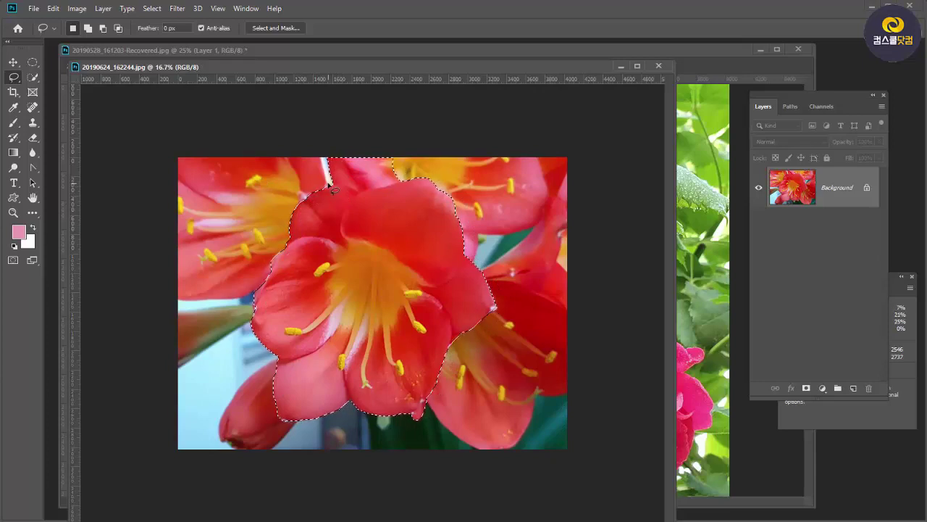
{"action": "key", "text": "ctrl+z"}
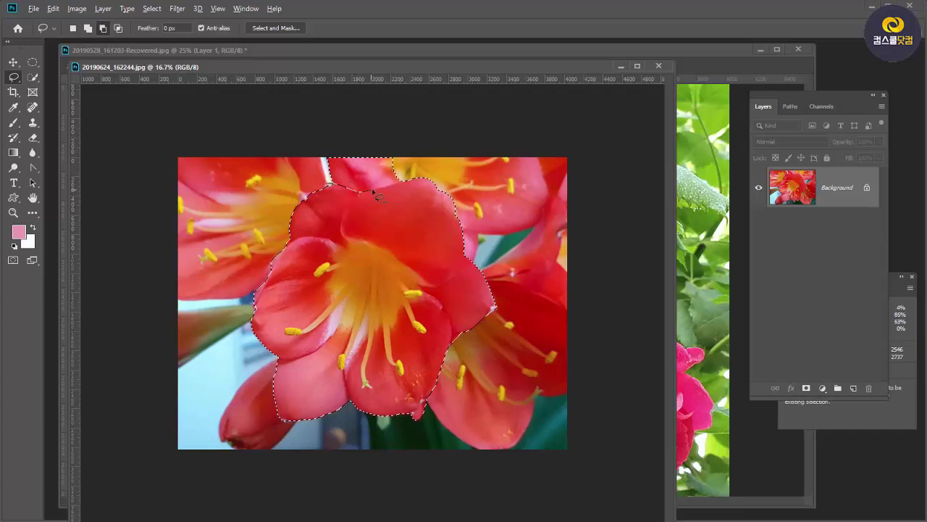
{"action": "mouse_move", "coordinate": [401, 190]}
{"action": "left_mouse_down"}
{"action": "mouse_move", "coordinate": [411, 186]}
{"action": "mouse_move", "coordinate": [401, 115]}
{"action": "mouse_move", "coordinate": [316, 121]}
{"action": "left_mouse_up"}
{"action": "left_click_drag", "start_coordinate": [317, 176], "coordinate": [319, 179]}
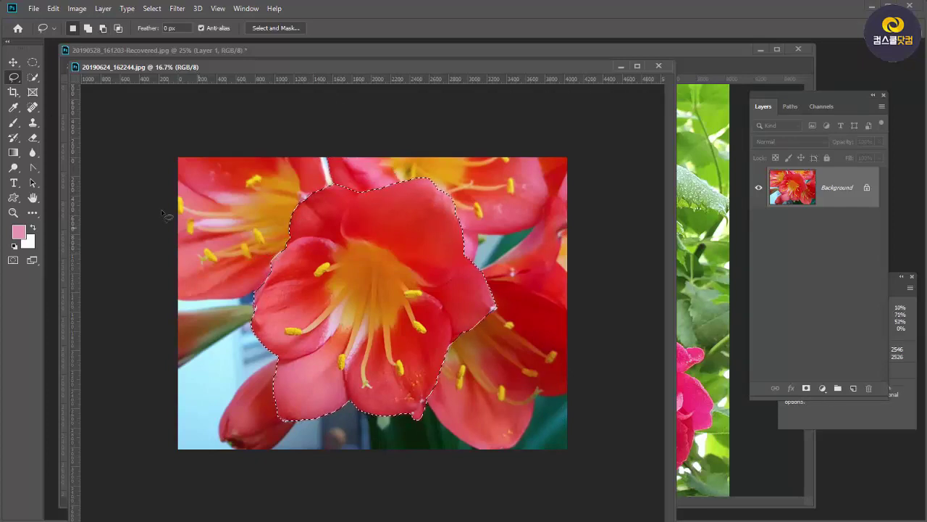
Activate the Move tool and arrange the two photo windows so that the selected flower and the rose photo are both visible
{"action": "left_click", "coordinate": [13, 62]}
{"action": "left_click_drag", "start_coordinate": [368, 67], "coordinate": [33, 134]}
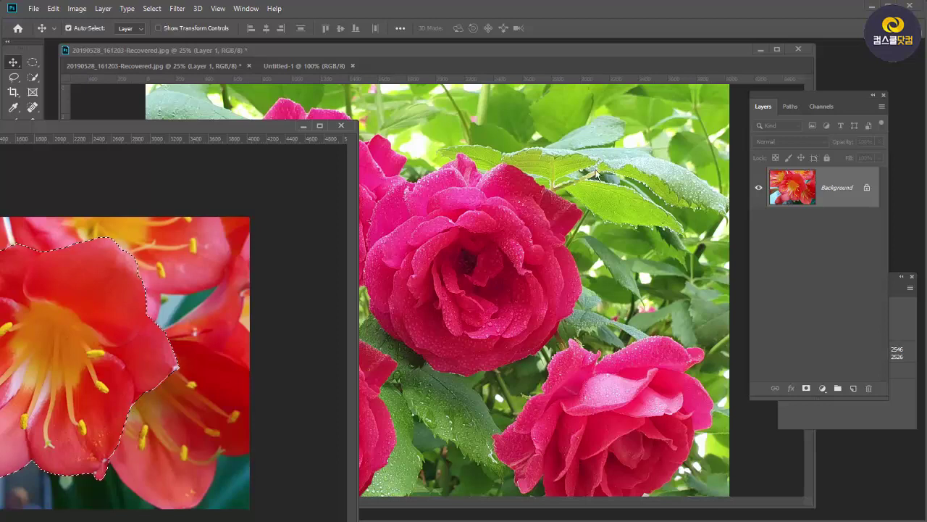
{"action": "left_click_drag", "start_coordinate": [486, 51], "coordinate": [570, 58]}
{"action": "left_click_drag", "start_coordinate": [113, 129], "coordinate": [202, 88]}
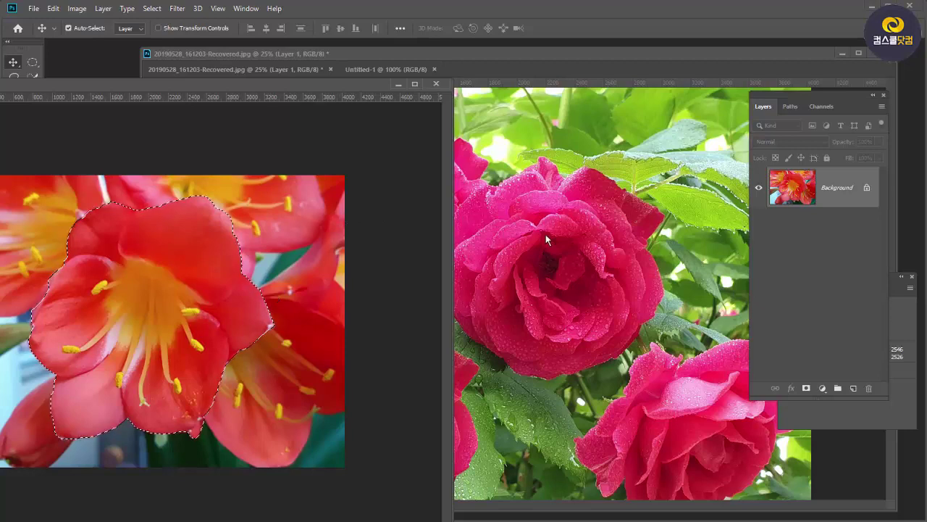
Try copying the selected orange-red flower and pasting it into 20190528_161203-Recovered.jpg, and undo the paste
{"action": "left_click_drag", "start_coordinate": [547, 243], "coordinate": [555, 265]}
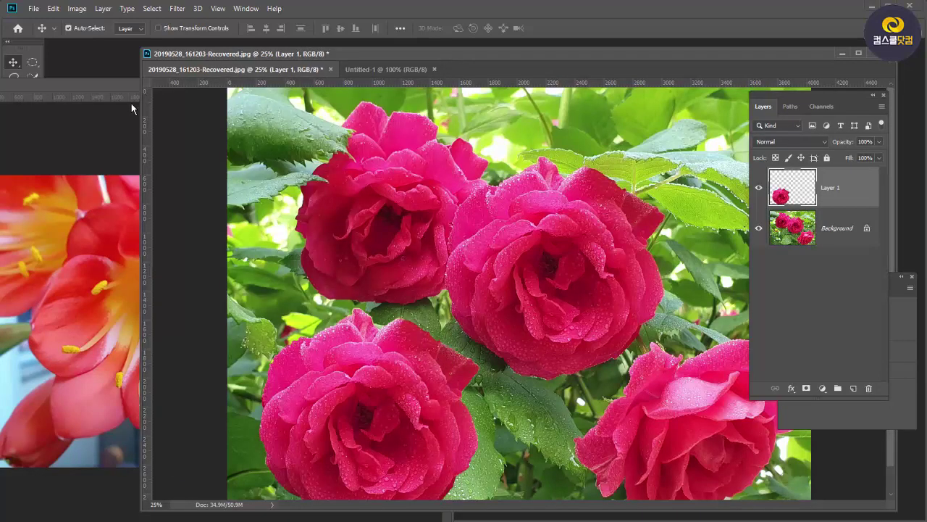
{"action": "left_click", "coordinate": [102, 95]}
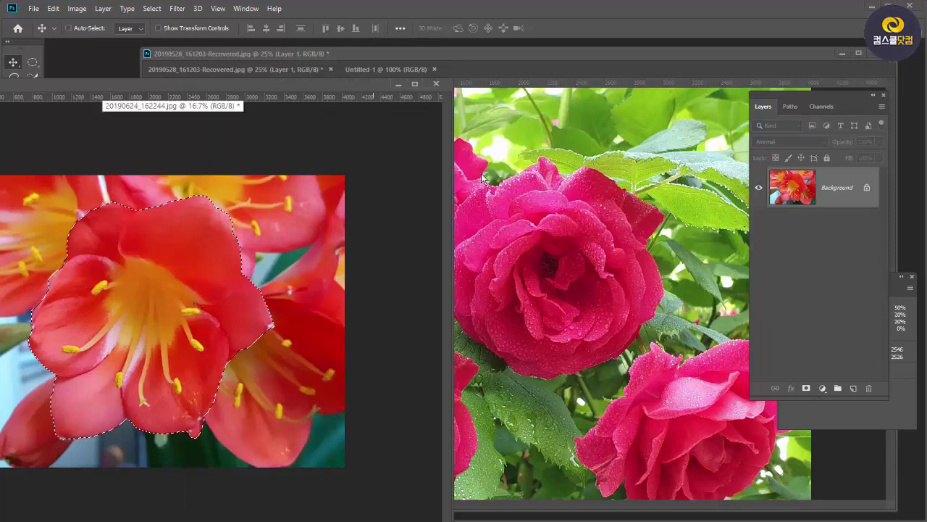
{"action": "left_click", "coordinate": [578, 60]}
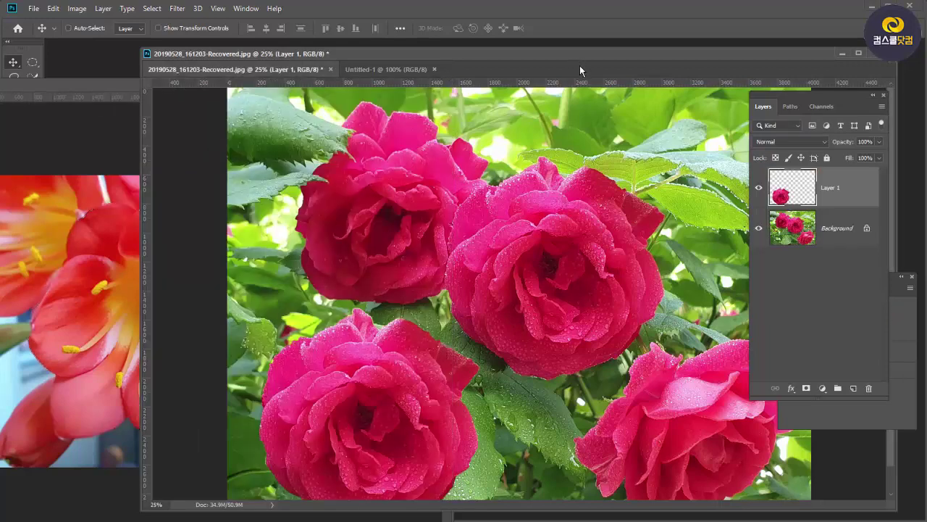
{"action": "key", "text": "ctrl+v"}
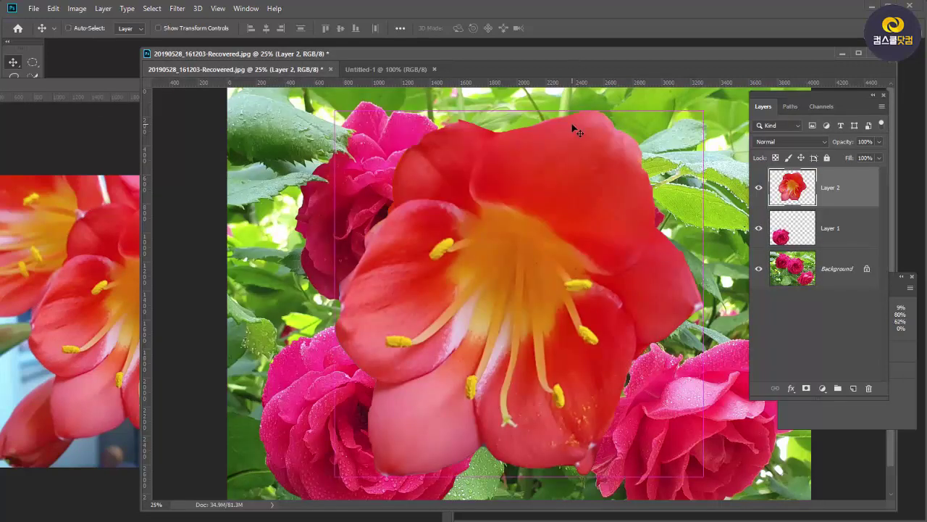
{"action": "key", "text": "ctrl+z"}
Transfer the selected orange-red flower from 20190624_162244.jpg into the centre of the rose photo with the Move tool
{"action": "left_click", "coordinate": [106, 94]}
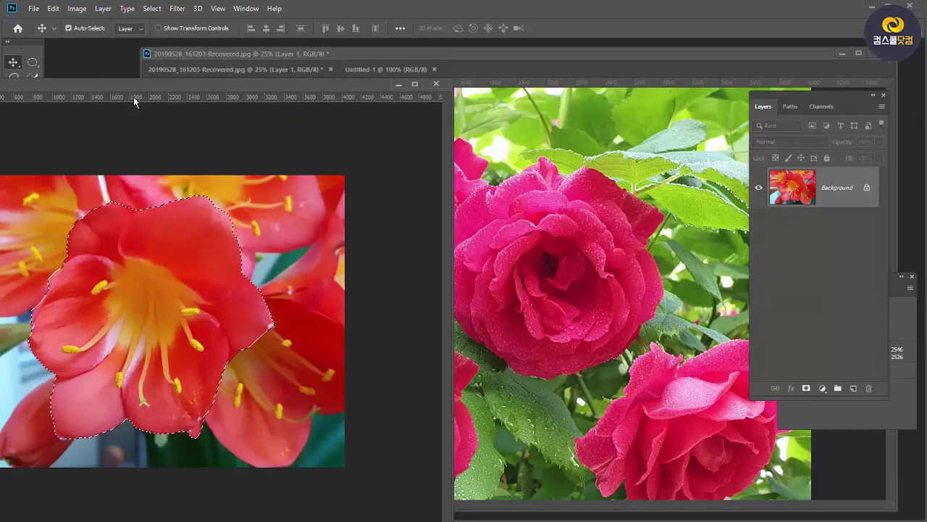
{"action": "left_click_drag", "start_coordinate": [188, 107], "coordinate": [258, 160]}
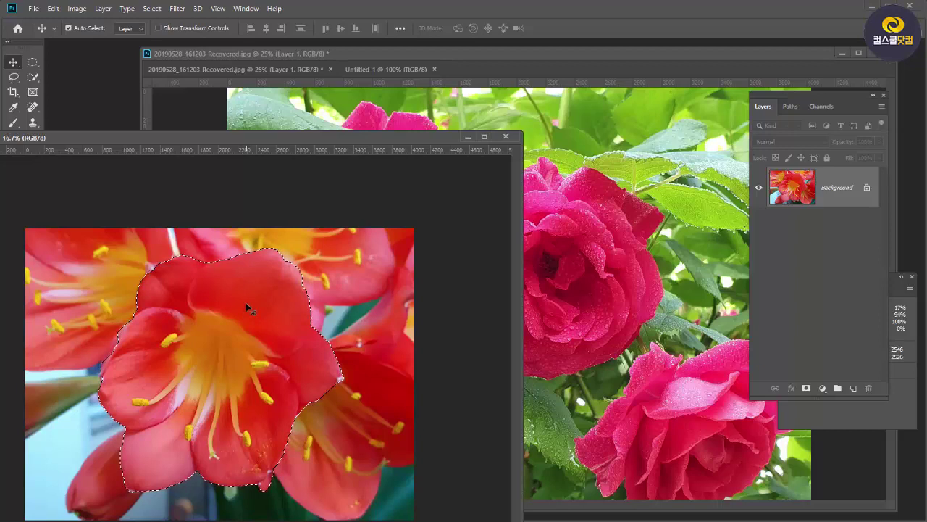
{"action": "left_click_drag", "start_coordinate": [250, 308], "coordinate": [568, 200]}
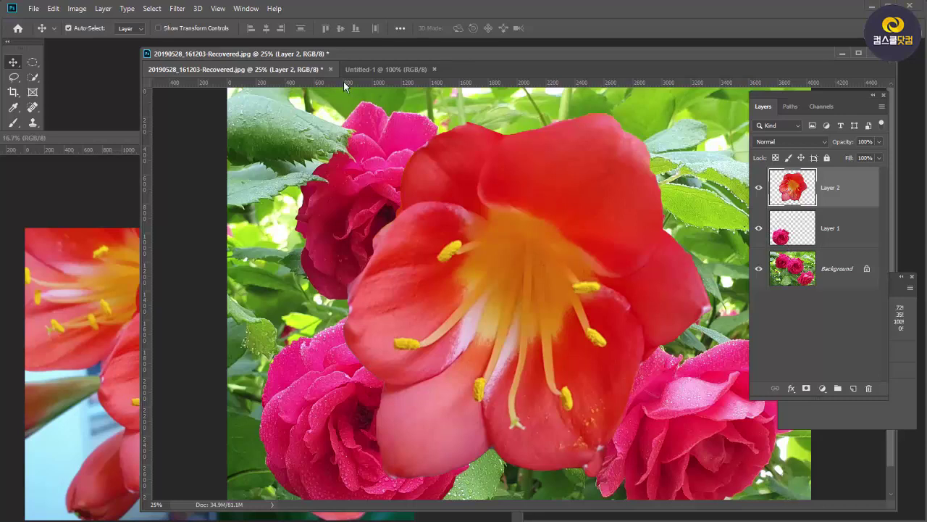
{"action": "left_click", "coordinate": [380, 70]}
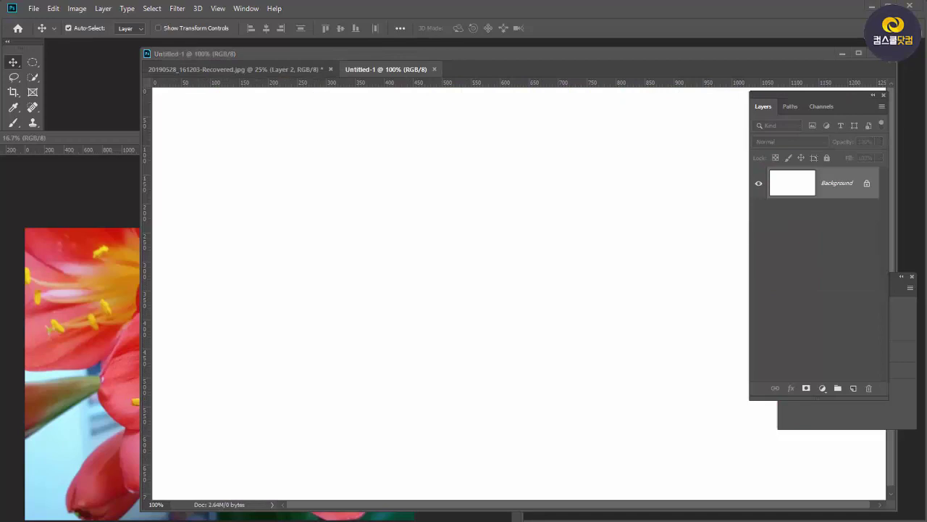
{"action": "mouse_move", "coordinate": [419, 367]}
{"action": "left_mouse_down"}
{"action": "mouse_move", "coordinate": [598, 369]}
{"action": "mouse_move", "coordinate": [487, 443]}
{"action": "mouse_move", "coordinate": [368, 405]}
{"action": "mouse_move", "coordinate": [423, 430]}
{"action": "mouse_move", "coordinate": [513, 440]}
{"action": "left_mouse_up"}
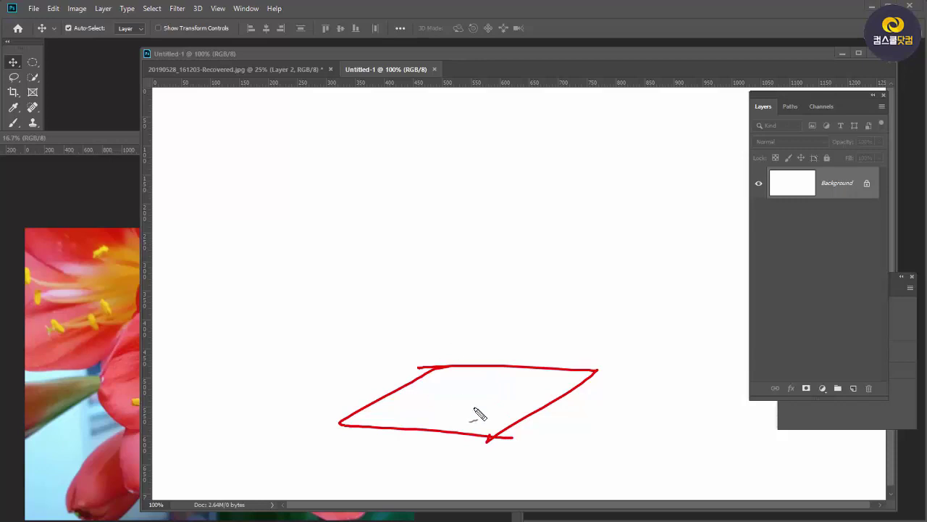
{"action": "mouse_move", "coordinate": [463, 411]}
{"action": "left_mouse_down"}
{"action": "mouse_move", "coordinate": [457, 399]}
{"action": "mouse_move", "coordinate": [480, 383]}
{"action": "mouse_move", "coordinate": [496, 410]}
{"action": "mouse_move", "coordinate": [474, 415]}
{"action": "left_mouse_up"}
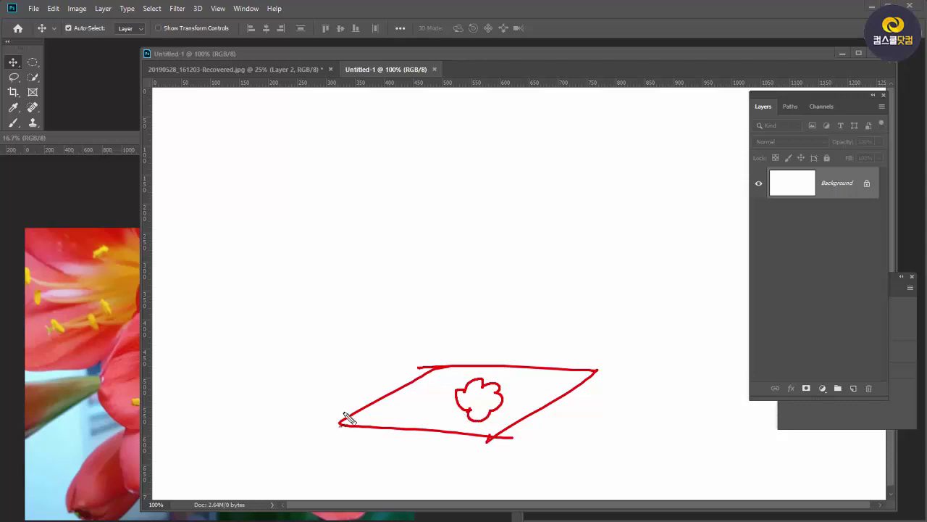
{"action": "mouse_move", "coordinate": [228, 409]}
{"action": "left_mouse_down"}
{"action": "mouse_move", "coordinate": [236, 389]}
{"action": "mouse_move", "coordinate": [244, 406]}
{"action": "mouse_move", "coordinate": [230, 410]}
{"action": "left_mouse_up"}
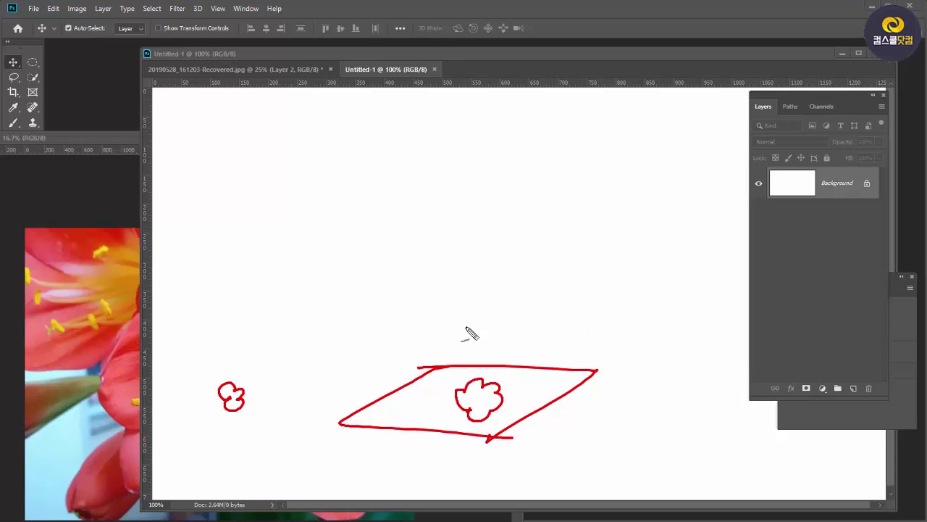
{"action": "mouse_move", "coordinate": [297, 398]}
{"action": "left_mouse_down"}
{"action": "mouse_move", "coordinate": [352, 395]}
{"action": "mouse_move", "coordinate": [339, 404]}
{"action": "left_mouse_up"}
{"action": "mouse_move", "coordinate": [256, 392]}
{"action": "left_mouse_down"}
{"action": "mouse_move", "coordinate": [251, 420]}
{"action": "mouse_move", "coordinate": [283, 397]}
{"action": "left_mouse_up"}
{"action": "mouse_move", "coordinate": [272, 400]}
{"action": "left_mouse_down"}
{"action": "mouse_move", "coordinate": [269, 442]}
{"action": "mouse_move", "coordinate": [285, 414]}
{"action": "left_mouse_up"}
{"action": "mouse_move", "coordinate": [210, 432]}
{"action": "left_mouse_down"}
{"action": "mouse_move", "coordinate": [207, 464]}
{"action": "mouse_move", "coordinate": [261, 441]}
{"action": "mouse_move", "coordinate": [271, 453]}
{"action": "left_mouse_up"}
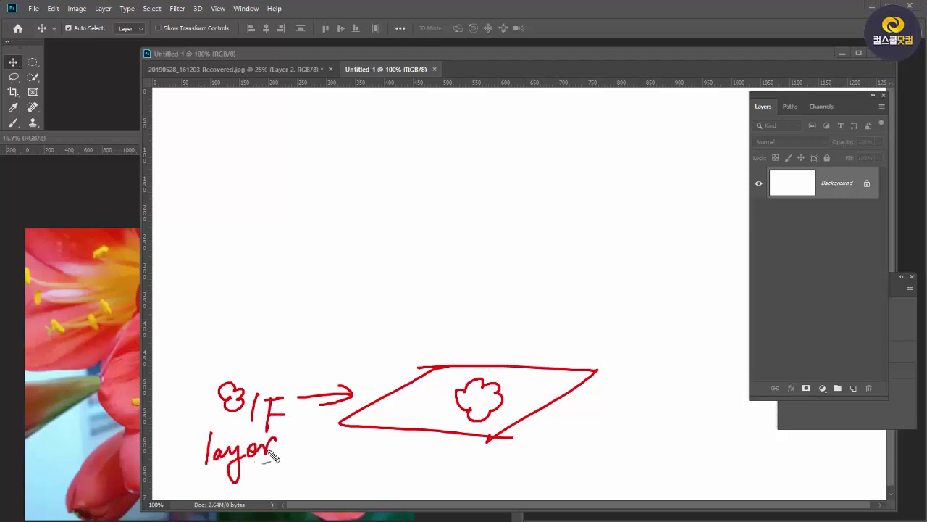
{"action": "left_click_drag", "start_coordinate": [189, 475], "coordinate": [305, 464]}
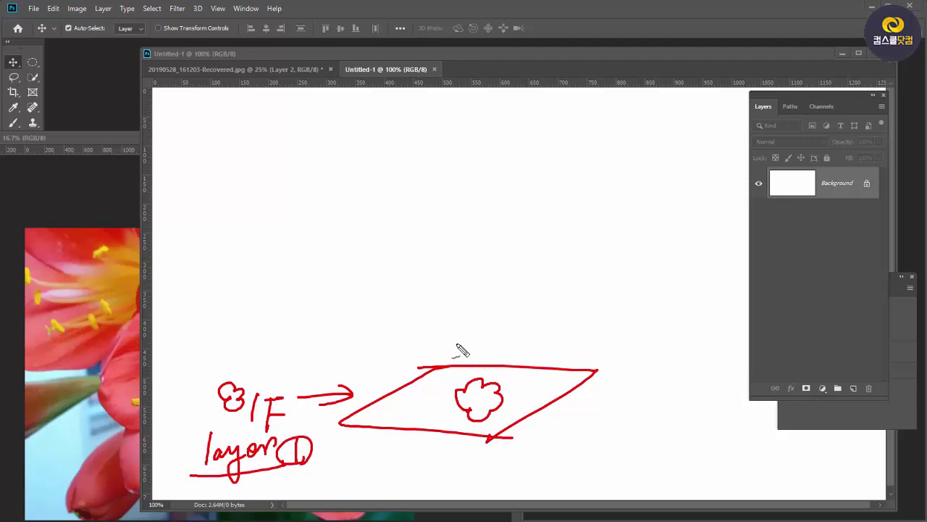
{"action": "mouse_move", "coordinate": [245, 300]}
{"action": "left_mouse_down"}
{"action": "mouse_move", "coordinate": [276, 333]}
{"action": "mouse_move", "coordinate": [305, 311]}
{"action": "mouse_move", "coordinate": [390, 301]}
{"action": "mouse_move", "coordinate": [361, 313]}
{"action": "left_mouse_up"}
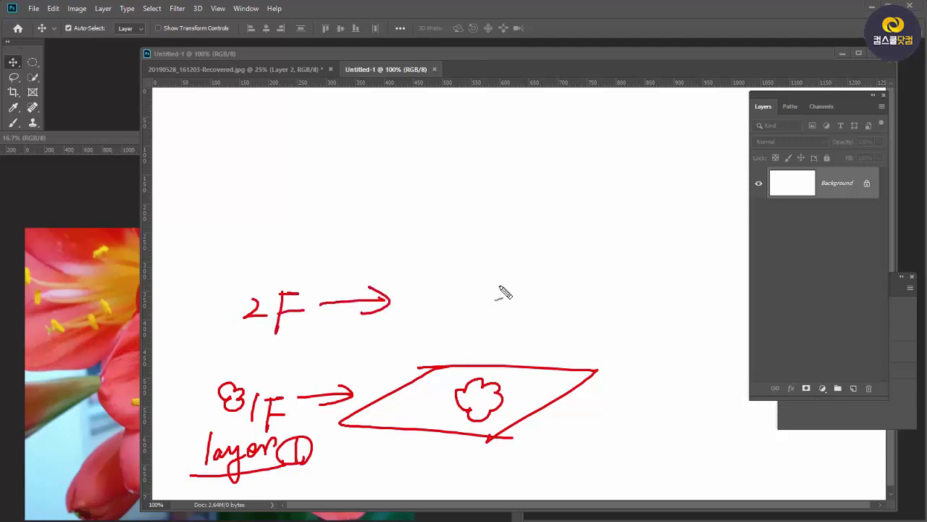
{"action": "mouse_move", "coordinate": [472, 294]}
{"action": "left_mouse_down"}
{"action": "mouse_move", "coordinate": [515, 284]}
{"action": "mouse_move", "coordinate": [516, 304]}
{"action": "mouse_move", "coordinate": [490, 315]}
{"action": "mouse_move", "coordinate": [473, 292]}
{"action": "left_mouse_up"}
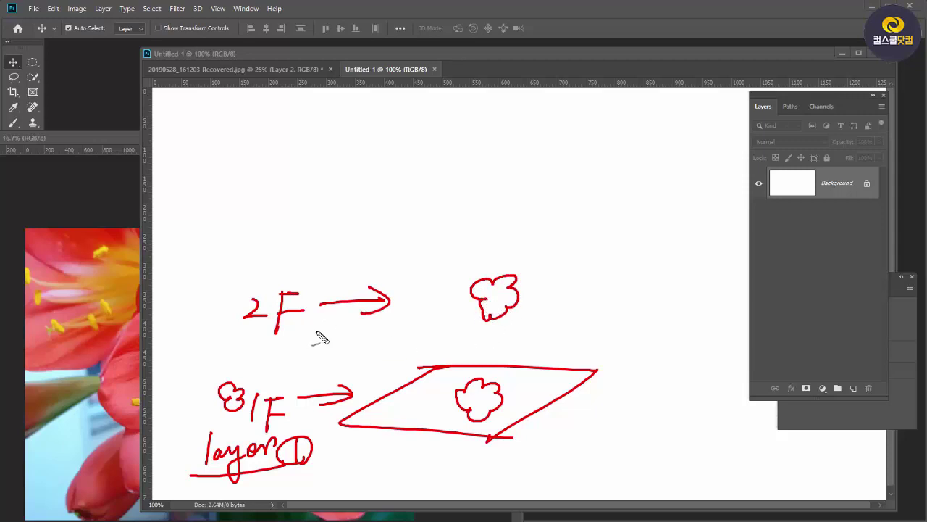
{"action": "mouse_move", "coordinate": [174, 279]}
{"action": "left_mouse_down"}
{"action": "mouse_move", "coordinate": [182, 322]}
{"action": "mouse_move", "coordinate": [196, 320]}
{"action": "mouse_move", "coordinate": [183, 363]}
{"action": "mouse_move", "coordinate": [206, 317]}
{"action": "mouse_move", "coordinate": [234, 315]}
{"action": "left_mouse_up"}
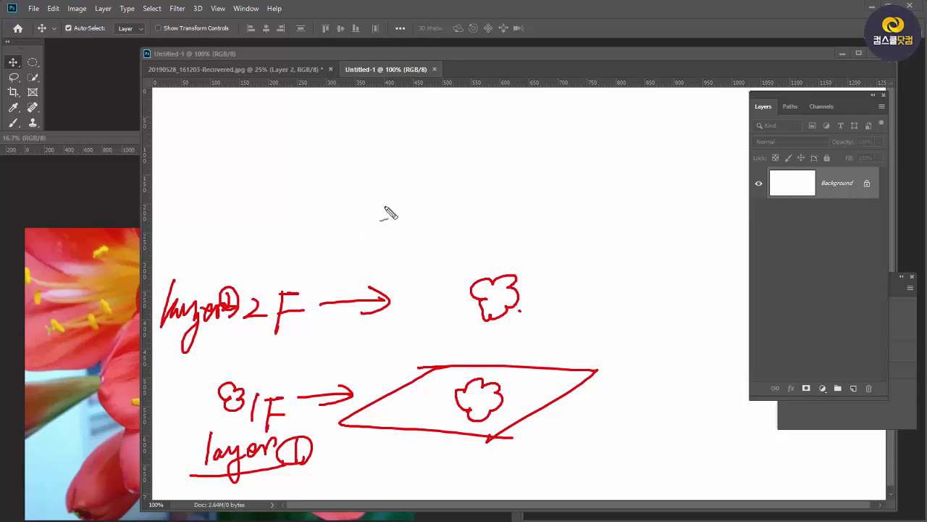
{"action": "mouse_move", "coordinate": [278, 211]}
{"action": "left_mouse_down"}
{"action": "mouse_move", "coordinate": [292, 224]}
{"action": "mouse_move", "coordinate": [276, 232]}
{"action": "mouse_move", "coordinate": [313, 208]}
{"action": "left_mouse_up"}
{"action": "left_click_drag", "start_coordinate": [297, 210], "coordinate": [295, 233]}
{"action": "left_click_drag", "start_coordinate": [298, 221], "coordinate": [378, 210]}
{"action": "left_click_drag", "start_coordinate": [346, 201], "coordinate": [379, 209]}
{"action": "left_click_drag", "start_coordinate": [379, 209], "coordinate": [346, 229]}
{"action": "mouse_move", "coordinate": [169, 200]}
{"action": "left_mouse_down"}
{"action": "mouse_move", "coordinate": [208, 222]}
{"action": "mouse_move", "coordinate": [257, 230]}
{"action": "mouse_move", "coordinate": [266, 242]}
{"action": "mouse_move", "coordinate": [269, 209]}
{"action": "left_mouse_up"}
{"action": "mouse_move", "coordinate": [439, 197]}
{"action": "left_mouse_down"}
{"action": "mouse_move", "coordinate": [433, 239]}
{"action": "mouse_move", "coordinate": [466, 224]}
{"action": "mouse_move", "coordinate": [480, 203]}
{"action": "mouse_move", "coordinate": [443, 184]}
{"action": "mouse_move", "coordinate": [453, 187]}
{"action": "left_mouse_up"}
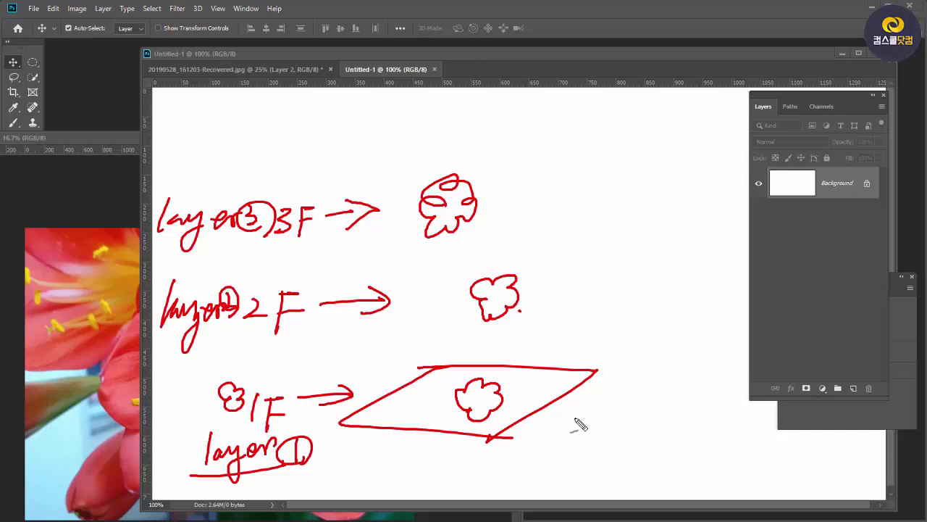
{"action": "left_click_drag", "start_coordinate": [567, 416], "coordinate": [641, 417]}
{"action": "mouse_move", "coordinate": [623, 400]}
{"action": "left_mouse_down"}
{"action": "mouse_move", "coordinate": [641, 418]}
{"action": "mouse_move", "coordinate": [601, 436]}
{"action": "left_mouse_up"}
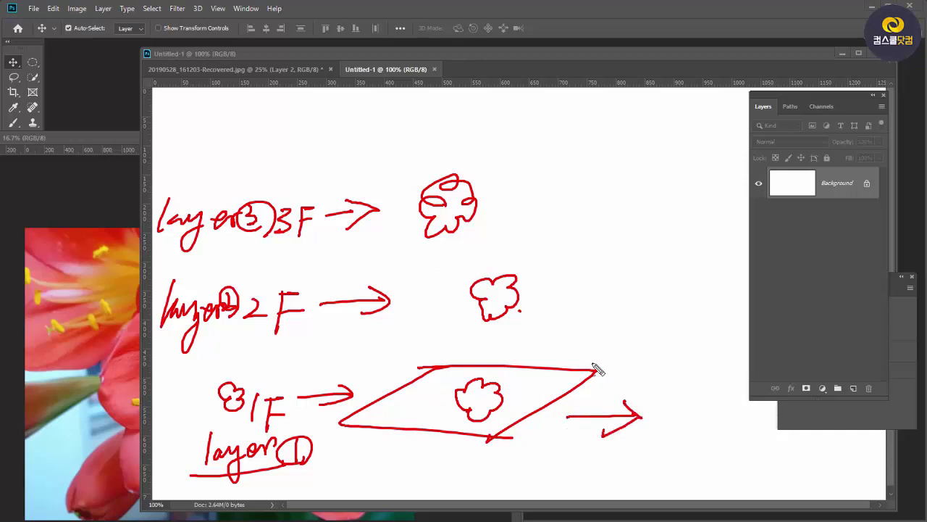
{"action": "left_click", "coordinate": [579, 354]}
{"action": "left_click_drag", "start_coordinate": [545, 303], "coordinate": [600, 297]}
{"action": "left_click_drag", "start_coordinate": [584, 292], "coordinate": [570, 305]}
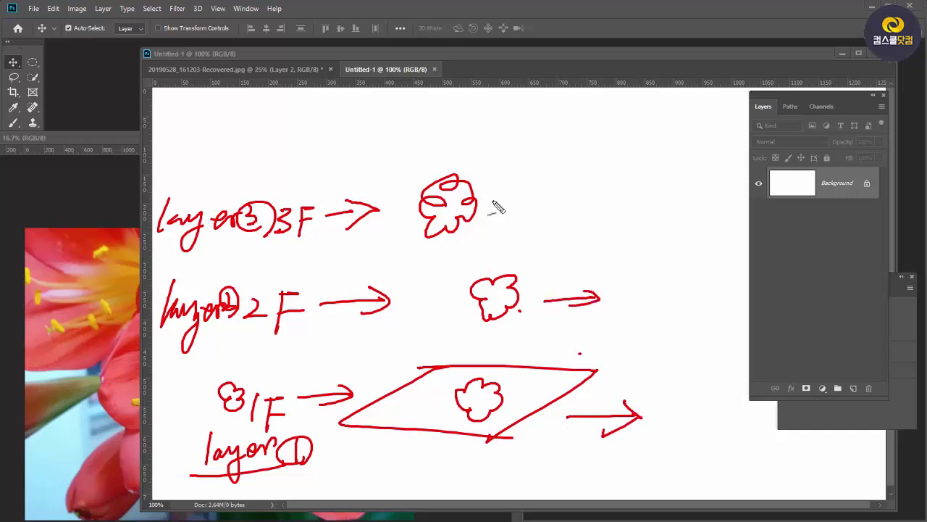
{"action": "mouse_move", "coordinate": [492, 205]}
{"action": "left_mouse_down"}
{"action": "mouse_move", "coordinate": [539, 213]}
{"action": "mouse_move", "coordinate": [542, 199]}
{"action": "mouse_move", "coordinate": [516, 215]}
{"action": "left_mouse_up"}
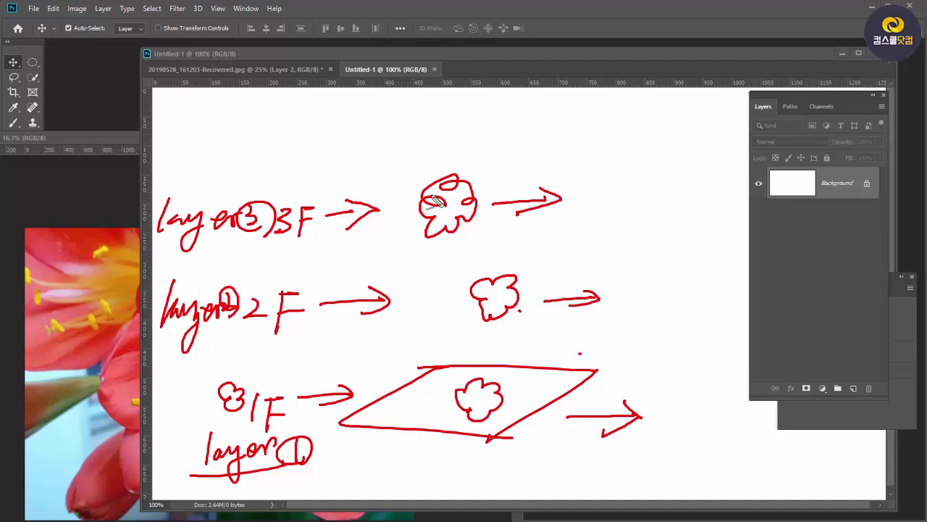
{"action": "mouse_move", "coordinate": [465, 106]}
{"action": "left_mouse_down"}
{"action": "mouse_move", "coordinate": [461, 144]}
{"action": "mouse_move", "coordinate": [475, 154]}
{"action": "mouse_move", "coordinate": [461, 159]}
{"action": "mouse_move", "coordinate": [500, 127]}
{"action": "mouse_move", "coordinate": [439, 101]}
{"action": "mouse_move", "coordinate": [499, 106]}
{"action": "mouse_move", "coordinate": [475, 94]}
{"action": "mouse_move", "coordinate": [500, 106]}
{"action": "mouse_move", "coordinate": [414, 182]}
{"action": "mouse_move", "coordinate": [319, 332]}
{"action": "left_mouse_up"}
{"action": "left_click_drag", "start_coordinate": [531, 105], "coordinate": [687, 345]}
{"action": "left_click_drag", "start_coordinate": [466, 150], "coordinate": [454, 195]}
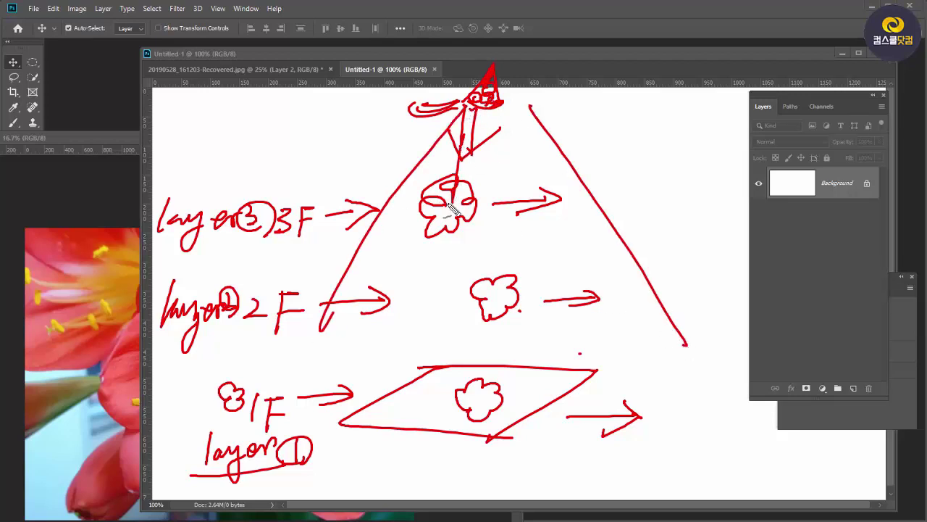
{"action": "left_click_drag", "start_coordinate": [437, 255], "coordinate": [438, 269]}
{"action": "left_click_drag", "start_coordinate": [420, 377], "coordinate": [438, 384]}
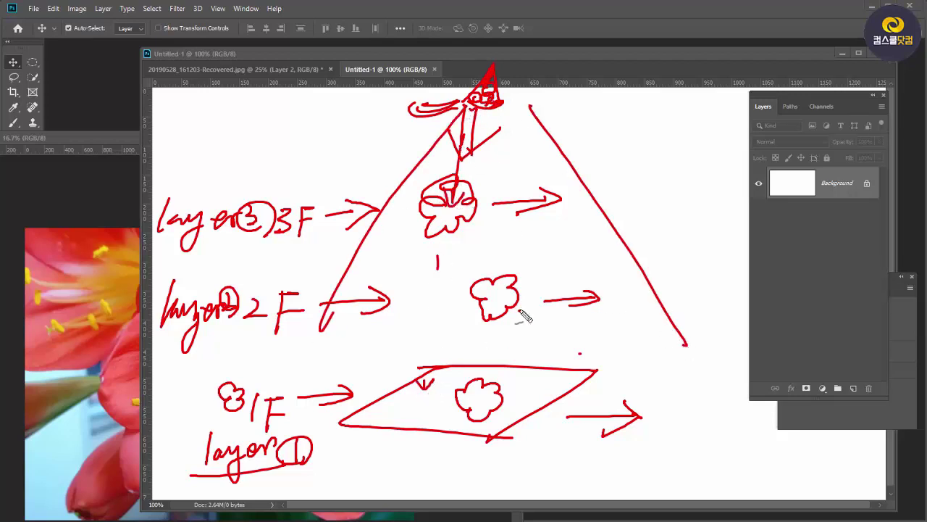
{"action": "left_click_drag", "start_coordinate": [495, 319], "coordinate": [500, 376]}
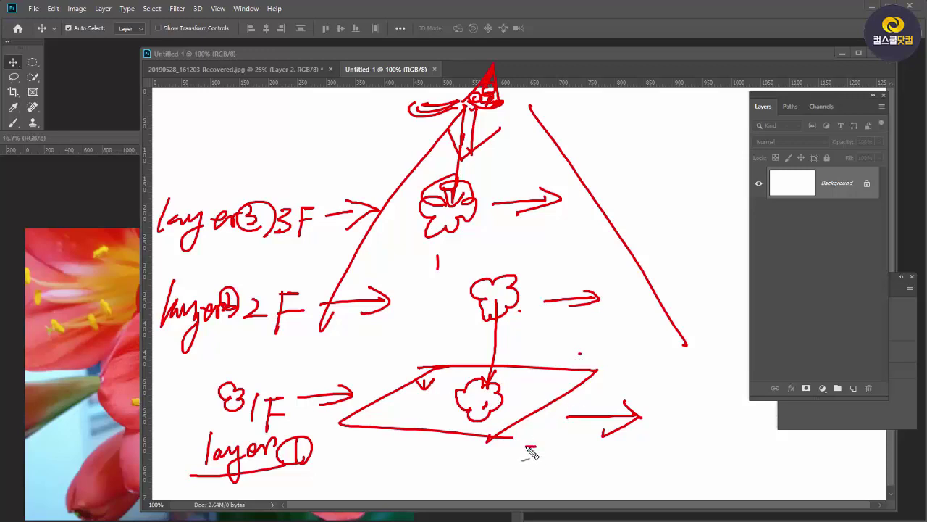
{"action": "mouse_move", "coordinate": [555, 434]}
{"action": "left_mouse_down"}
{"action": "mouse_move", "coordinate": [453, 457]}
{"action": "mouse_move", "coordinate": [429, 203]}
{"action": "mouse_move", "coordinate": [609, 290]}
{"action": "mouse_move", "coordinate": [515, 467]}
{"action": "left_mouse_up"}
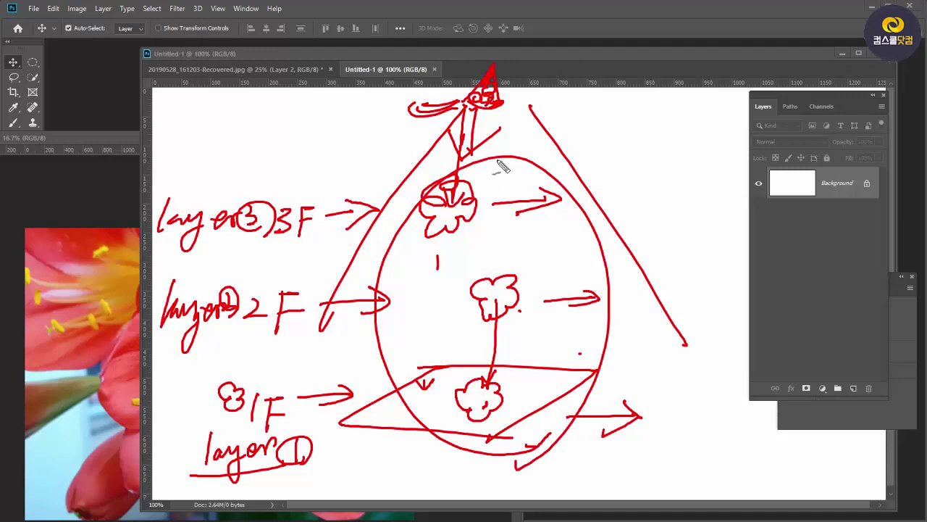
{"action": "mouse_move", "coordinate": [498, 131]}
{"action": "left_mouse_down"}
{"action": "mouse_move", "coordinate": [493, 190]}
{"action": "mouse_move", "coordinate": [556, 140]}
{"action": "left_mouse_up"}
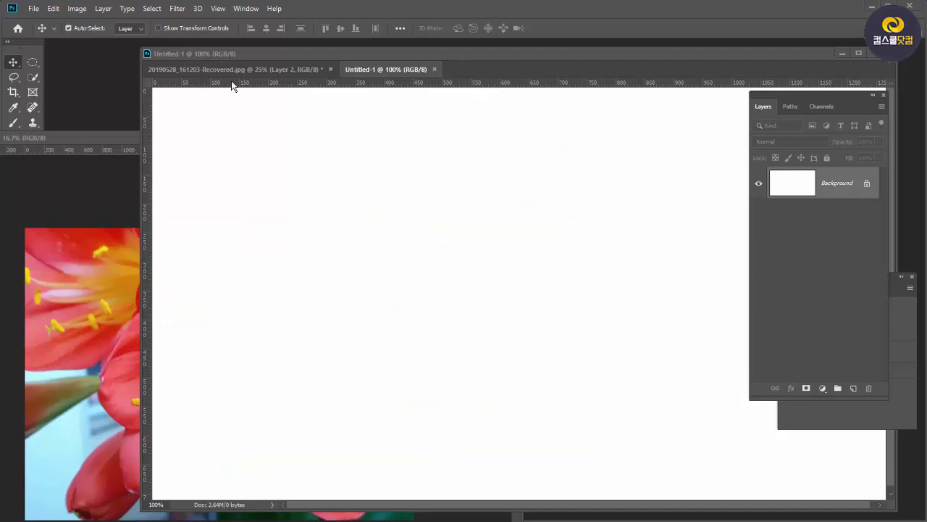
Return to 20190528_161203-Recovered.jpg and close the 20190624_162244.jpg document
{"action": "left_click", "coordinate": [232, 69]}
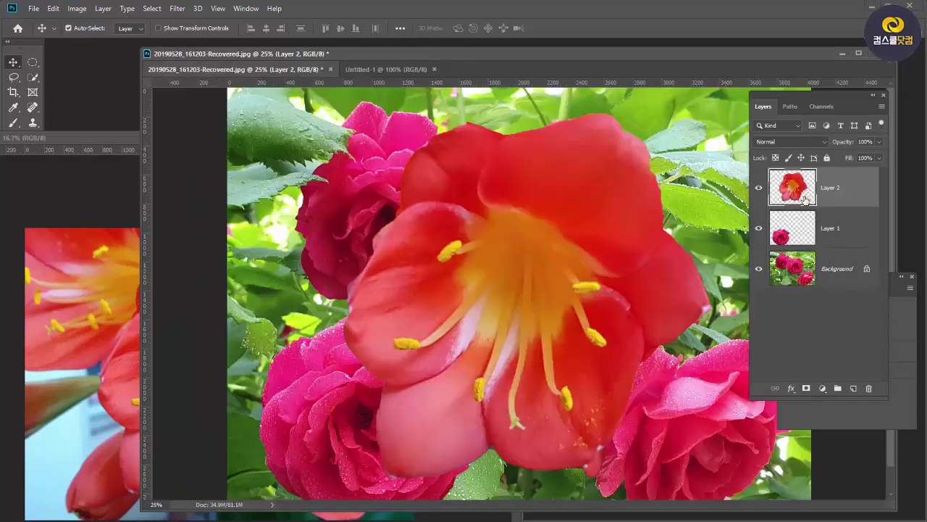
{"action": "left_click_drag", "start_coordinate": [123, 139], "coordinate": [15, 214]}
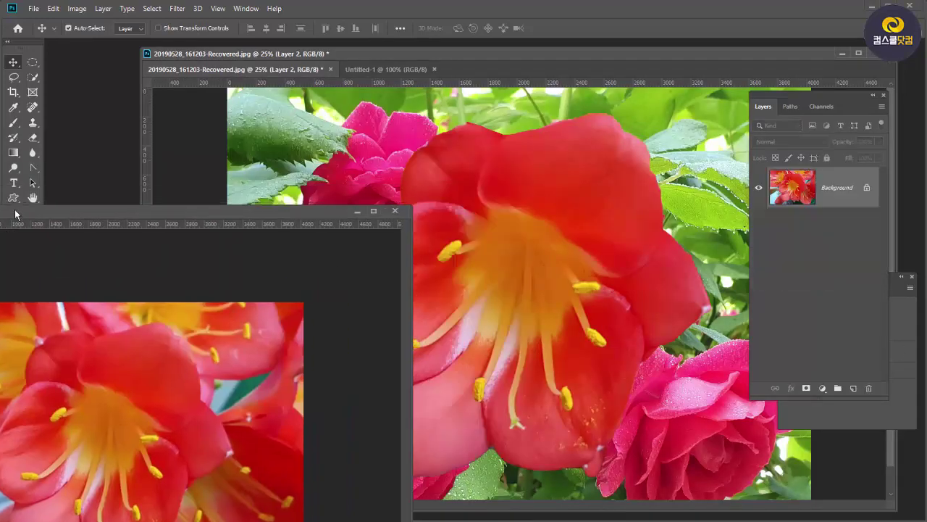
{"action": "left_click", "coordinate": [394, 211]}
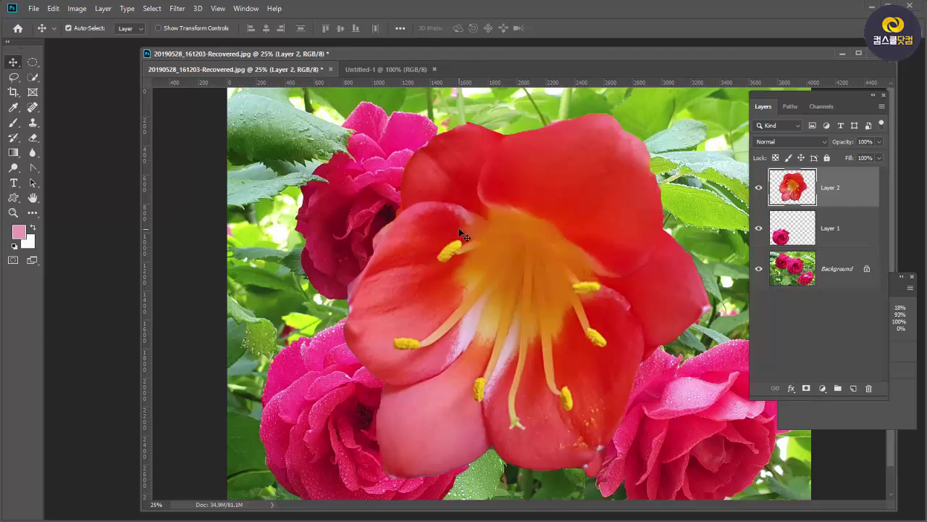
Move the red flower on Layer 2 a little to the right and down with the Move tool
{"action": "left_click", "coordinate": [11, 66]}
{"action": "left_click", "coordinate": [868, 226]}
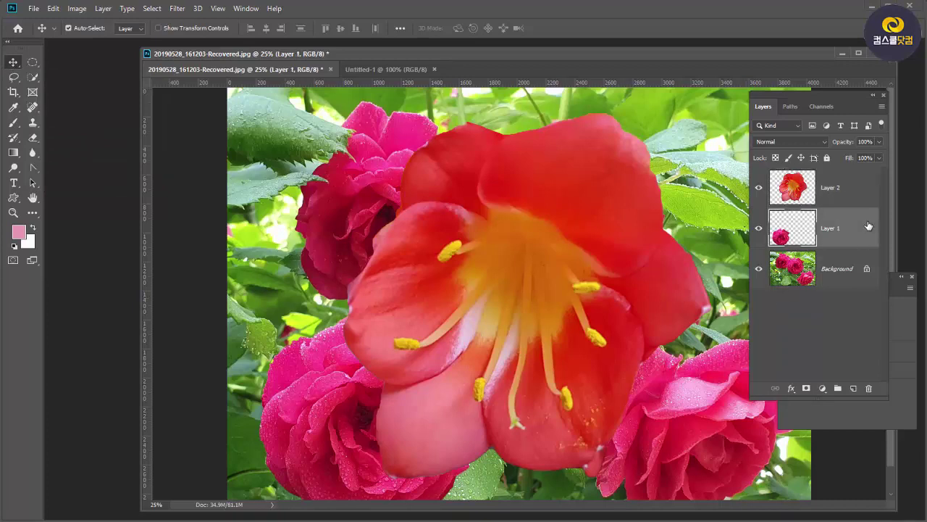
{"action": "left_click", "coordinate": [854, 191]}
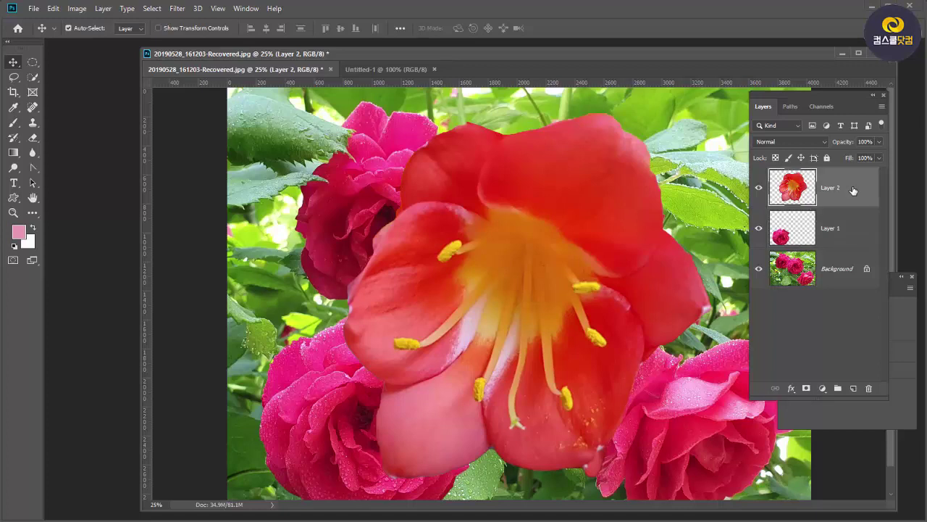
{"action": "left_click_drag", "start_coordinate": [565, 176], "coordinate": [646, 192]}
Move the copied rose on Layer 1 up over the upper rose and back down, ending at the photo's lower left
{"action": "key", "text": "alt+bracketleft"}
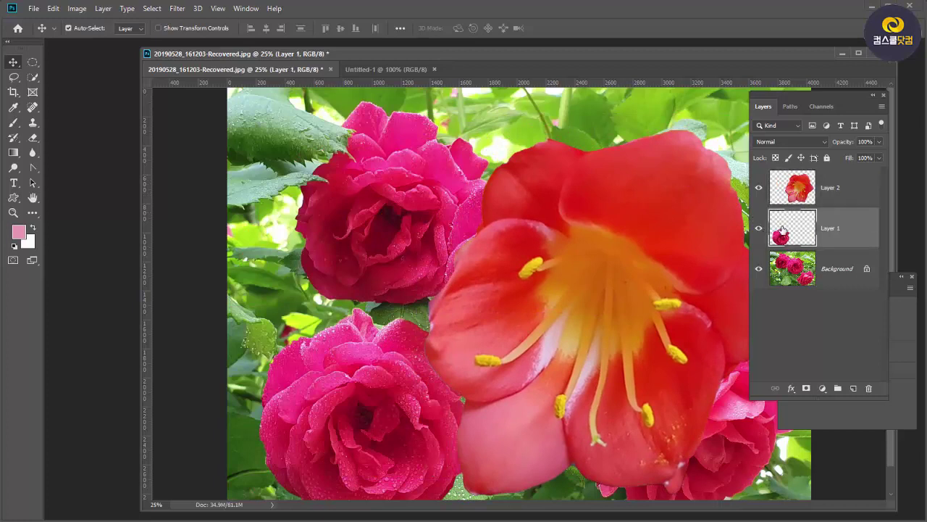
{"action": "left_click_drag", "start_coordinate": [357, 332], "coordinate": [357, 332]}
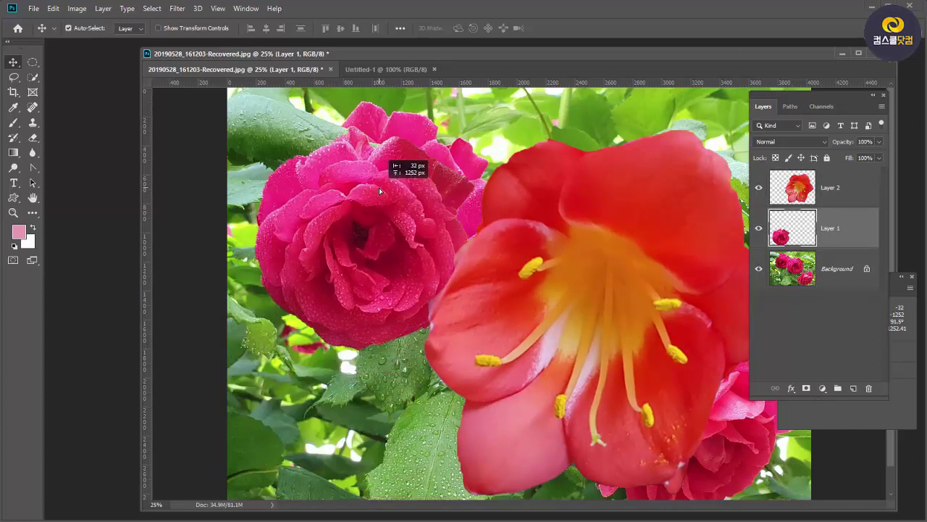
{"action": "left_click_drag", "start_coordinate": [379, 187], "coordinate": [352, 347]}
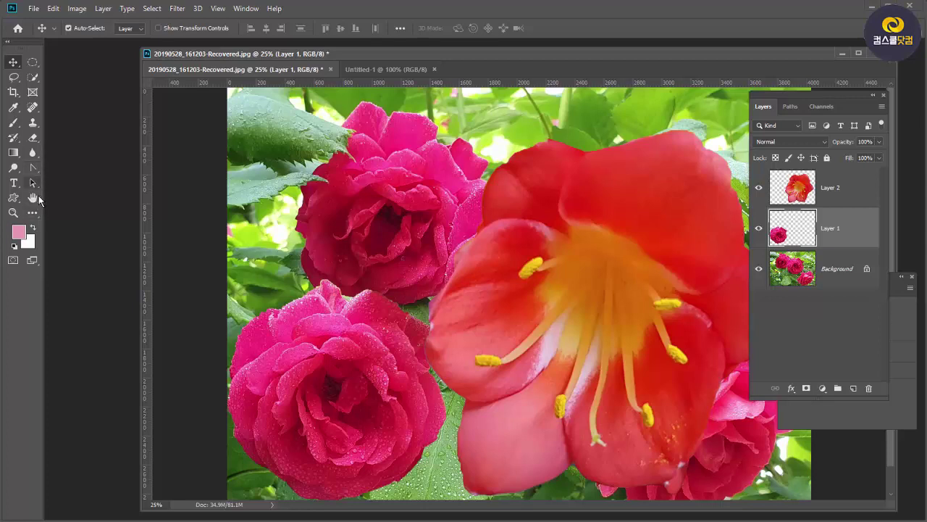
Switch to the Untitled-1 document and sketch a table with three legs in red using the screen-annotation pen
{"action": "left_click", "coordinate": [369, 70]}
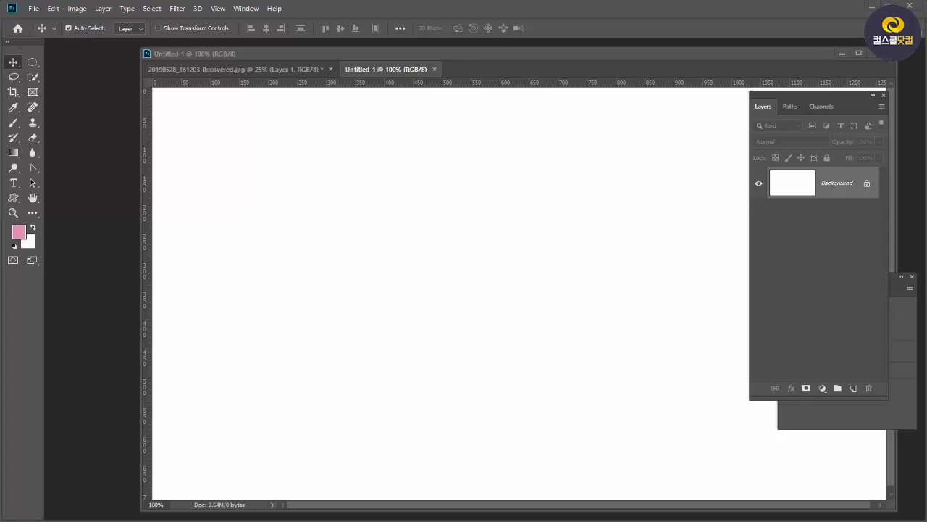
{"action": "left_click_drag", "start_coordinate": [416, 332], "coordinate": [599, 330]}
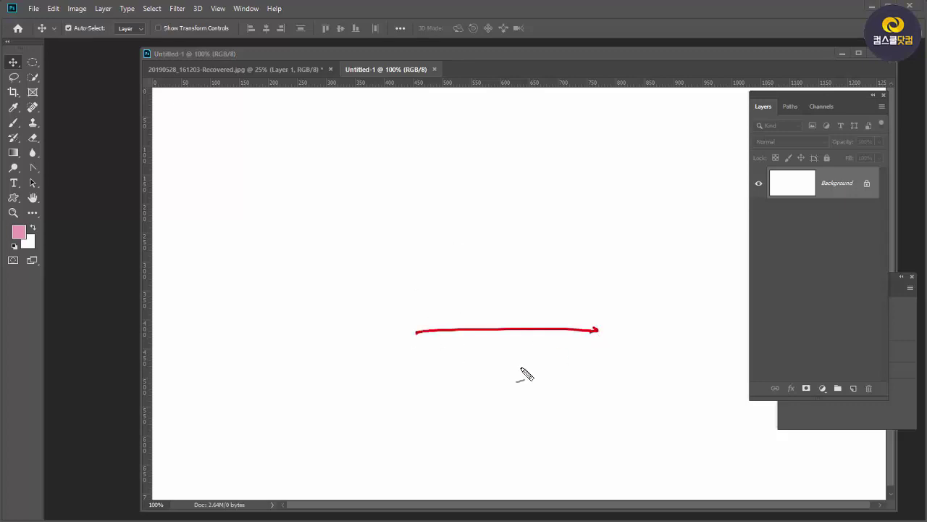
{"action": "left_click_drag", "start_coordinate": [511, 374], "coordinate": [598, 329]}
{"action": "mouse_move", "coordinate": [458, 336]}
{"action": "left_mouse_down"}
{"action": "mouse_move", "coordinate": [361, 379]}
{"action": "mouse_move", "coordinate": [510, 376]}
{"action": "left_mouse_up"}
{"action": "left_click_drag", "start_coordinate": [588, 337], "coordinate": [585, 461]}
{"action": "left_click_drag", "start_coordinate": [515, 389], "coordinate": [497, 491]}
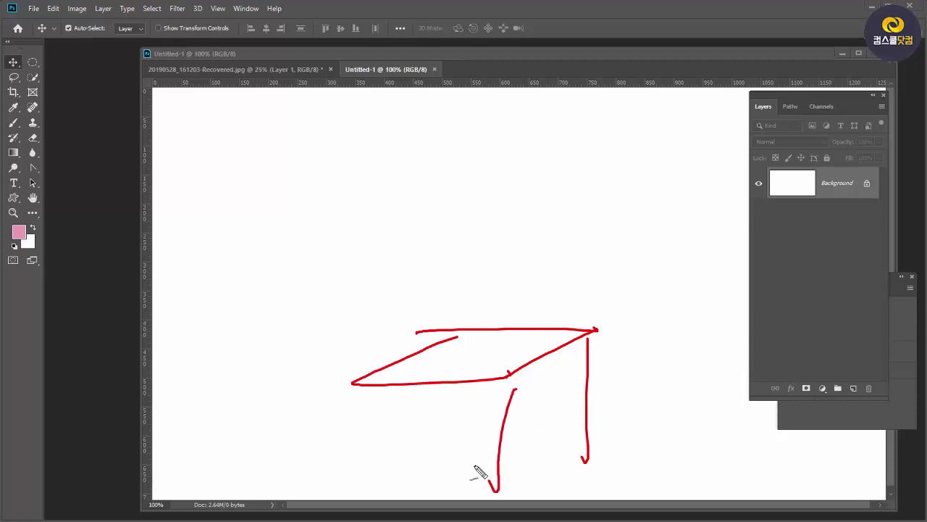
{"action": "left_click_drag", "start_coordinate": [378, 394], "coordinate": [365, 476]}
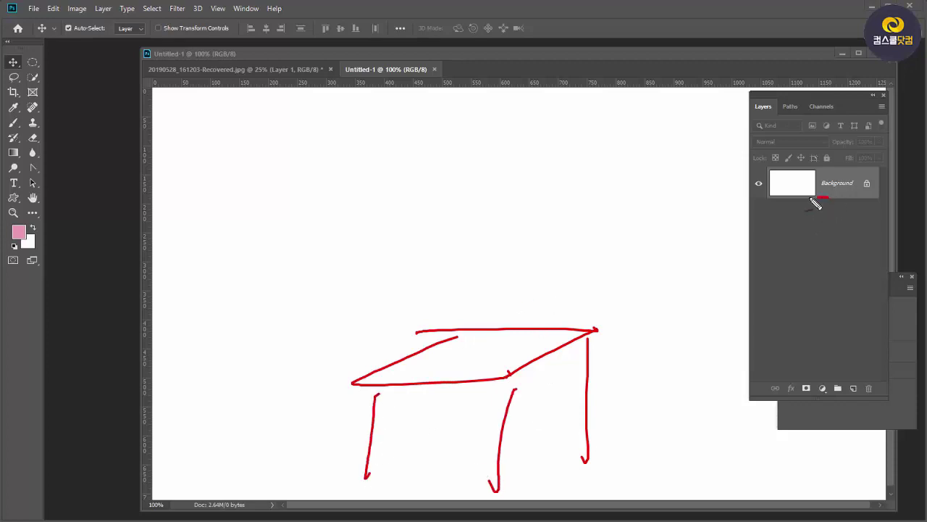
Mark the Background layer in red, and sketch a shaded sheet on the table with four small objects floating above it
{"action": "left_click_drag", "start_coordinate": [811, 198], "coordinate": [831, 179]}
{"action": "mouse_move", "coordinate": [459, 352]}
{"action": "left_mouse_down"}
{"action": "mouse_move", "coordinate": [505, 354]}
{"action": "mouse_move", "coordinate": [486, 376]}
{"action": "mouse_move", "coordinate": [473, 362]}
{"action": "mouse_move", "coordinate": [424, 374]}
{"action": "mouse_move", "coordinate": [490, 381]}
{"action": "mouse_move", "coordinate": [511, 358]}
{"action": "mouse_move", "coordinate": [511, 370]}
{"action": "mouse_move", "coordinate": [442, 379]}
{"action": "mouse_move", "coordinate": [491, 378]}
{"action": "left_mouse_up"}
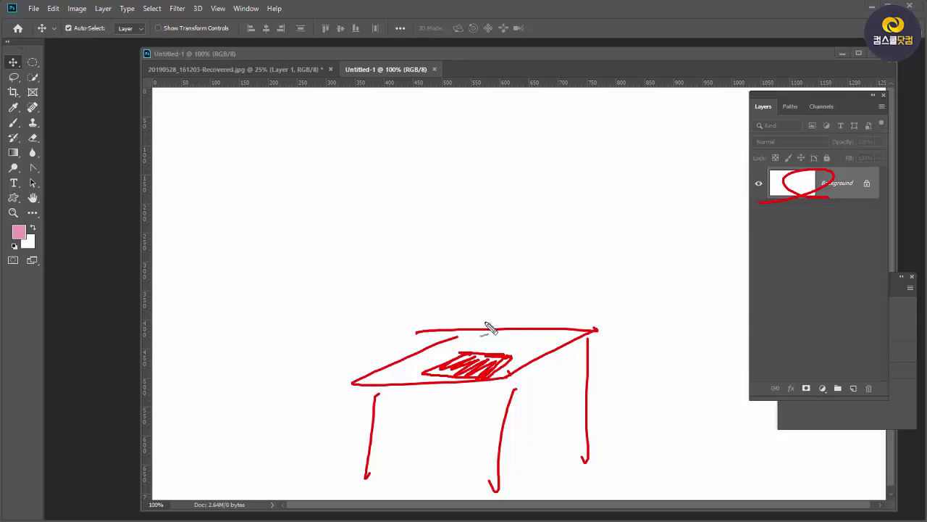
{"action": "mouse_move", "coordinate": [480, 339]}
{"action": "left_mouse_down"}
{"action": "mouse_move", "coordinate": [483, 327]}
{"action": "mouse_move", "coordinate": [520, 303]}
{"action": "left_mouse_up"}
{"action": "mouse_move", "coordinate": [490, 270]}
{"action": "left_mouse_down"}
{"action": "mouse_move", "coordinate": [489, 283]}
{"action": "mouse_move", "coordinate": [482, 272]}
{"action": "left_mouse_up"}
{"action": "left_click_drag", "start_coordinate": [518, 250], "coordinate": [500, 255]}
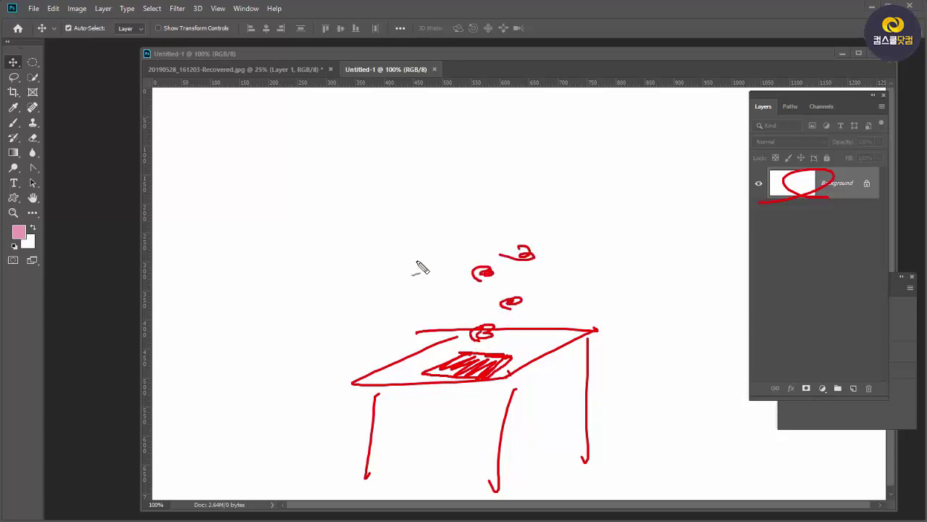
Label the floating objects as layers and the shaded sheet as "Background" with arrows, and clear all annotations
{"action": "mouse_move", "coordinate": [328, 278]}
{"action": "left_mouse_down"}
{"action": "mouse_move", "coordinate": [374, 283]}
{"action": "mouse_move", "coordinate": [370, 265]}
{"action": "left_mouse_up"}
{"action": "mouse_move", "coordinate": [252, 260]}
{"action": "left_mouse_down"}
{"action": "mouse_move", "coordinate": [317, 256]}
{"action": "mouse_move", "coordinate": [348, 281]}
{"action": "left_mouse_up"}
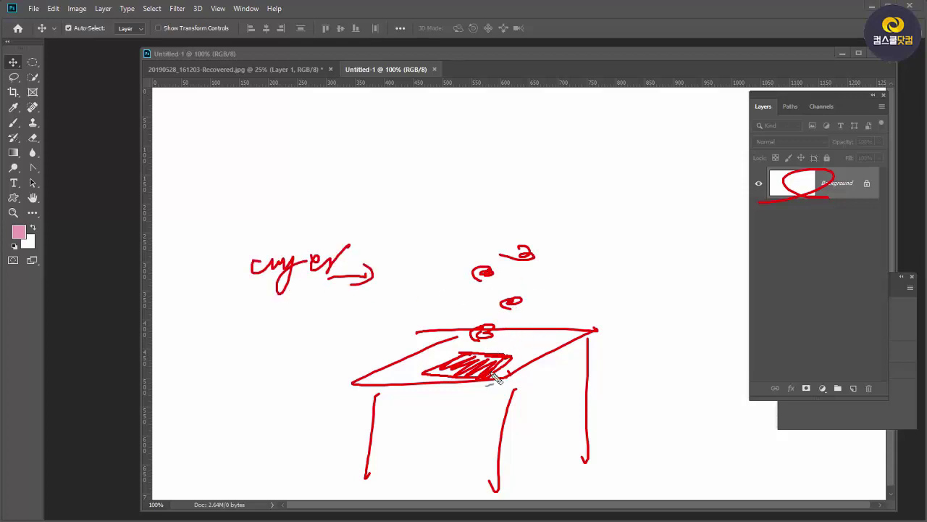
{"action": "mouse_move", "coordinate": [480, 384]}
{"action": "left_mouse_down"}
{"action": "mouse_move", "coordinate": [495, 357]}
{"action": "mouse_move", "coordinate": [489, 383]}
{"action": "mouse_move", "coordinate": [510, 371]}
{"action": "mouse_move", "coordinate": [563, 369]}
{"action": "mouse_move", "coordinate": [553, 385]}
{"action": "mouse_move", "coordinate": [590, 381]}
{"action": "mouse_move", "coordinate": [575, 371]}
{"action": "mouse_move", "coordinate": [589, 373]}
{"action": "mouse_move", "coordinate": [575, 386]}
{"action": "mouse_move", "coordinate": [616, 377]}
{"action": "mouse_move", "coordinate": [626, 360]}
{"action": "mouse_move", "coordinate": [649, 383]}
{"action": "mouse_move", "coordinate": [668, 368]}
{"action": "mouse_move", "coordinate": [652, 393]}
{"action": "mouse_move", "coordinate": [667, 376]}
{"action": "mouse_move", "coordinate": [736, 382]}
{"action": "mouse_move", "coordinate": [594, 379]}
{"action": "mouse_move", "coordinate": [589, 418]}
{"action": "mouse_move", "coordinate": [600, 415]}
{"action": "mouse_move", "coordinate": [603, 441]}
{"action": "mouse_move", "coordinate": [618, 420]}
{"action": "mouse_move", "coordinate": [649, 414]}
{"action": "left_mouse_up"}
{"action": "left_click_drag", "start_coordinate": [555, 428], "coordinate": [666, 432]}
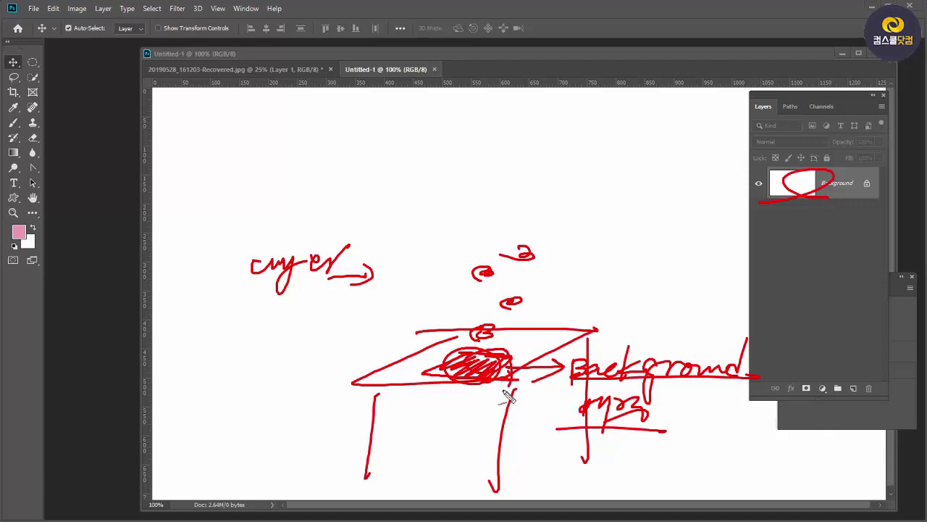
{"action": "left_click_drag", "start_coordinate": [510, 391], "coordinate": [481, 391]}
{"action": "key", "text": "Escape"}
Return to 20190528_161203-Recovered.jpg and convert the locked Background into a regular layer named Layer 0
{"action": "left_click", "coordinate": [263, 69]}
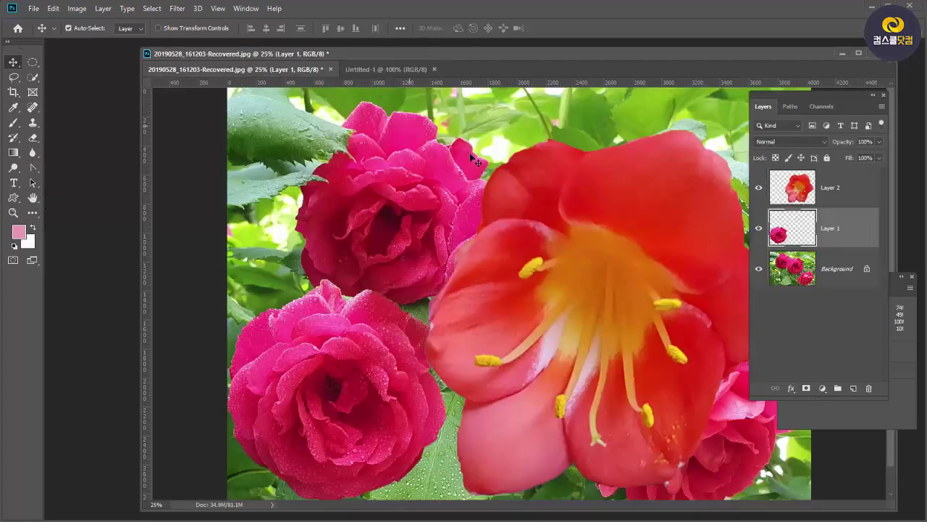
{"action": "double_click", "coordinate": [803, 274]}
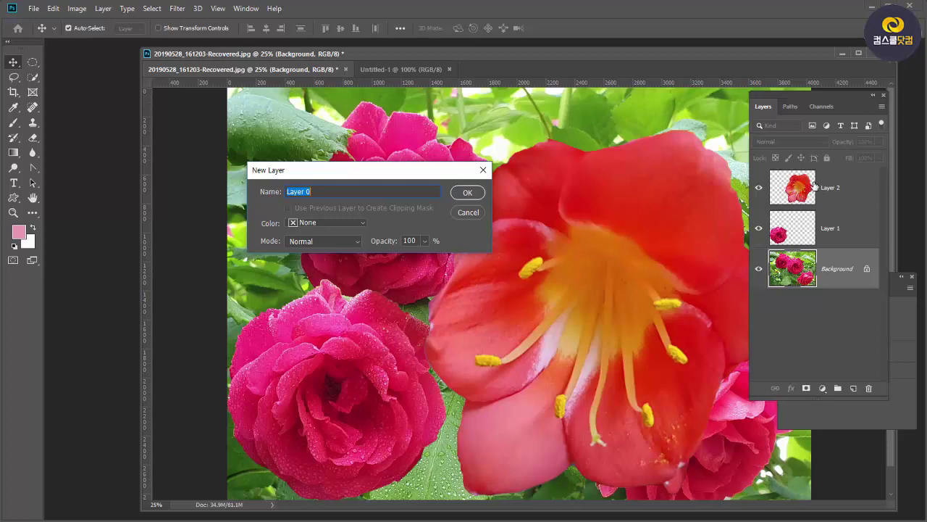
{"action": "left_click", "coordinate": [468, 193]}
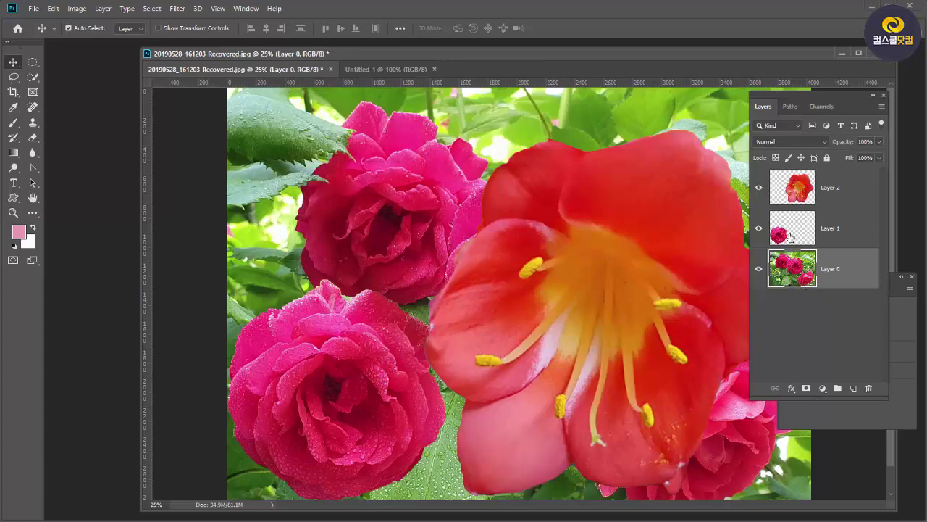
Try placing Layer 1 beneath Layer 0, and restore it to its position above Layer 0
{"action": "left_click_drag", "start_coordinate": [790, 237], "coordinate": [772, 321]}
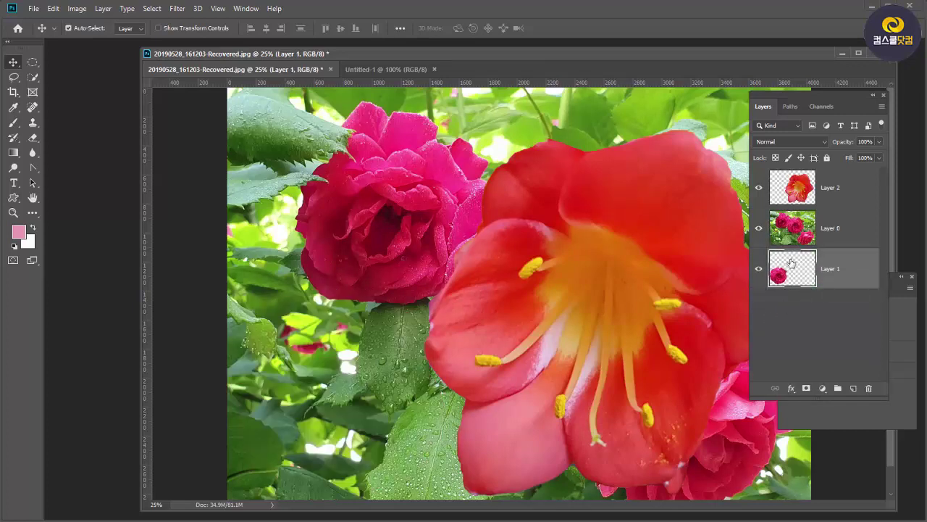
{"action": "left_click", "coordinate": [791, 231]}
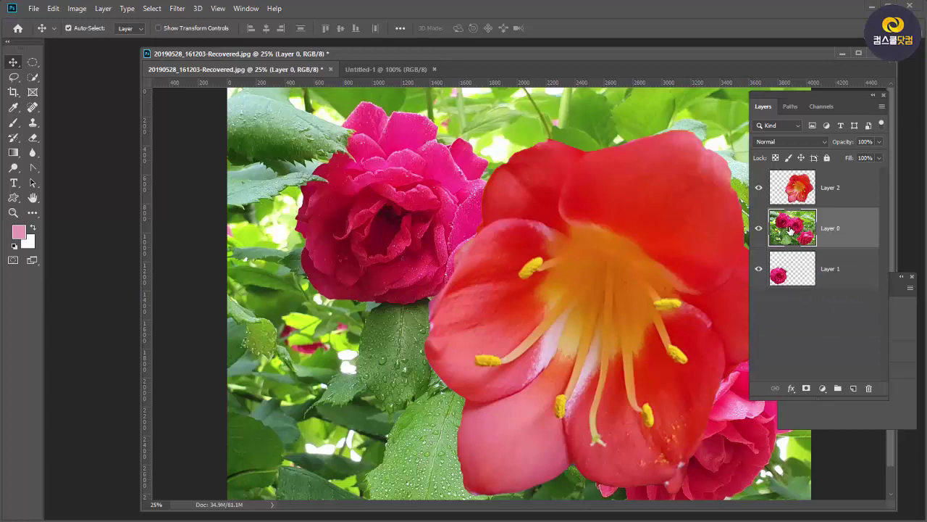
{"action": "left_click_drag", "start_coordinate": [792, 275], "coordinate": [791, 216]}
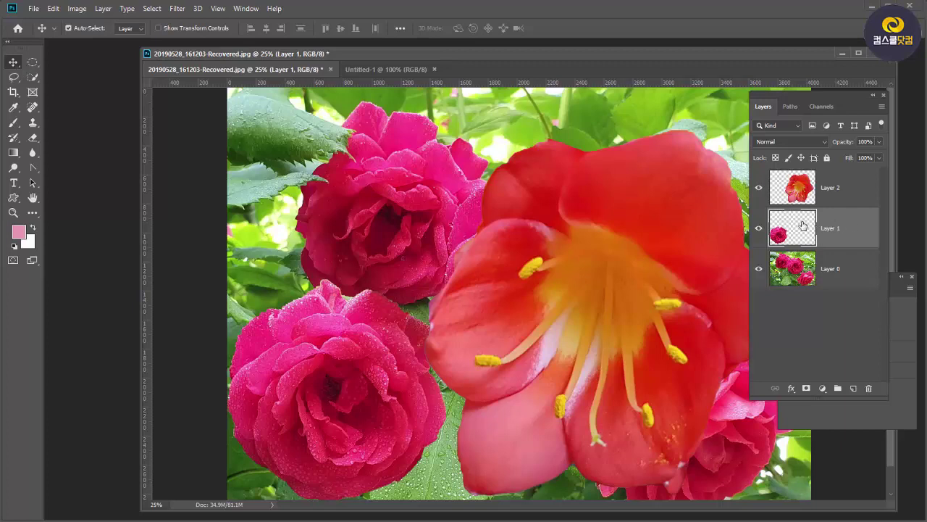
Place Layer 1 beneath Layer 0 in the stack and move the red flower toward the photo's upper right
{"action": "left_click_drag", "start_coordinate": [803, 226], "coordinate": [816, 303]}
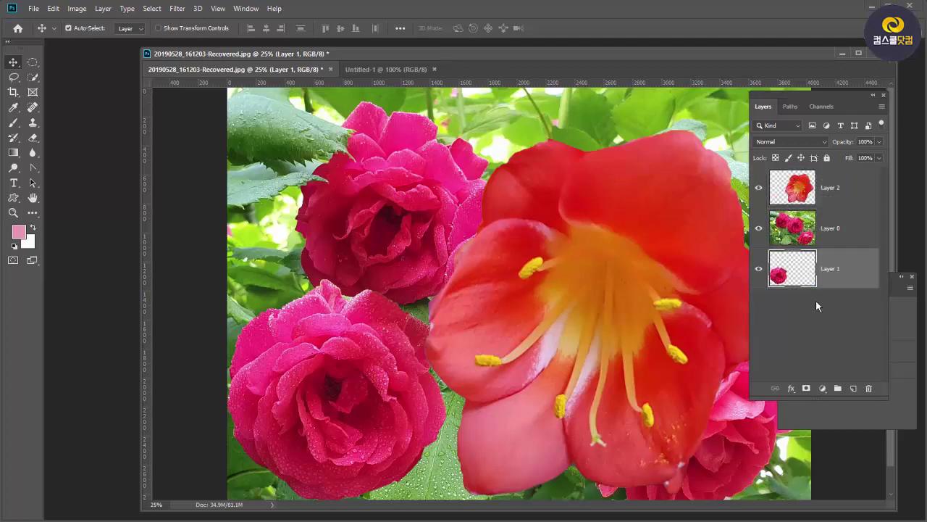
{"action": "left_click", "coordinate": [790, 229]}
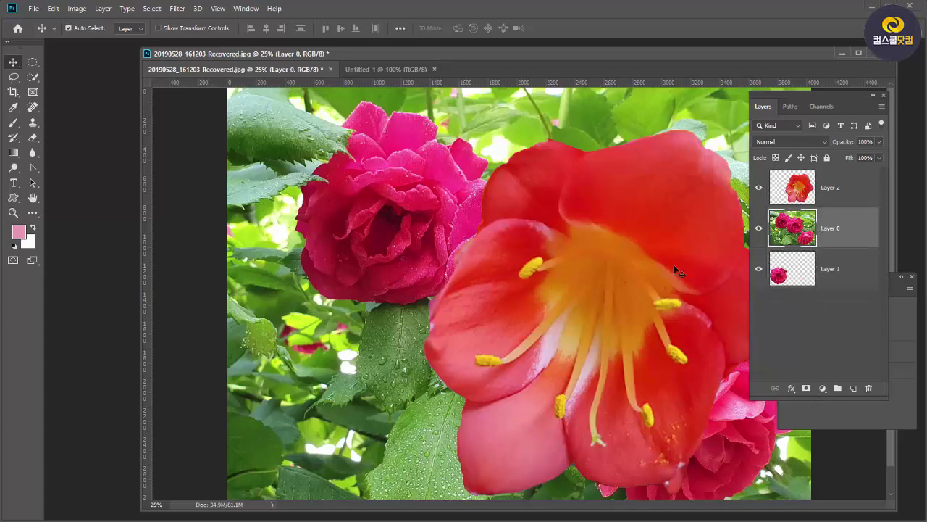
{"action": "left_click_drag", "start_coordinate": [560, 258], "coordinate": [703, 193]}
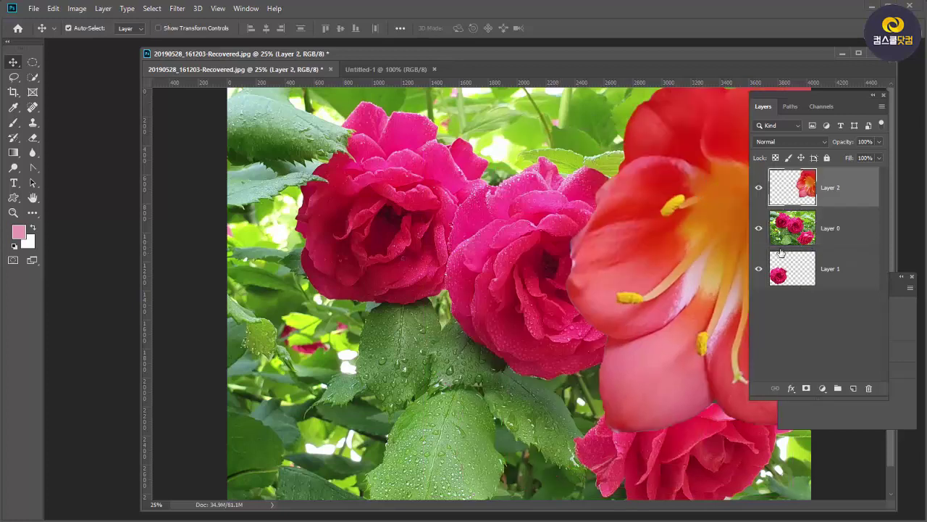
Delete a rectangular area of about 1032 by 1196 px from Layer 0 over the hidden rose, and deselect
{"action": "left_click", "coordinate": [32, 62]}
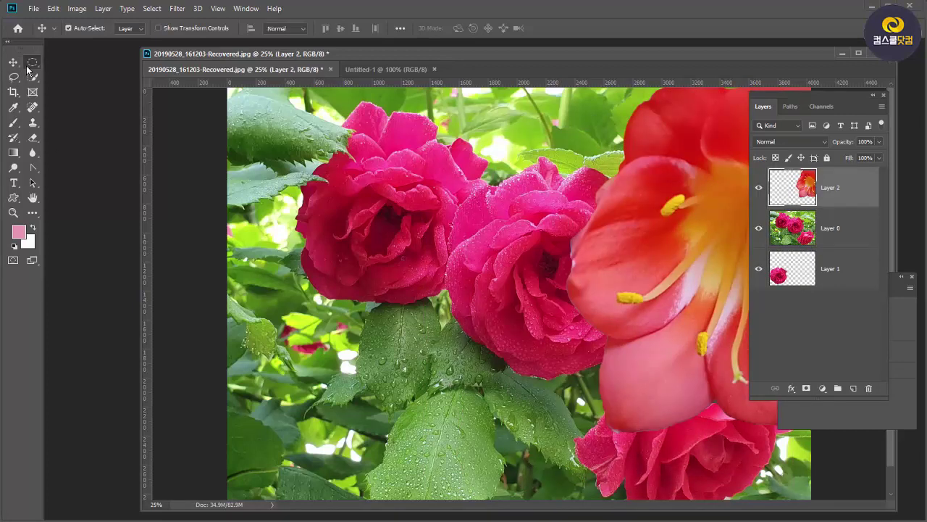
{"action": "left_click", "coordinate": [63, 66]}
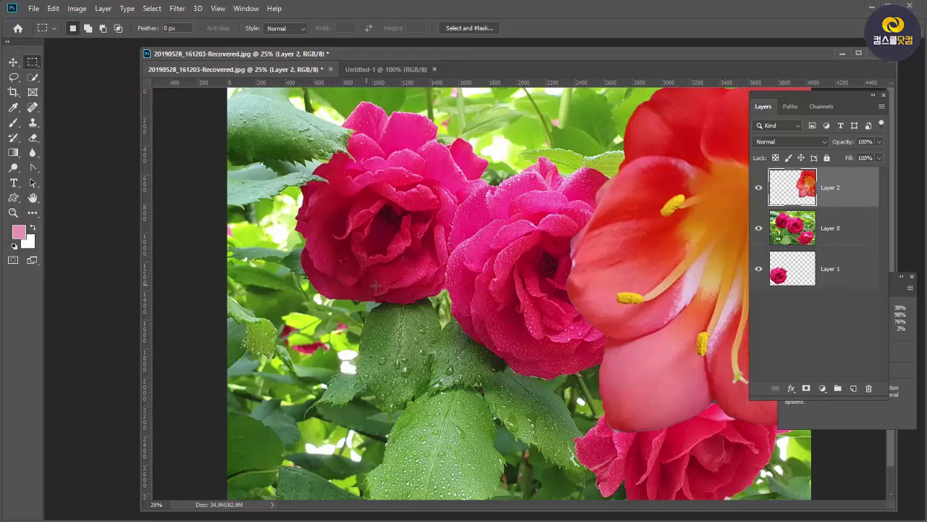
{"action": "left_click", "coordinate": [31, 66]}
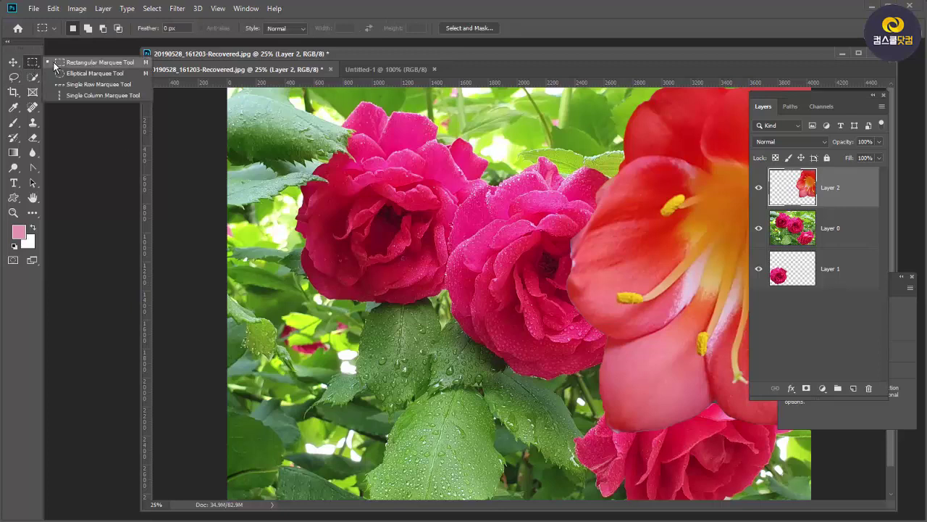
{"action": "left_click", "coordinate": [56, 65]}
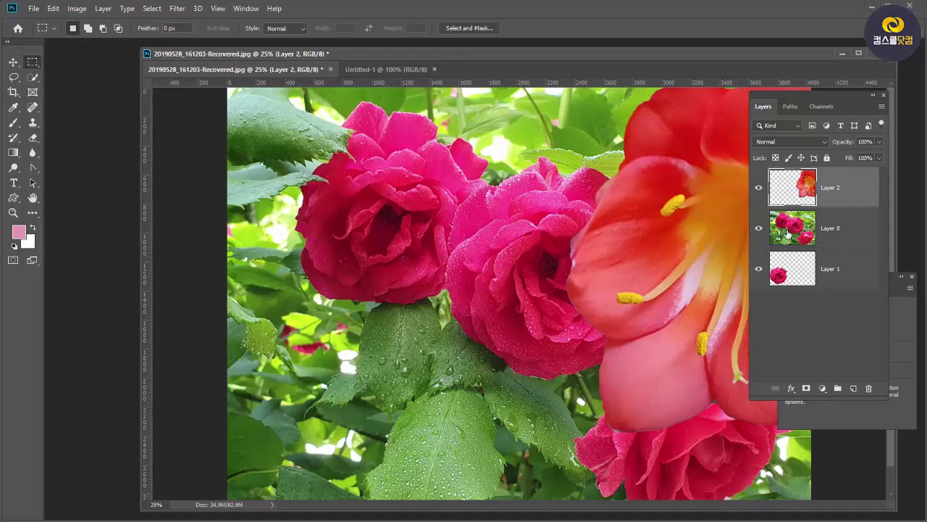
{"action": "left_click", "coordinate": [788, 232]}
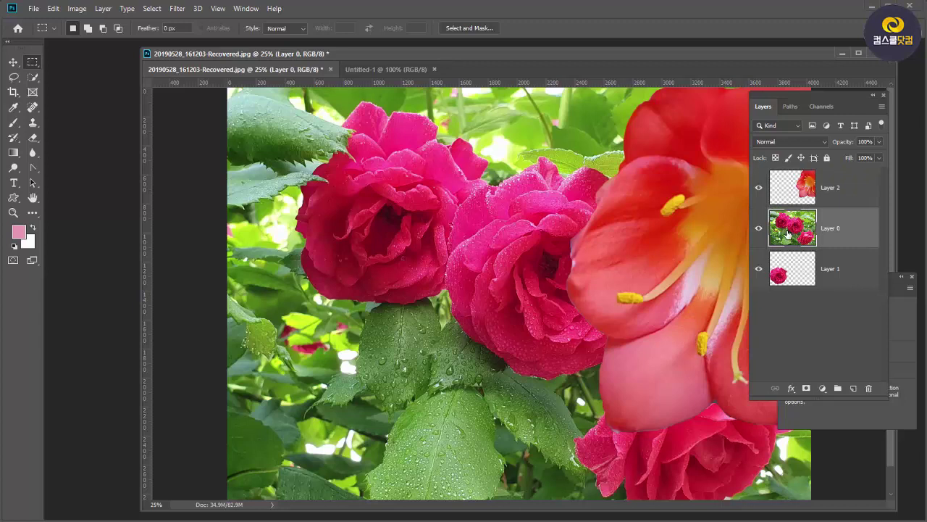
{"action": "left_click_drag", "start_coordinate": [283, 267], "coordinate": [432, 439]}
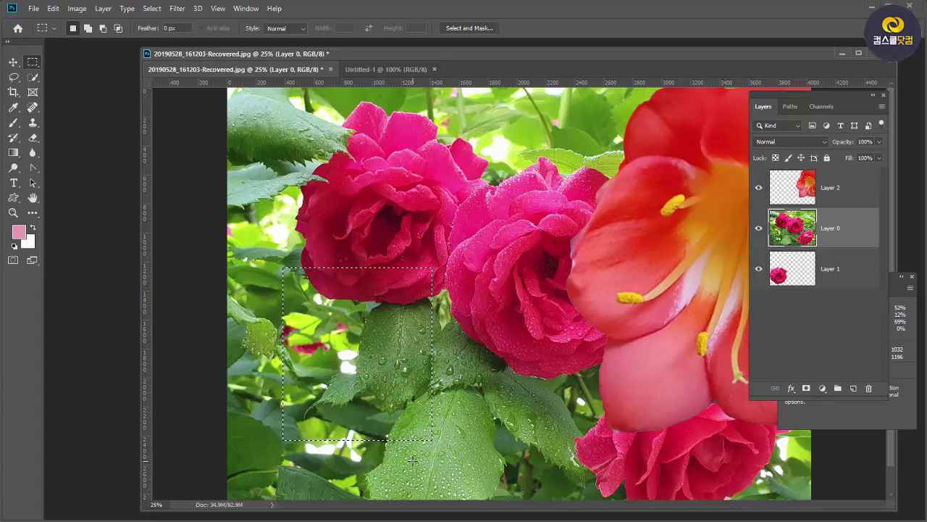
{"action": "key", "text": "Delete"}
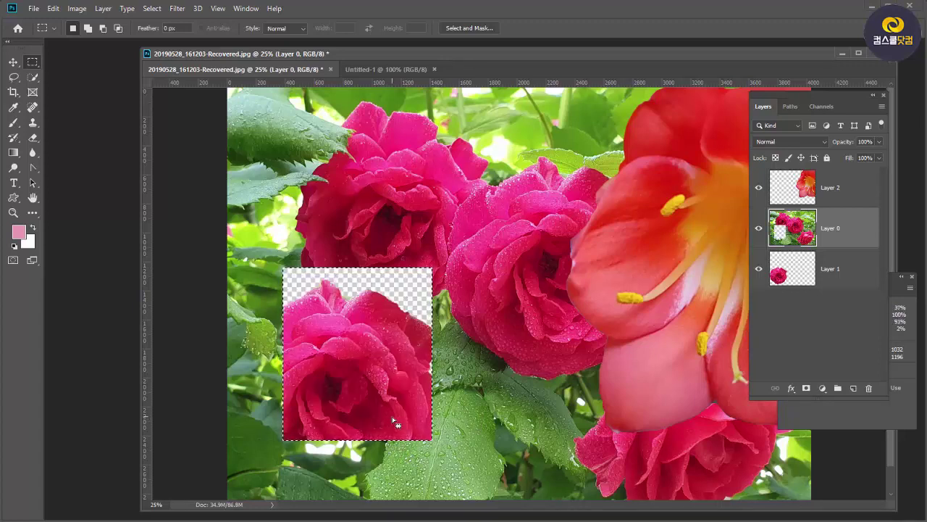
{"action": "key", "text": "ctrl+d"}
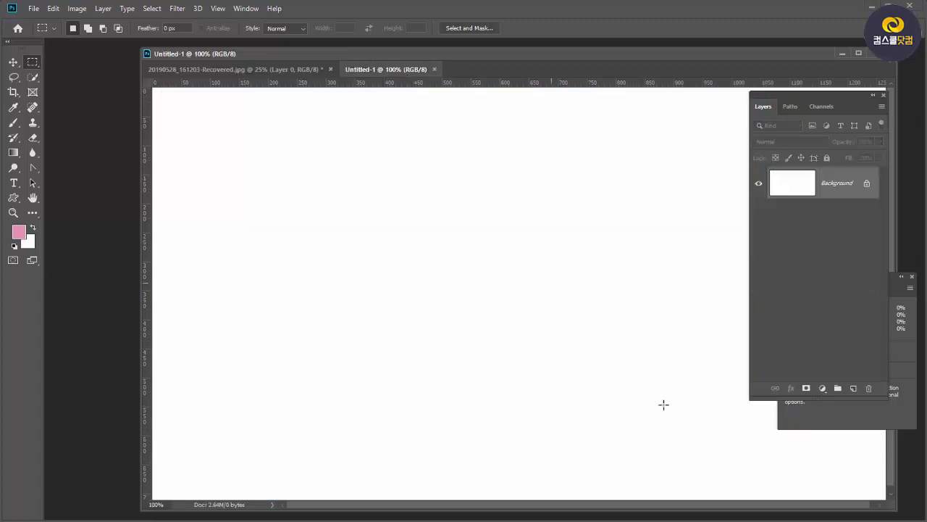
Open the Untitled-1 document and draw a red table outline with three legs on the blank canvas using the annotation pen
{"action": "left_click", "coordinate": [385, 69]}
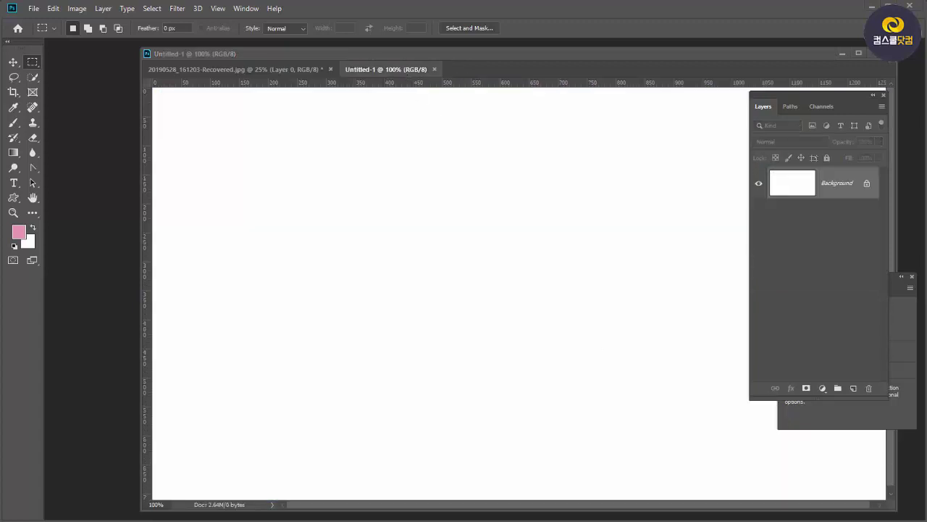
{"action": "mouse_move", "coordinate": [353, 209]}
{"action": "left_mouse_down"}
{"action": "mouse_move", "coordinate": [514, 210]}
{"action": "mouse_move", "coordinate": [403, 288]}
{"action": "left_mouse_up"}
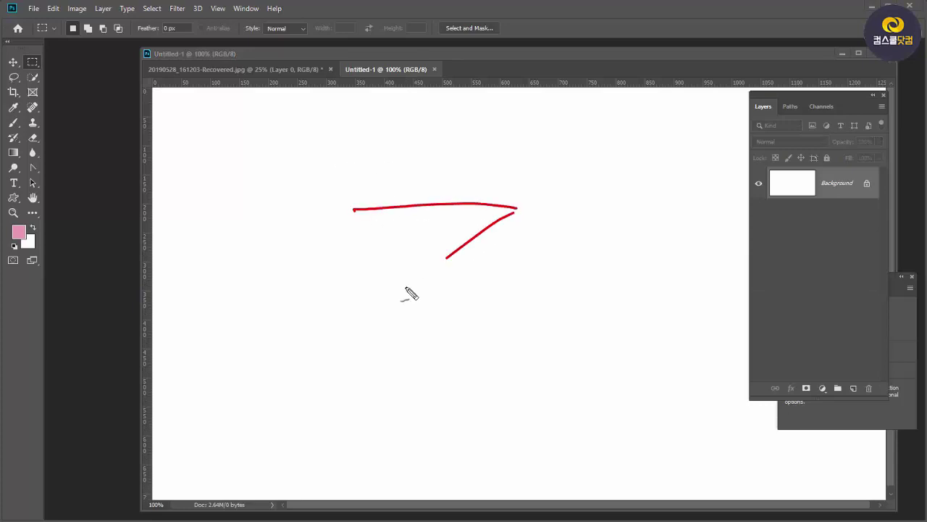
{"action": "mouse_move", "coordinate": [380, 217]}
{"action": "left_mouse_down"}
{"action": "mouse_move", "coordinate": [269, 276]}
{"action": "mouse_move", "coordinate": [433, 276]}
{"action": "left_mouse_up"}
{"action": "left_click_drag", "start_coordinate": [512, 215], "coordinate": [498, 317]}
{"action": "left_click_drag", "start_coordinate": [407, 294], "coordinate": [394, 376]}
{"action": "left_click_drag", "start_coordinate": [263, 261], "coordinate": [265, 353]}
Add a shaded sheet on the tabletop, a thickness edge along its front and side, and a small circle beneath it
{"action": "mouse_move", "coordinate": [371, 230]}
{"action": "left_mouse_down"}
{"action": "mouse_move", "coordinate": [424, 234]}
{"action": "mouse_move", "coordinate": [397, 273]}
{"action": "mouse_move", "coordinate": [385, 245]}
{"action": "mouse_move", "coordinate": [356, 273]}
{"action": "mouse_move", "coordinate": [394, 253]}
{"action": "mouse_move", "coordinate": [372, 251]}
{"action": "mouse_move", "coordinate": [402, 259]}
{"action": "mouse_move", "coordinate": [376, 270]}
{"action": "left_mouse_up"}
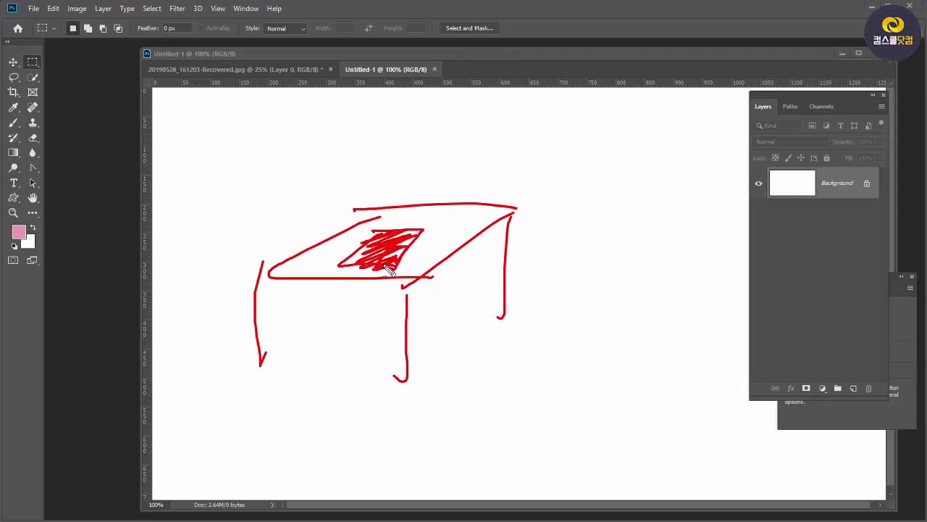
{"action": "mouse_move", "coordinate": [279, 281]}
{"action": "left_mouse_down"}
{"action": "mouse_move", "coordinate": [425, 287]}
{"action": "mouse_move", "coordinate": [510, 223]}
{"action": "left_mouse_up"}
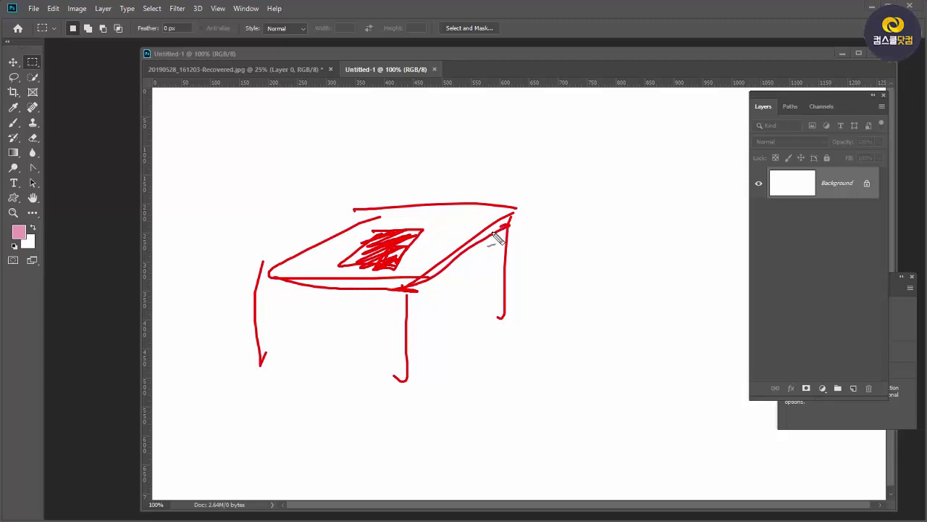
{"action": "left_click_drag", "start_coordinate": [383, 307], "coordinate": [385, 310]}
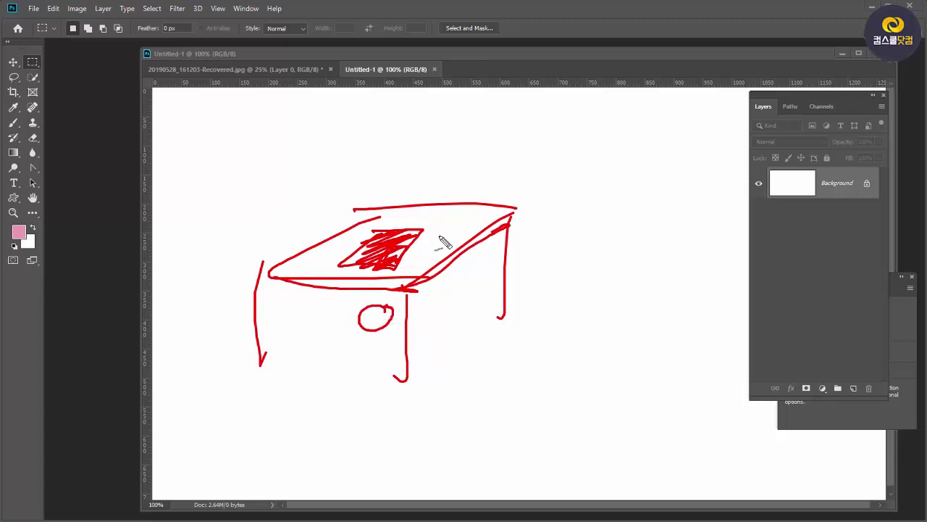
Mark the shaded sheet on the table and the Background layer entry with annotation pen strokes, and clear all annotations
{"action": "mouse_move", "coordinate": [440, 236]}
{"action": "left_mouse_down"}
{"action": "mouse_move", "coordinate": [407, 262]}
{"action": "mouse_move", "coordinate": [420, 249]}
{"action": "mouse_move", "coordinate": [406, 269]}
{"action": "left_mouse_up"}
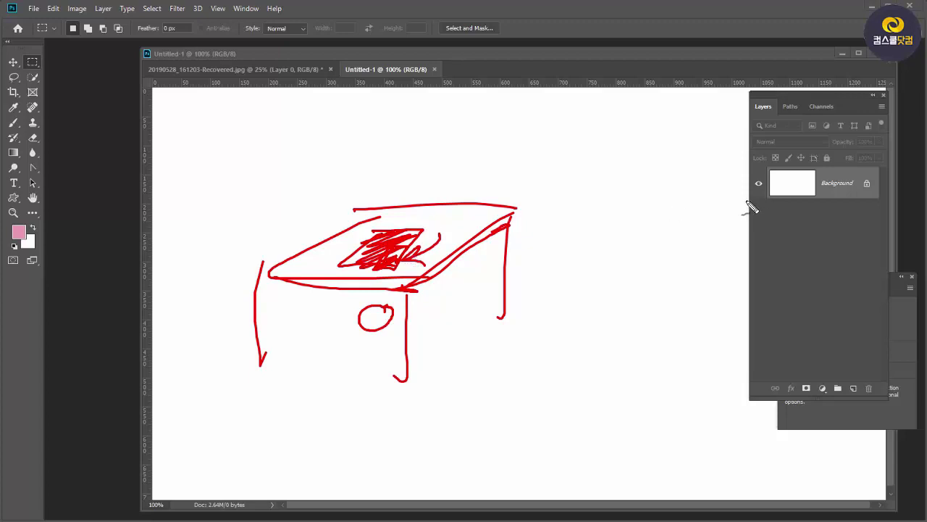
{"action": "mouse_move", "coordinate": [802, 181]}
{"action": "left_mouse_down"}
{"action": "mouse_move", "coordinate": [777, 177]}
{"action": "mouse_move", "coordinate": [812, 181]}
{"action": "mouse_move", "coordinate": [840, 155]}
{"action": "mouse_move", "coordinate": [926, 136]}
{"action": "left_mouse_up"}
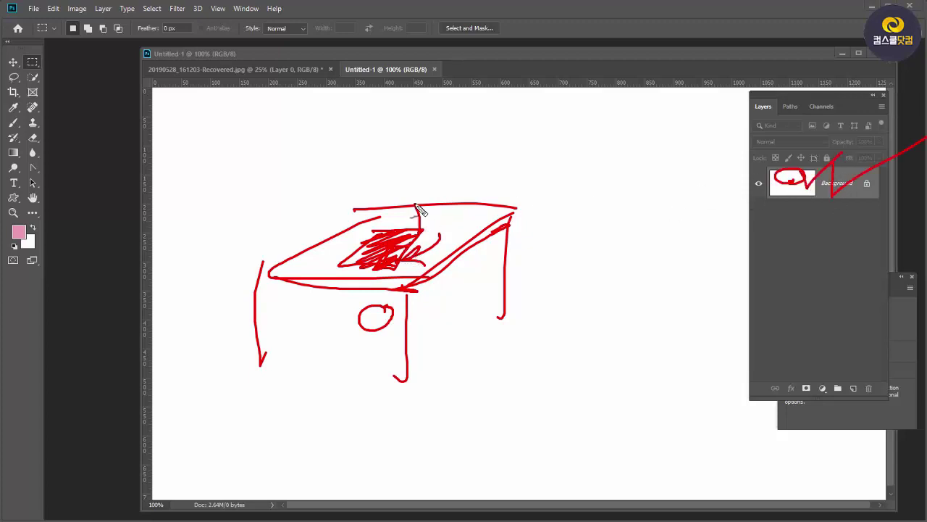
{"action": "mouse_move", "coordinate": [418, 207]}
{"action": "left_mouse_down"}
{"action": "mouse_move", "coordinate": [421, 199]}
{"action": "mouse_move", "coordinate": [445, 215]}
{"action": "left_mouse_up"}
{"action": "key", "text": "Escape"}
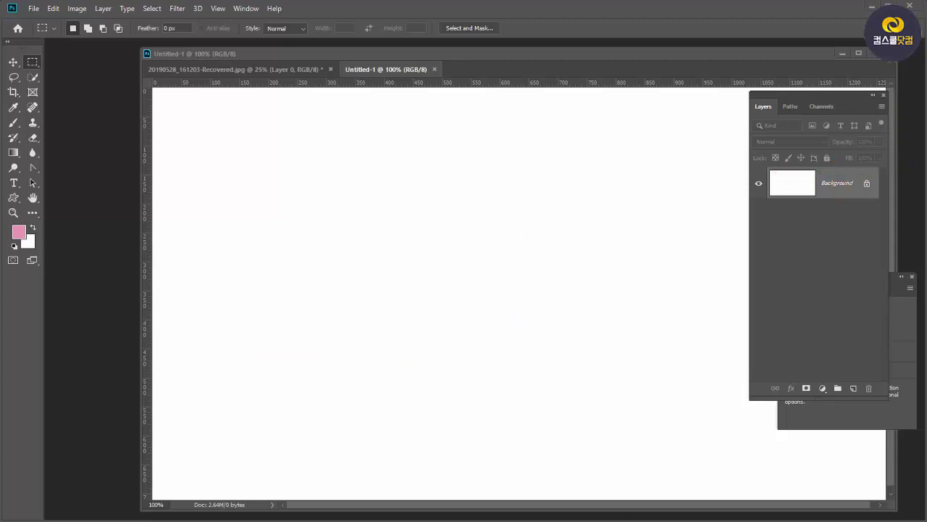
Draw a smaller red table outline with three legs in the lower part of the canvas using the annotation pen
{"action": "mouse_move", "coordinate": [426, 316]}
{"action": "left_mouse_down"}
{"action": "mouse_move", "coordinate": [615, 324]}
{"action": "mouse_move", "coordinate": [525, 349]}
{"action": "left_mouse_up"}
{"action": "left_click_drag", "start_coordinate": [464, 317], "coordinate": [523, 358]}
{"action": "left_click_drag", "start_coordinate": [616, 332], "coordinate": [611, 414]}
{"action": "left_click_drag", "start_coordinate": [513, 367], "coordinate": [513, 438]}
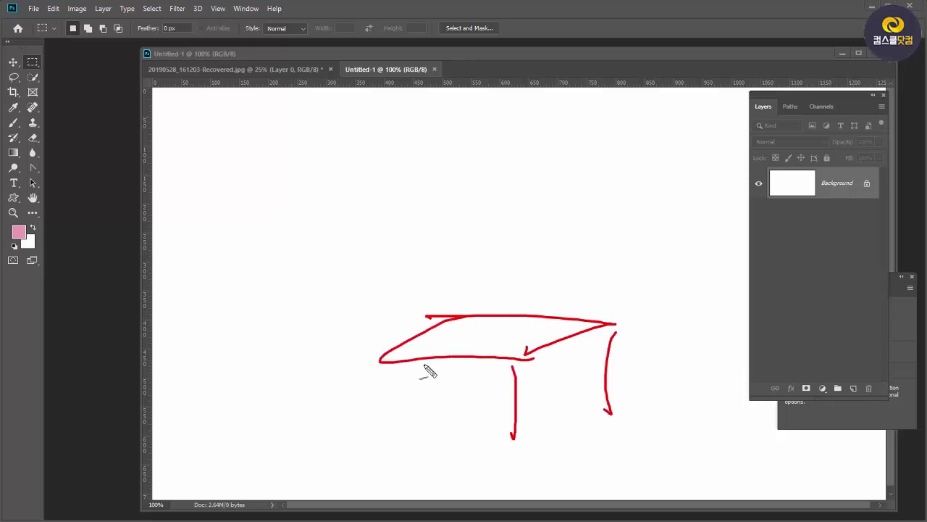
{"action": "left_click_drag", "start_coordinate": [406, 362], "coordinate": [395, 427]}
Add a sheet on the tabletop, an upward arrow to a second sheet above, and strokes crossing out the table, and clear the annotations
{"action": "mouse_move", "coordinate": [470, 324]}
{"action": "left_mouse_down"}
{"action": "mouse_move", "coordinate": [527, 338]}
{"action": "mouse_move", "coordinate": [505, 357]}
{"action": "mouse_move", "coordinate": [462, 353]}
{"action": "mouse_move", "coordinate": [513, 355]}
{"action": "mouse_move", "coordinate": [535, 292]}
{"action": "left_mouse_up"}
{"action": "left_click_drag", "start_coordinate": [488, 248], "coordinate": [552, 246]}
{"action": "left_click_drag", "start_coordinate": [551, 248], "coordinate": [518, 277]}
{"action": "mouse_move", "coordinate": [490, 249]}
{"action": "left_mouse_down"}
{"action": "mouse_move", "coordinate": [464, 283]}
{"action": "mouse_move", "coordinate": [536, 274]}
{"action": "left_mouse_up"}
{"action": "left_click_drag", "start_coordinate": [556, 313], "coordinate": [440, 376]}
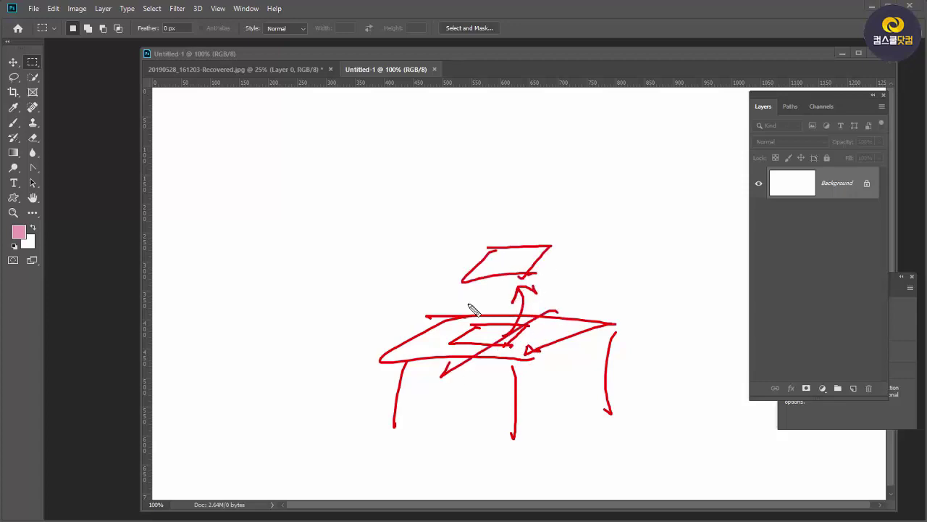
{"action": "left_click_drag", "start_coordinate": [470, 305], "coordinate": [590, 418]}
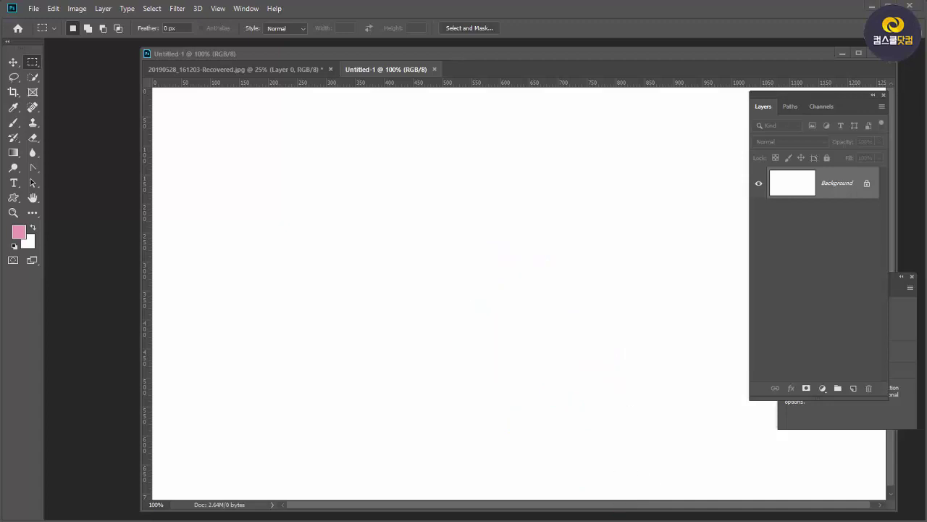
Draw a flat slanted sheet with the pen and, beside it, a letter B with an upward arrow and a check mark
{"action": "mouse_move", "coordinate": [413, 295]}
{"action": "left_mouse_down"}
{"action": "mouse_move", "coordinate": [501, 293]}
{"action": "mouse_move", "coordinate": [457, 327]}
{"action": "mouse_move", "coordinate": [423, 300]}
{"action": "mouse_move", "coordinate": [375, 340]}
{"action": "mouse_move", "coordinate": [459, 341]}
{"action": "left_mouse_up"}
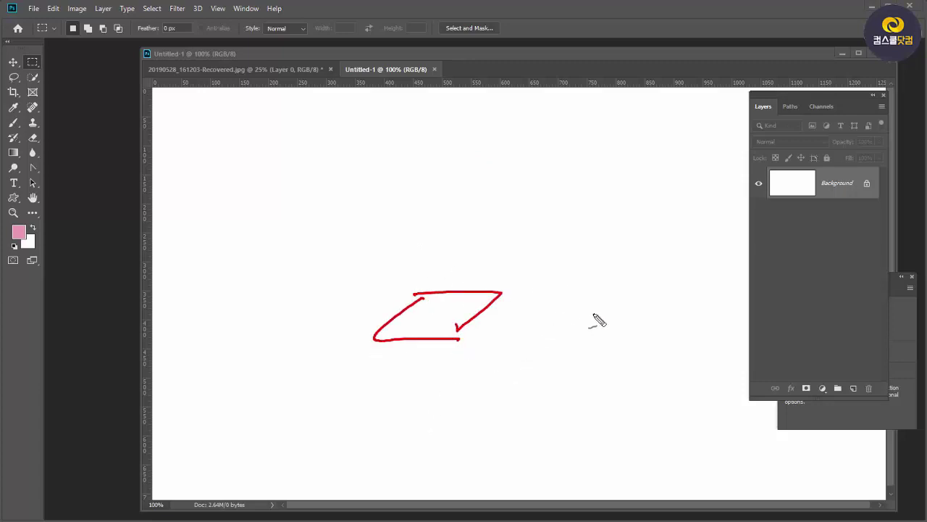
{"action": "mouse_move", "coordinate": [591, 369]}
{"action": "left_mouse_down"}
{"action": "mouse_move", "coordinate": [593, 387]}
{"action": "mouse_move", "coordinate": [581, 398]}
{"action": "left_mouse_up"}
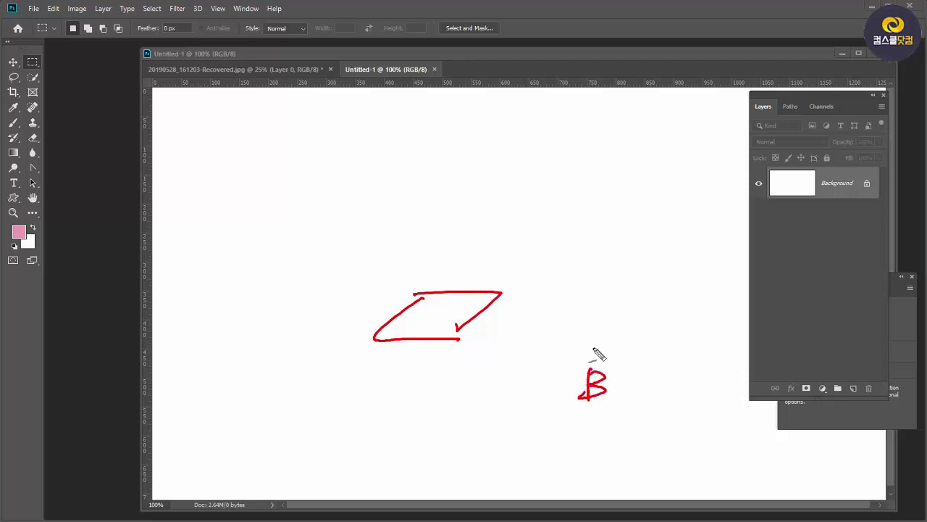
{"action": "mouse_move", "coordinate": [593, 349]}
{"action": "left_mouse_down"}
{"action": "mouse_move", "coordinate": [594, 305]}
{"action": "mouse_move", "coordinate": [626, 328]}
{"action": "left_mouse_up"}
{"action": "left_click_drag", "start_coordinate": [640, 365], "coordinate": [701, 330]}
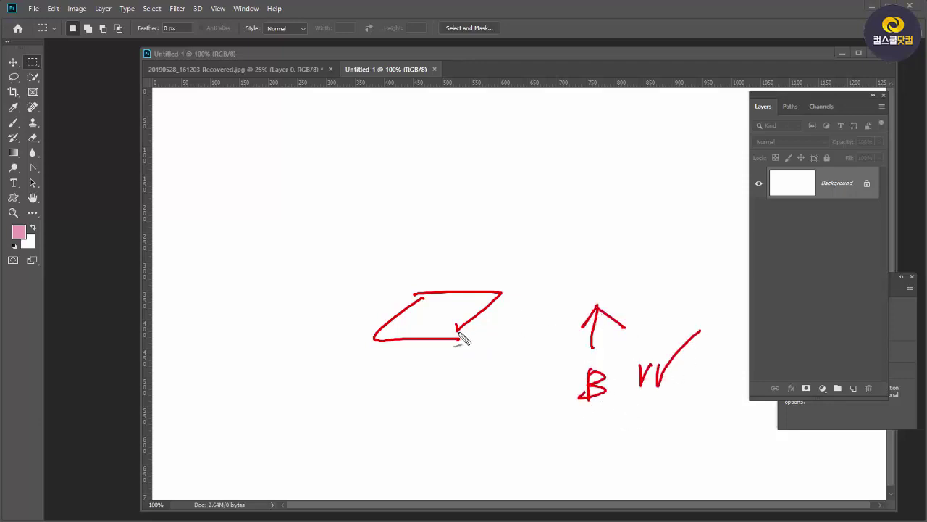
Draw two small flowers above the sheet, with an arrow pointing to each flower and to the sheet
{"action": "left_click_drag", "start_coordinate": [464, 240], "coordinate": [459, 258]}
{"action": "mouse_move", "coordinate": [413, 231]}
{"action": "left_mouse_down"}
{"action": "mouse_move", "coordinate": [435, 217]}
{"action": "mouse_move", "coordinate": [418, 234]}
{"action": "left_mouse_up"}
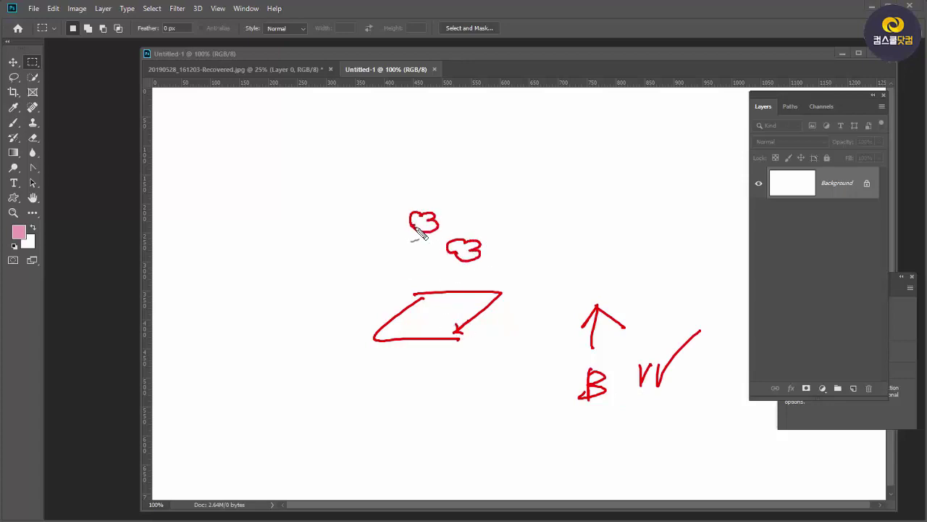
{"action": "mouse_move", "coordinate": [329, 250]}
{"action": "left_mouse_down"}
{"action": "mouse_move", "coordinate": [383, 258]}
{"action": "mouse_move", "coordinate": [397, 247]}
{"action": "left_mouse_up"}
{"action": "mouse_move", "coordinate": [302, 319]}
{"action": "left_mouse_down"}
{"action": "mouse_move", "coordinate": [352, 325]}
{"action": "mouse_move", "coordinate": [366, 316]}
{"action": "left_mouse_up"}
{"action": "mouse_move", "coordinate": [342, 207]}
{"action": "left_mouse_down"}
{"action": "mouse_move", "coordinate": [391, 215]}
{"action": "mouse_move", "coordinate": [348, 230]}
{"action": "left_mouse_up"}
Label the three arrows L0 for the sheet, L1 for the lower flower and L2 for the upper flower
{"action": "mouse_move", "coordinate": [204, 299]}
{"action": "left_mouse_down"}
{"action": "mouse_move", "coordinate": [230, 331]}
{"action": "mouse_move", "coordinate": [265, 322]}
{"action": "mouse_move", "coordinate": [255, 306]}
{"action": "left_mouse_up"}
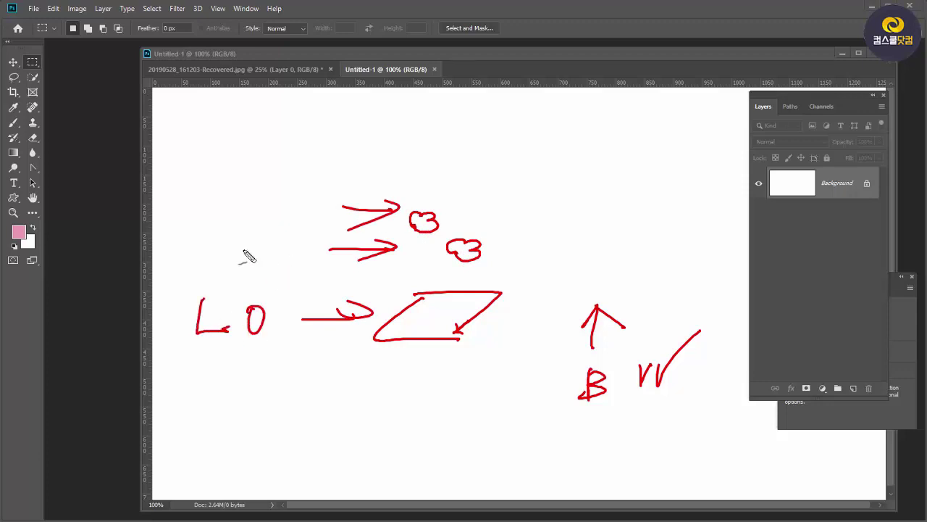
{"action": "left_click_drag", "start_coordinate": [242, 247], "coordinate": [274, 276]}
{"action": "left_click_drag", "start_coordinate": [265, 193], "coordinate": [286, 209]}
{"action": "left_click_drag", "start_coordinate": [289, 197], "coordinate": [314, 204]}
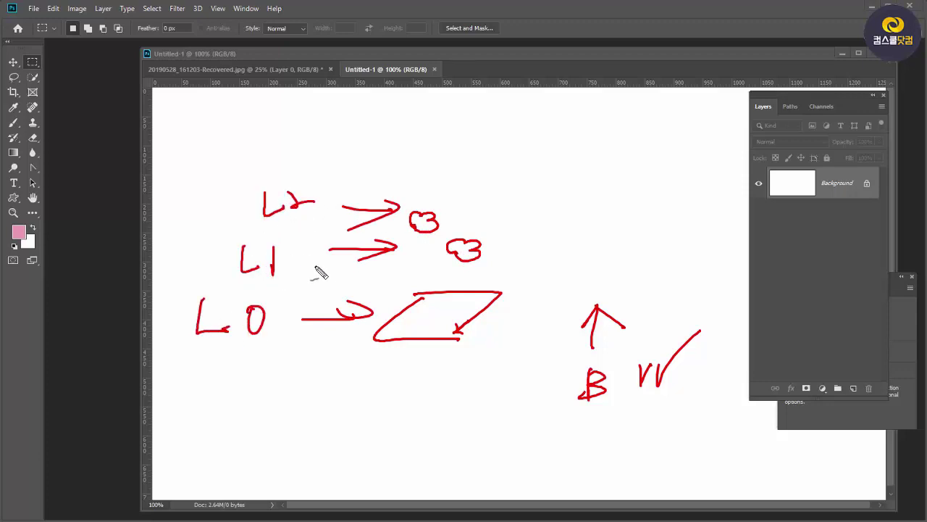
Circle the sheet and flowers as one stack, add emphasis strokes, and clear all annotations
{"action": "mouse_move", "coordinate": [491, 378]}
{"action": "left_mouse_down"}
{"action": "mouse_move", "coordinate": [439, 391]}
{"action": "mouse_move", "coordinate": [418, 179]}
{"action": "mouse_move", "coordinate": [531, 368]}
{"action": "mouse_move", "coordinate": [471, 406]}
{"action": "left_mouse_up"}
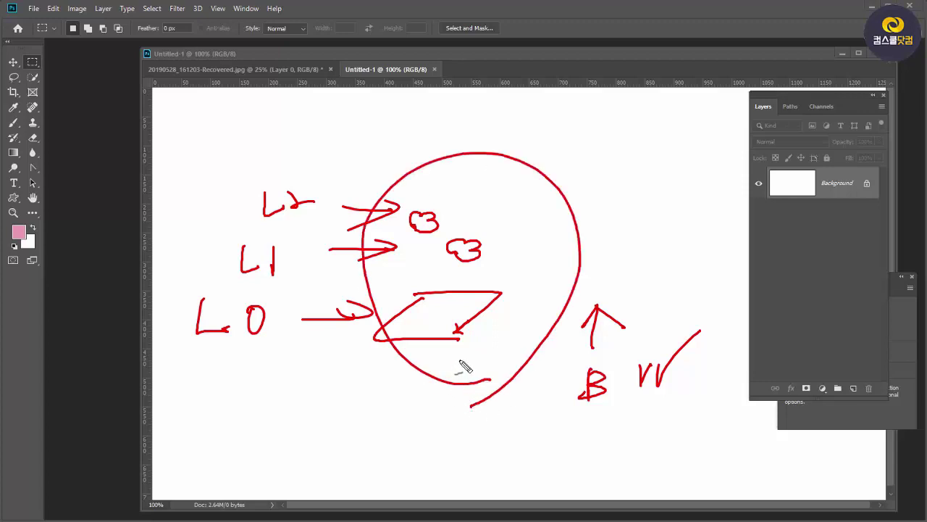
{"action": "left_click_drag", "start_coordinate": [547, 272], "coordinate": [498, 336]}
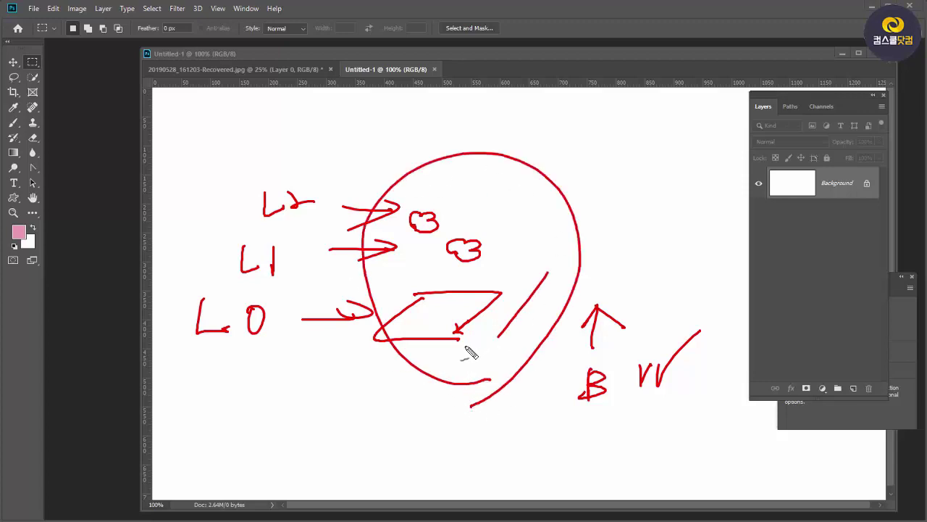
{"action": "left_click_drag", "start_coordinate": [430, 139], "coordinate": [434, 144]}
{"action": "key", "text": "Escape"}
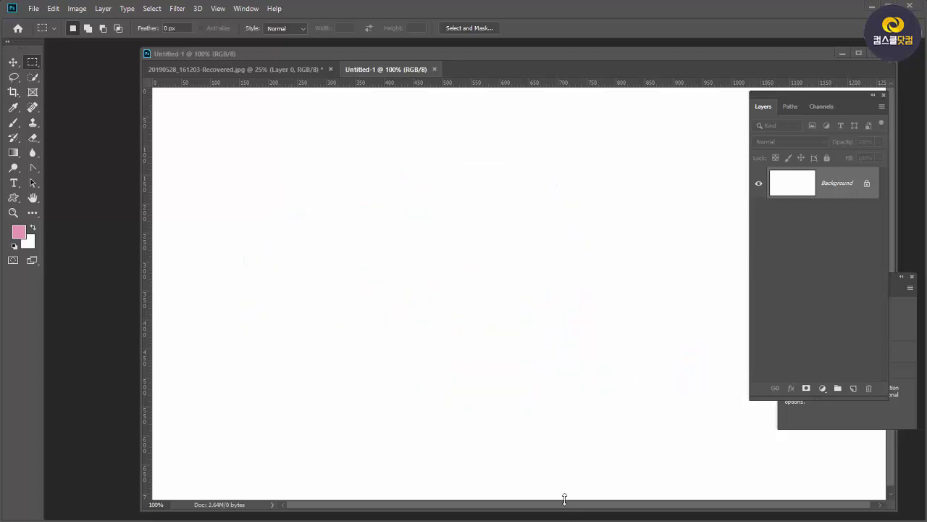
Return to the 20190528_161203-Recovered.jpg document and revert it to its saved state
{"action": "left_click", "coordinate": [257, 70]}
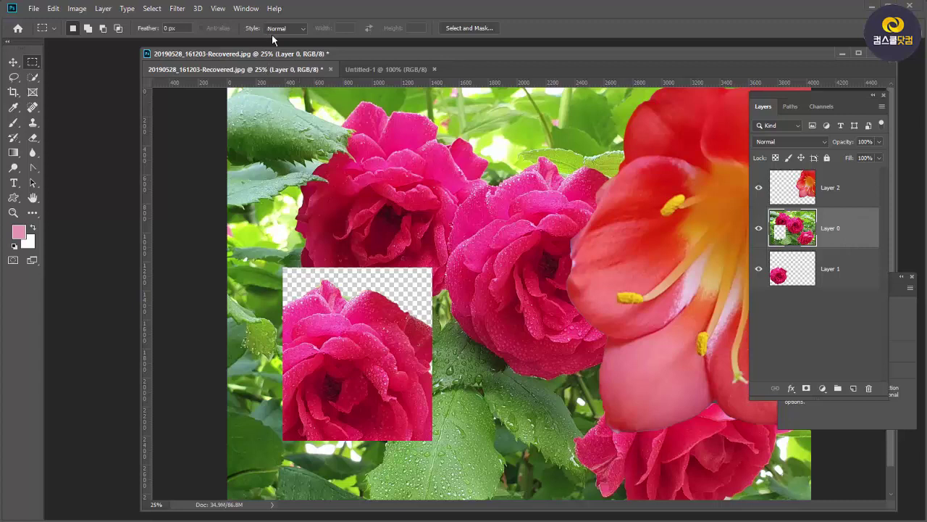
{"action": "key", "text": "F12"}
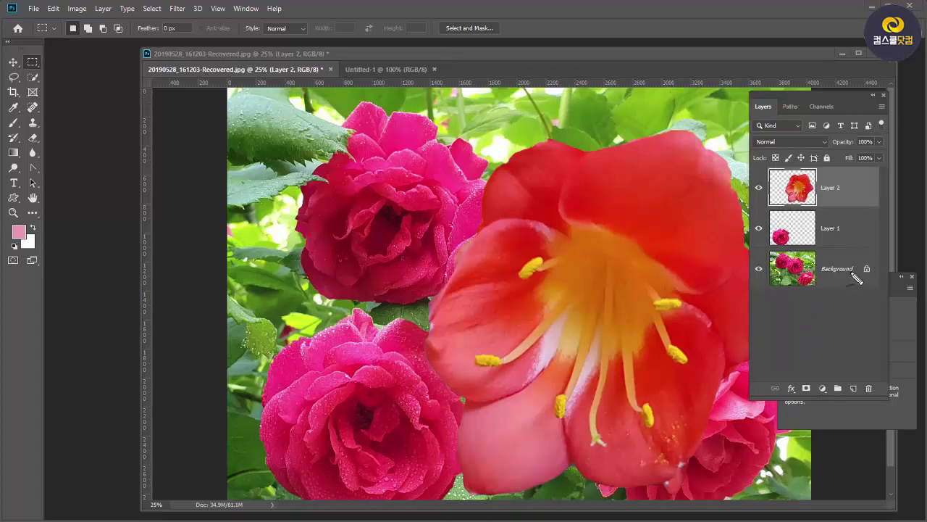
Mark the Background layer's lock and underline its name with the annotation pen, and clear the marks
{"action": "mouse_move", "coordinate": [868, 277]}
{"action": "left_mouse_down"}
{"action": "mouse_move", "coordinate": [869, 253]}
{"action": "mouse_move", "coordinate": [894, 253]}
{"action": "mouse_move", "coordinate": [902, 271]}
{"action": "mouse_move", "coordinate": [872, 283]}
{"action": "left_mouse_up"}
{"action": "left_click_drag", "start_coordinate": [818, 277], "coordinate": [859, 280]}
{"action": "key", "text": "Escape"}
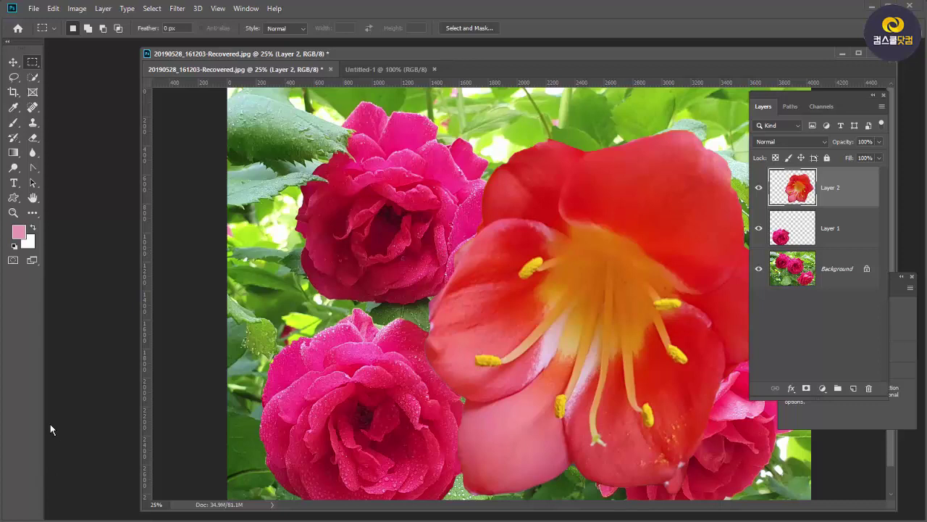
Move the red flower on Layer 2 over the roses to about X 2364 px, Y 1447 px using the Move tool
{"action": "left_click", "coordinate": [14, 62]}
{"action": "left_click_drag", "start_coordinate": [614, 297], "coordinate": [614, 255]}
{"action": "left_click_drag", "start_coordinate": [572, 207], "coordinate": [543, 231]}
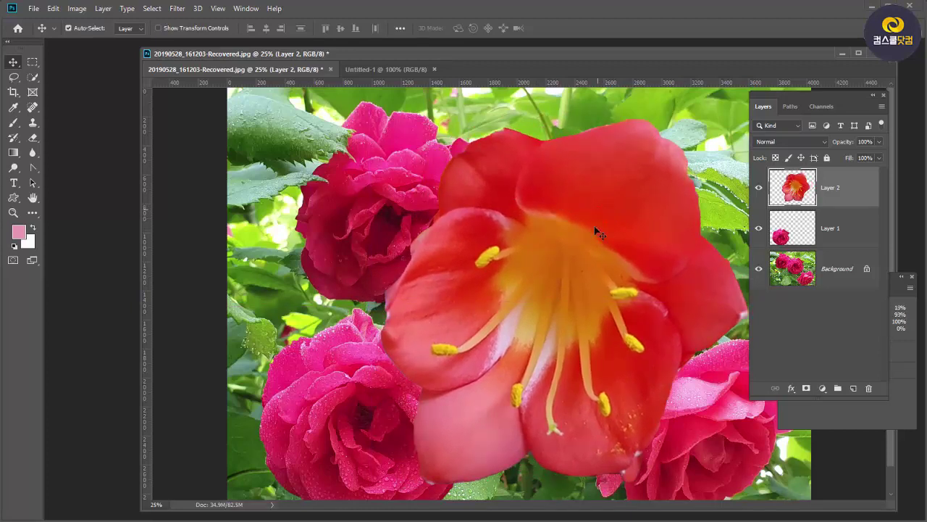
{"action": "left_click_drag", "start_coordinate": [607, 209], "coordinate": [583, 245]}
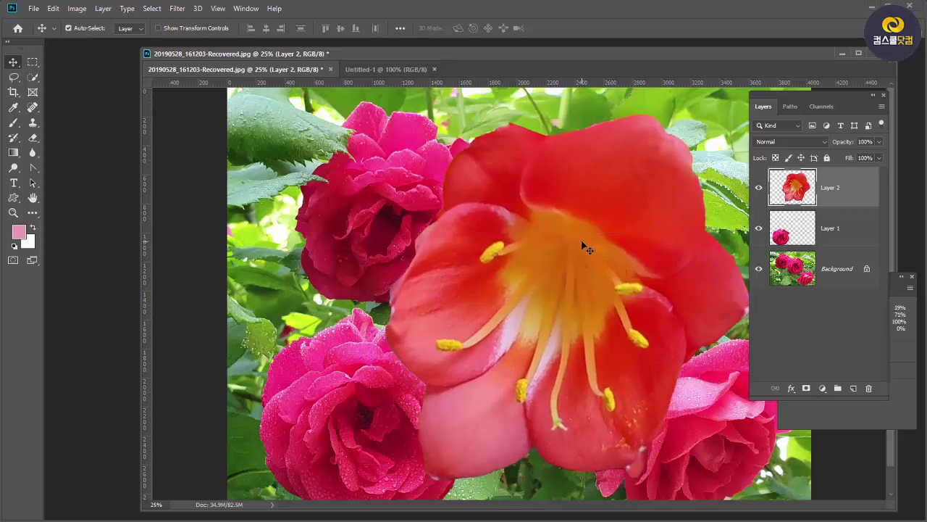
Try to free-transform the red flower, moving it toward the photo's left and scaling it proportionally to about 85.29%
{"action": "key", "text": "ctrl"}
{"action": "key", "text": "ctrl+t"}
{"action": "left_click_drag", "start_coordinate": [628, 234], "coordinate": [544, 198]}
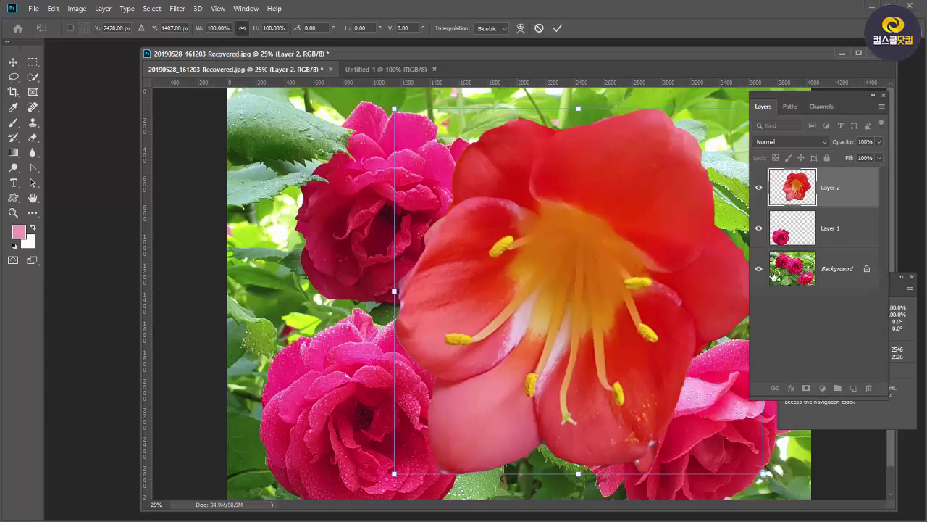
{"action": "left_click_drag", "start_coordinate": [603, 229], "coordinate": [515, 228]}
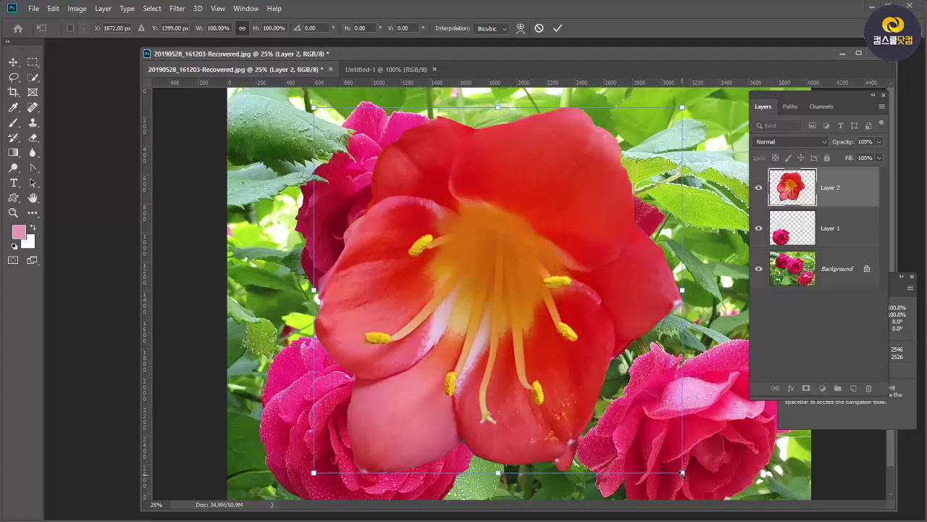
{"action": "left_click_drag", "start_coordinate": [681, 473], "coordinate": [585, 459]}
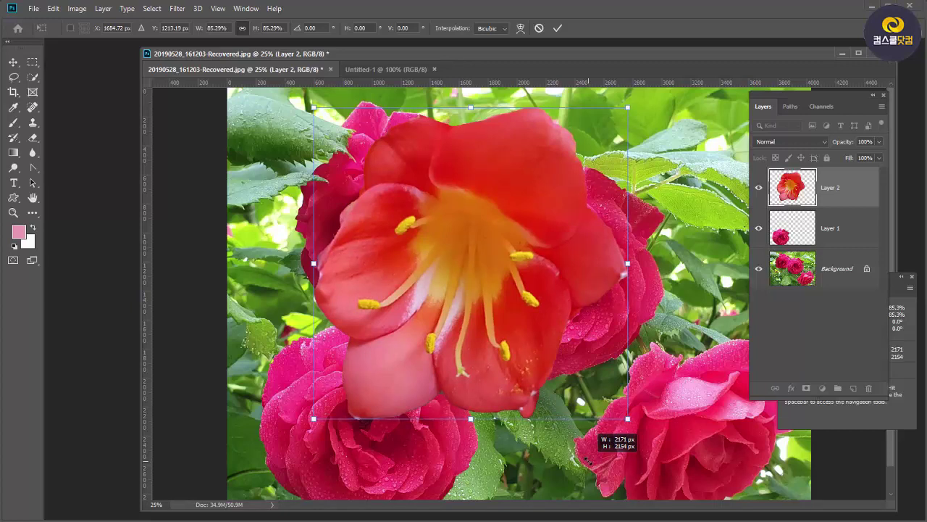
{"action": "left_click_drag", "start_coordinate": [587, 460], "coordinate": [586, 461]}
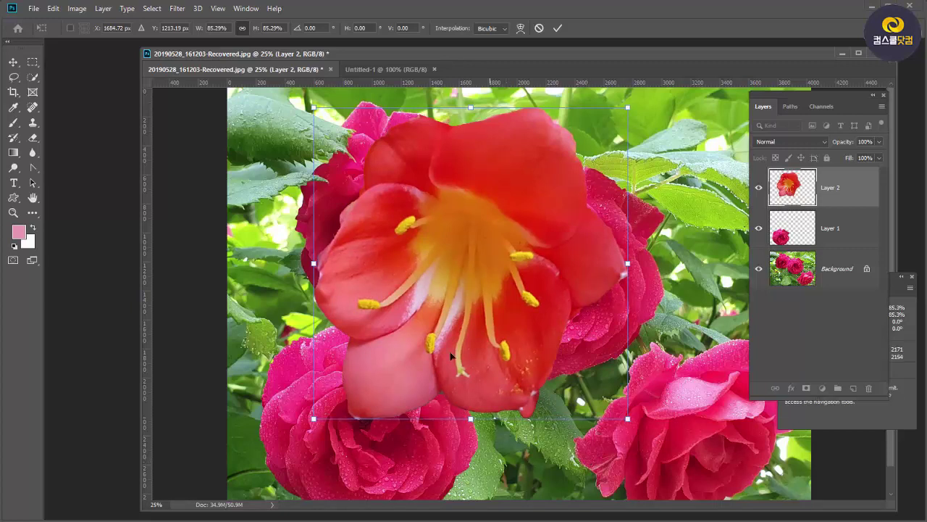
Open the Untitled-1 document, draw a square marquee selection of about 216 by 216 px, and deselect
{"action": "left_click", "coordinate": [373, 69]}
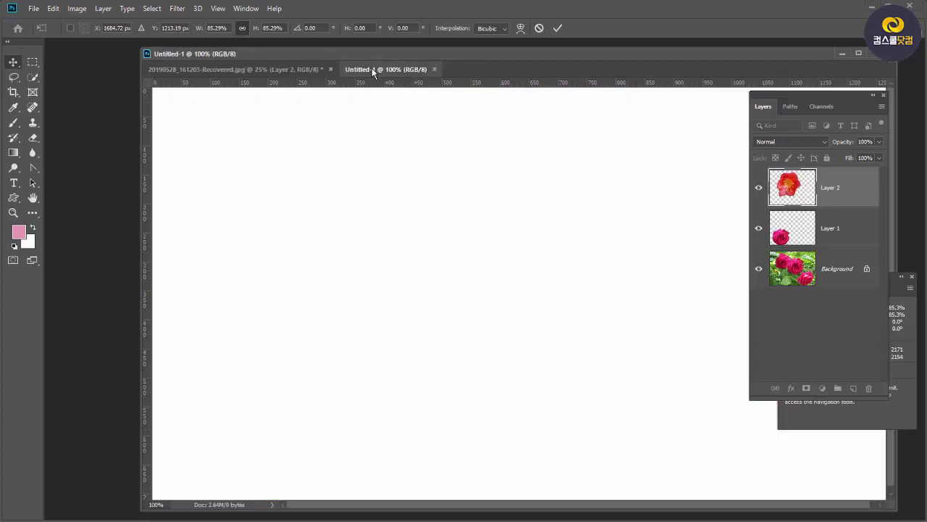
{"action": "left_click", "coordinate": [32, 62]}
{"action": "left_click_drag", "start_coordinate": [241, 136], "coordinate": [364, 297]}
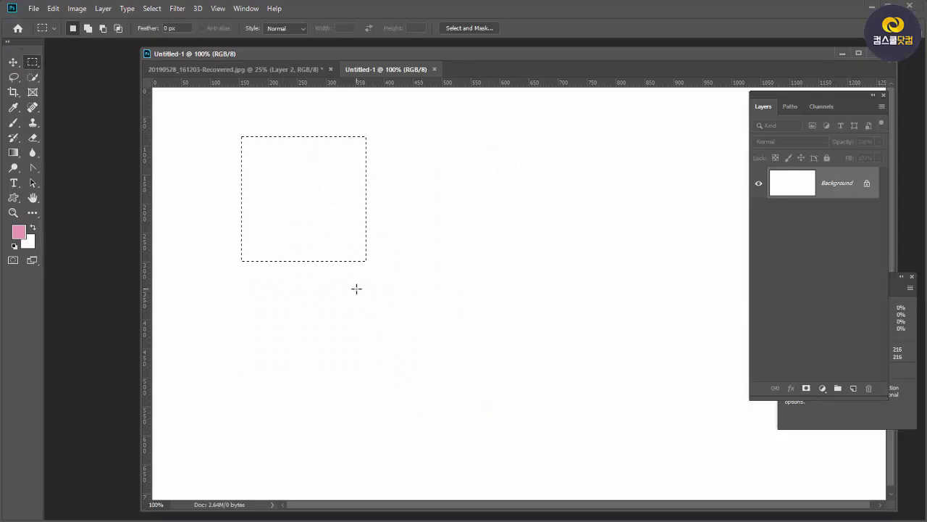
{"action": "left_click", "coordinate": [251, 160]}
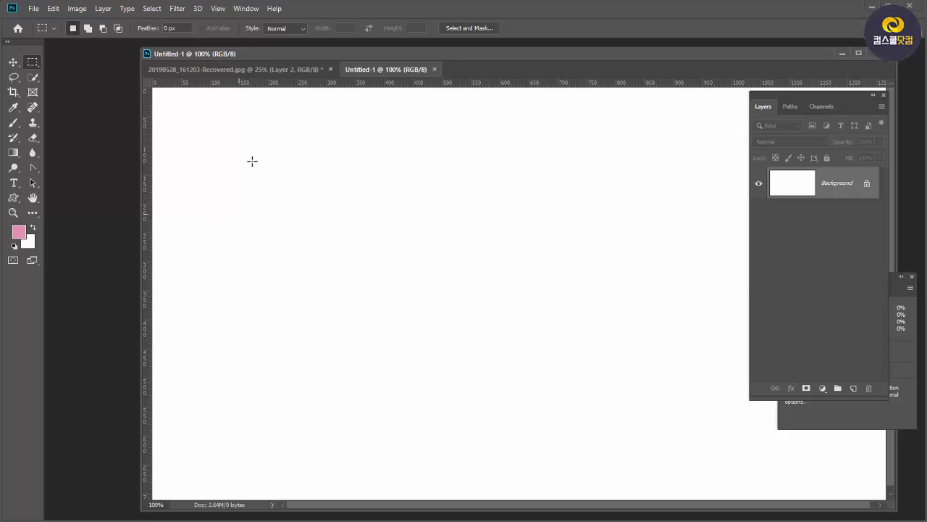
Return to the rose photo and free-transform the red flower on Layer 2, scaling it proportionally to about 44.16%
{"action": "left_click", "coordinate": [245, 73]}
{"action": "left_click", "coordinate": [13, 62]}
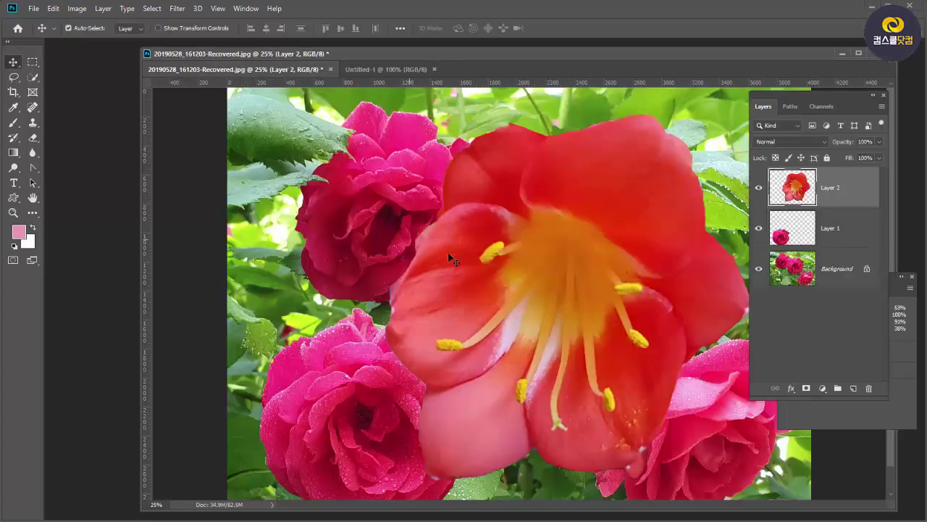
{"action": "key", "text": "ctrl+t"}
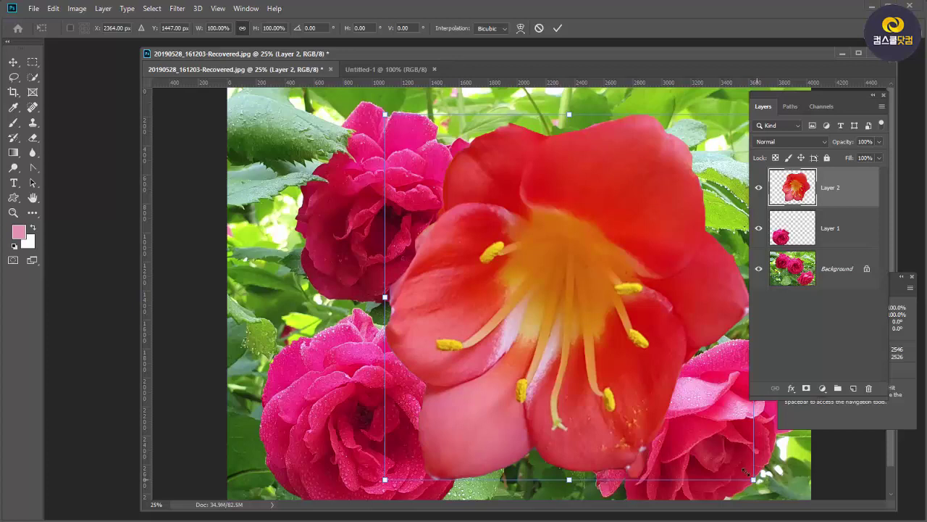
{"action": "left_click_drag", "start_coordinate": [746, 472], "coordinate": [478, 341]}
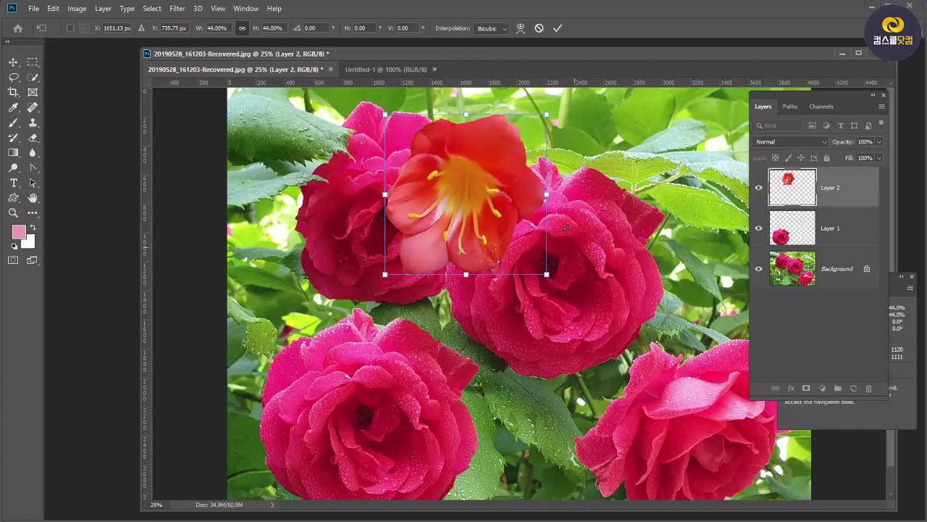
{"action": "left_click_drag", "start_coordinate": [549, 195], "coordinate": [550, 194]}
Rotate the red flower to about -18.32°, turn it back to about -0.28°, and apply the transform
{"action": "left_click_drag", "start_coordinate": [558, 193], "coordinate": [555, 162]}
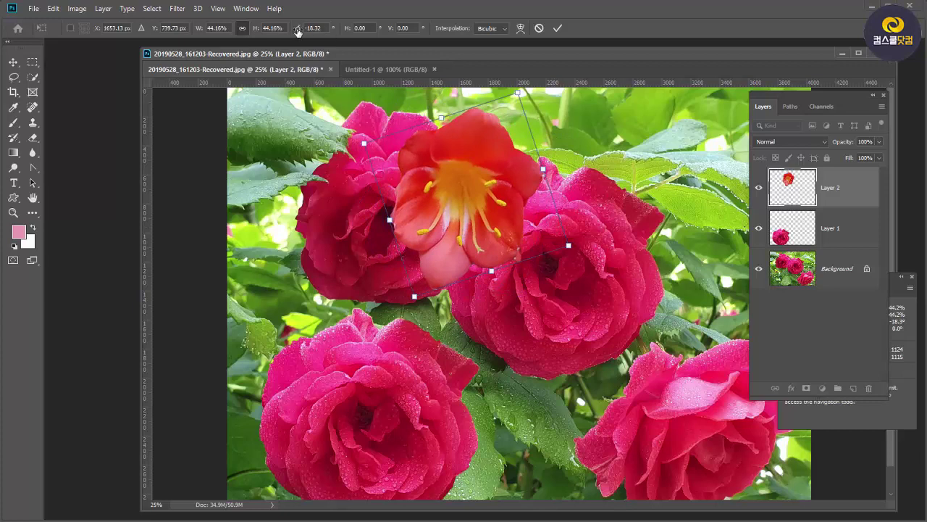
{"action": "left_click_drag", "start_coordinate": [561, 157], "coordinate": [571, 186]}
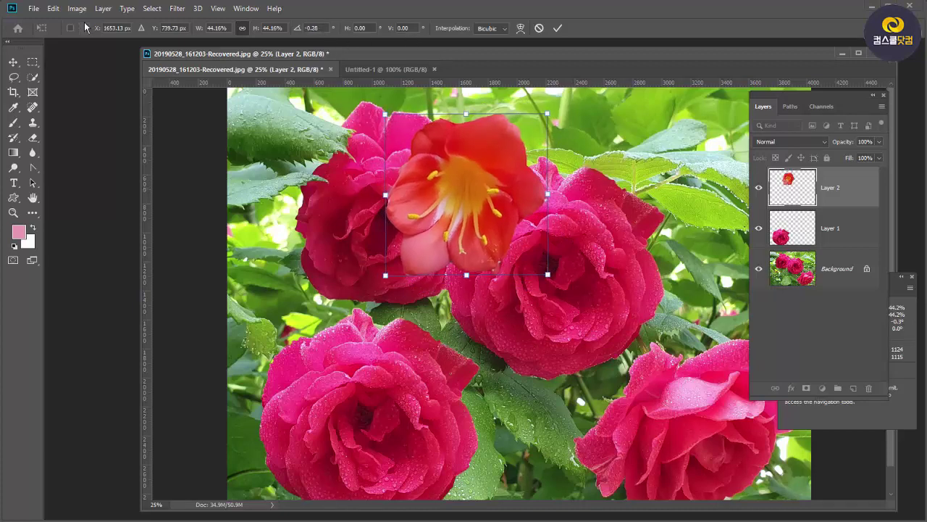
{"action": "key", "text": "Return"}
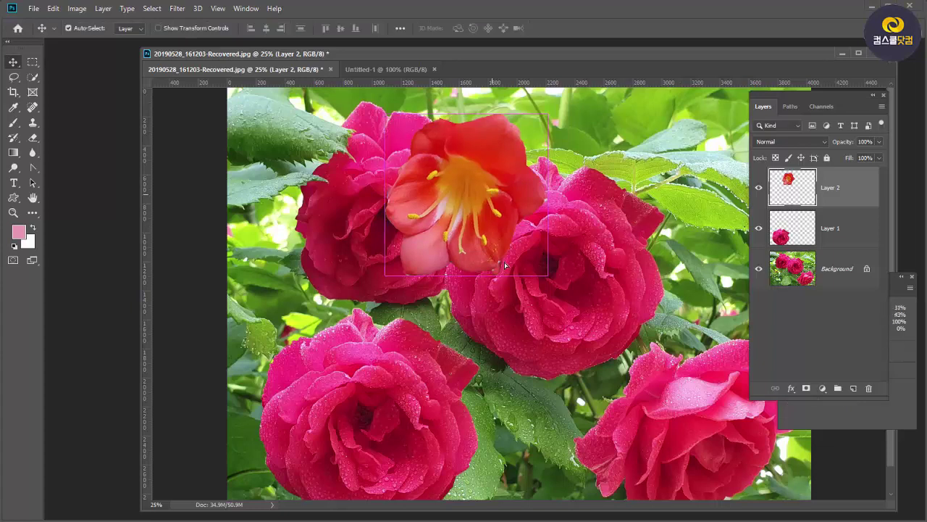
Move the red flower down between the two upper roses and try to rotate it with Free Transform
{"action": "left_click_drag", "start_coordinate": [499, 193], "coordinate": [510, 275]}
{"action": "key", "text": "ctrl+t"}
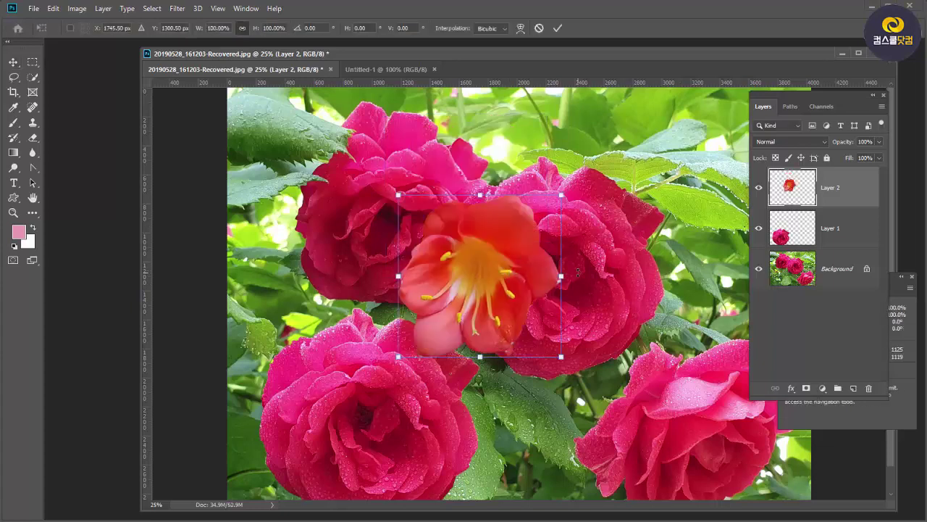
{"action": "left_click_drag", "start_coordinate": [580, 263], "coordinate": [608, 276]}
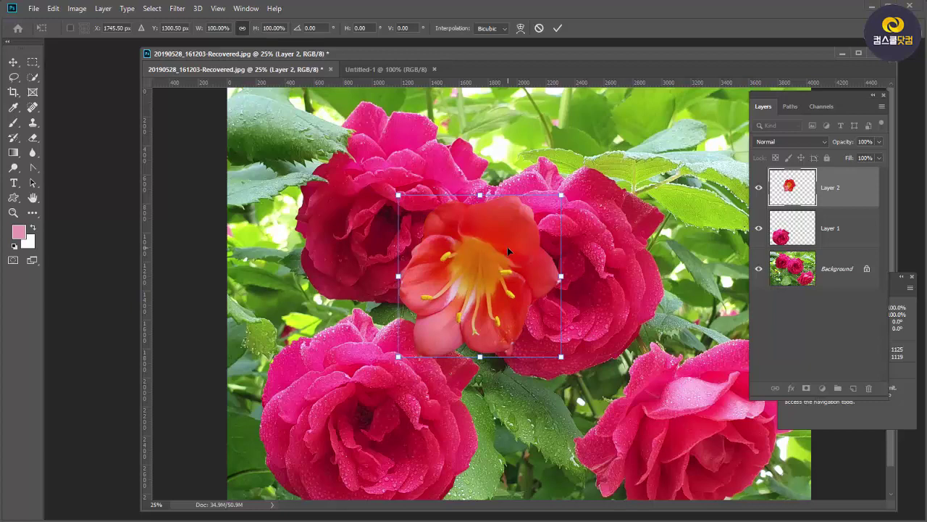
{"action": "key", "text": "Return"}
Shift the red flower over the upper-left rose, enter and leave Free Transform, and place it at the lower right of the middle rose
{"action": "left_click_drag", "start_coordinate": [501, 300], "coordinate": [478, 305]}
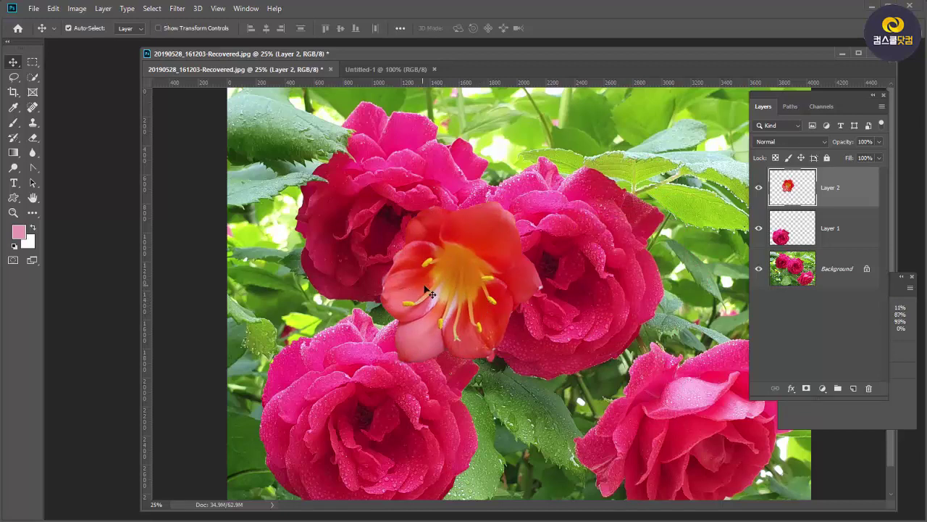
{"action": "left_click_drag", "start_coordinate": [429, 292], "coordinate": [390, 258]}
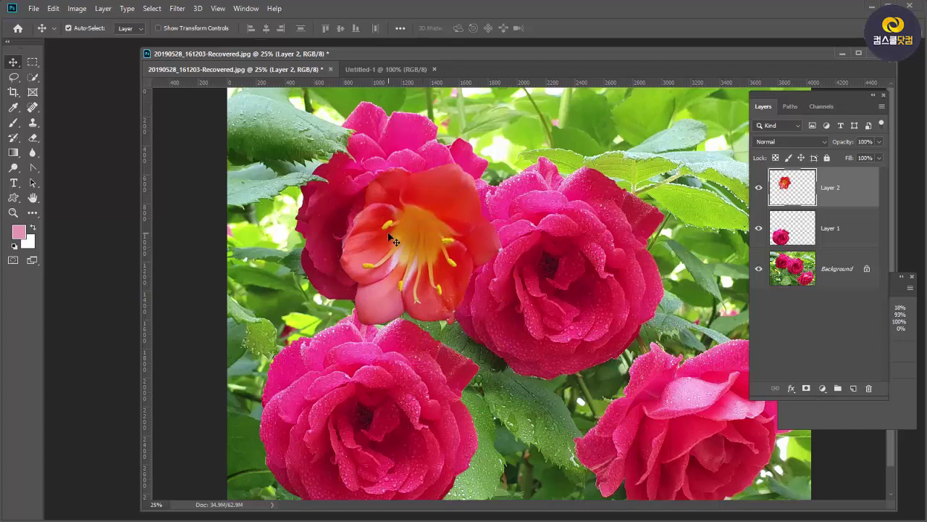
{"action": "key", "text": "ctrl+t"}
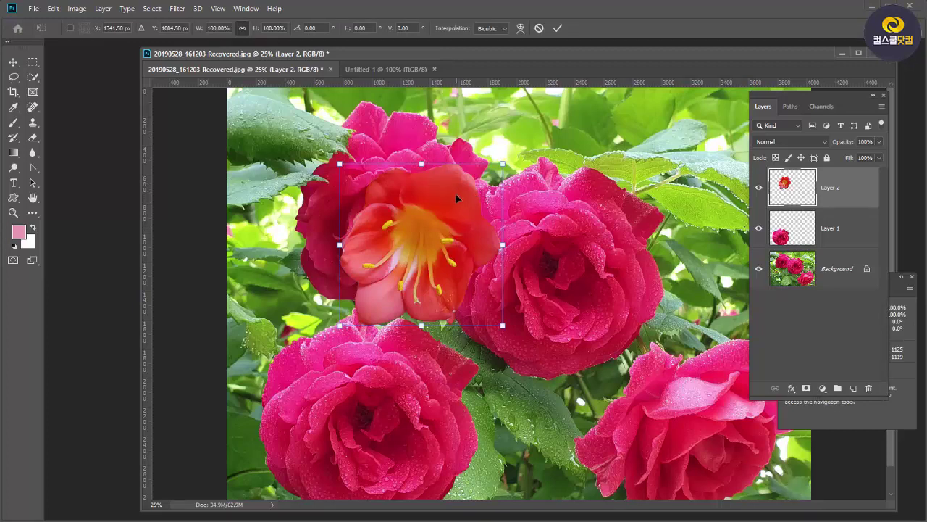
{"action": "key", "text": "Return"}
{"action": "left_click_drag", "start_coordinate": [446, 205], "coordinate": [612, 280]}
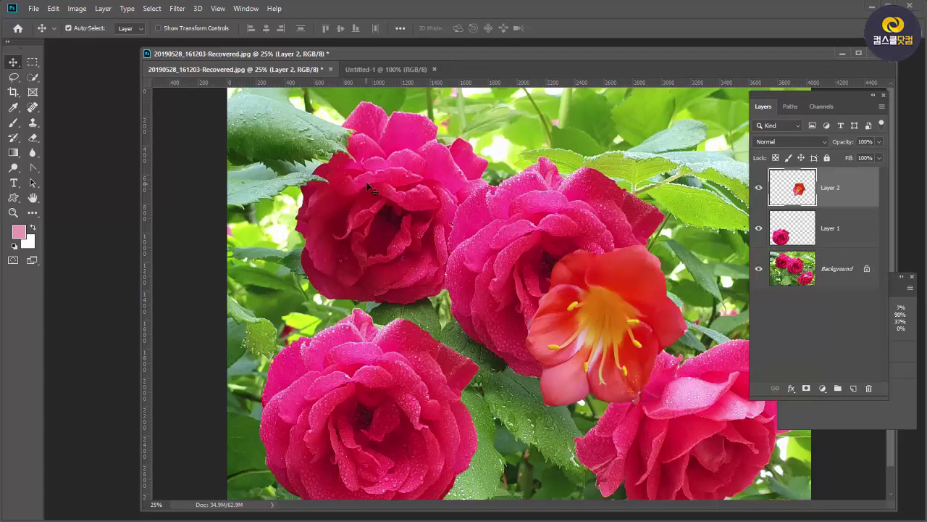
Reposition the document window farther left, and turn the rulers off and on again
{"action": "left_click_drag", "start_coordinate": [386, 52], "coordinate": [325, 50]}
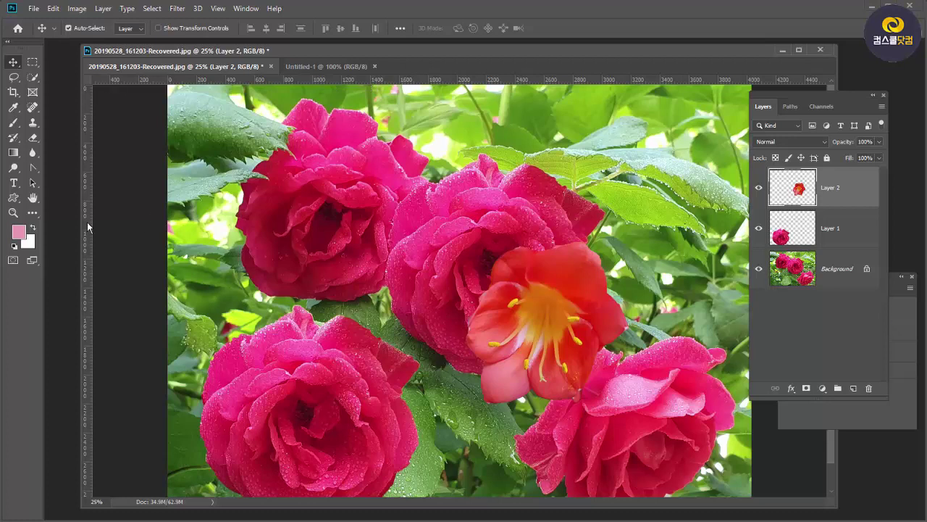
{"action": "left_click", "coordinate": [217, 9]}
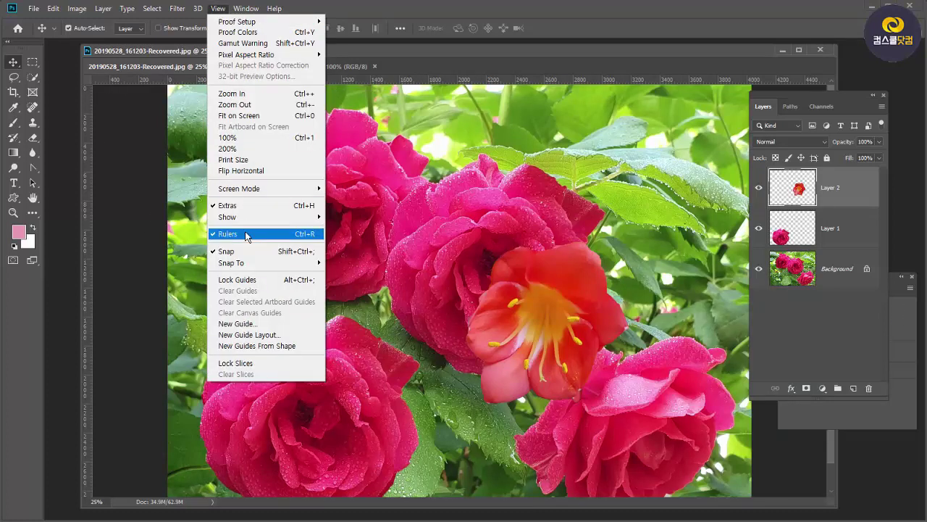
{"action": "left_click", "coordinate": [247, 234]}
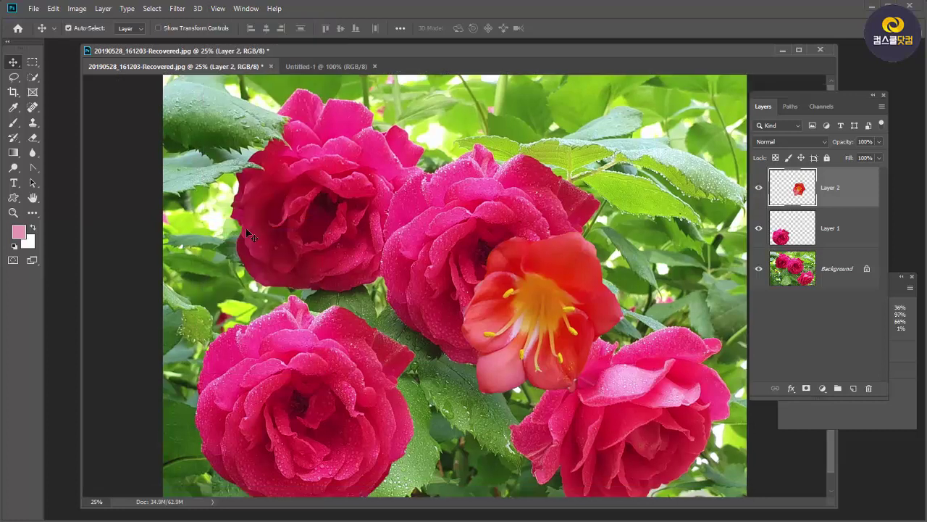
{"action": "left_click", "coordinate": [216, 9]}
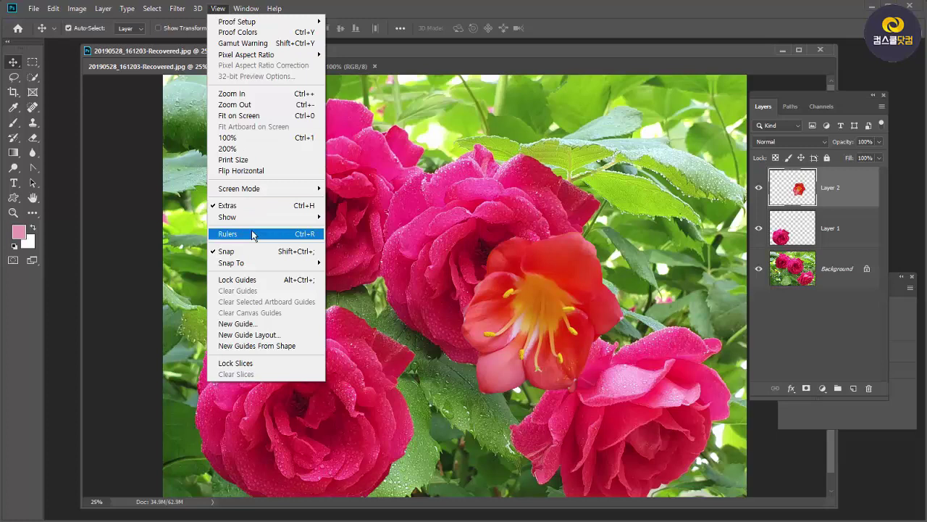
{"action": "left_click", "coordinate": [252, 232]}
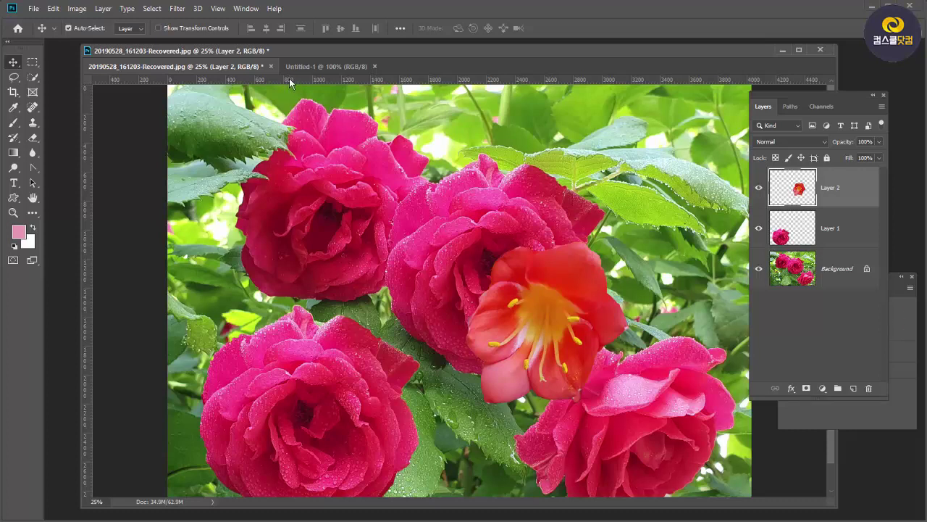
Place a horizontal guide across the upper roses and a vertical guide along the outer edge of the upper-left rose
{"action": "left_click_drag", "start_coordinate": [289, 78], "coordinate": [293, 248]}
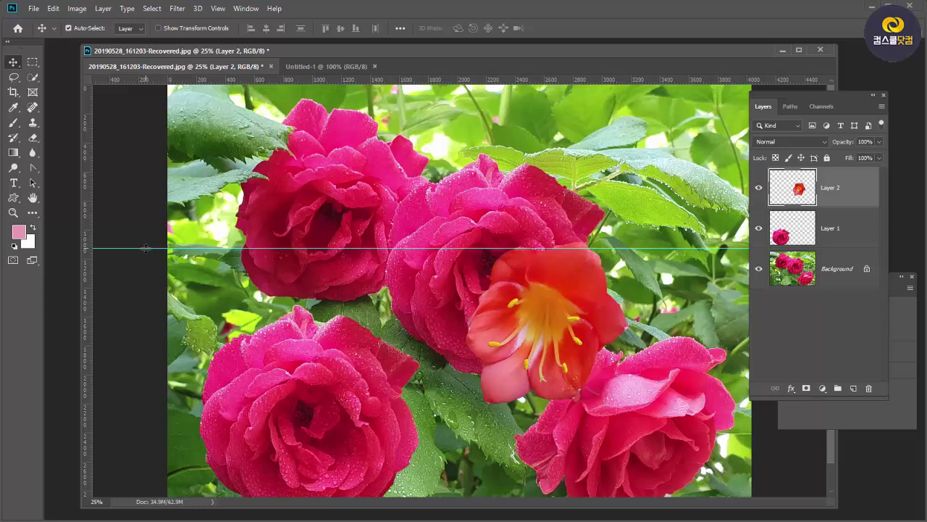
{"action": "left_click_drag", "start_coordinate": [145, 247], "coordinate": [149, 179]}
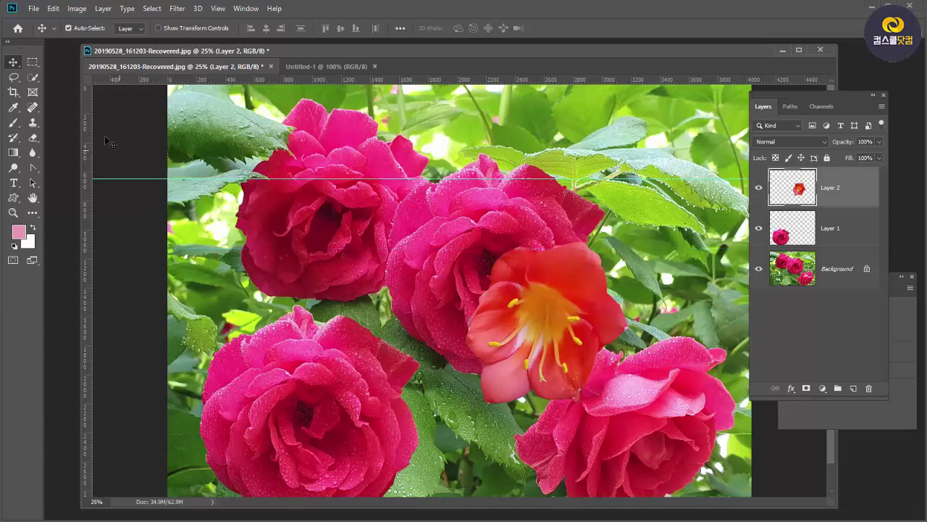
{"action": "left_click_drag", "start_coordinate": [86, 128], "coordinate": [232, 144]}
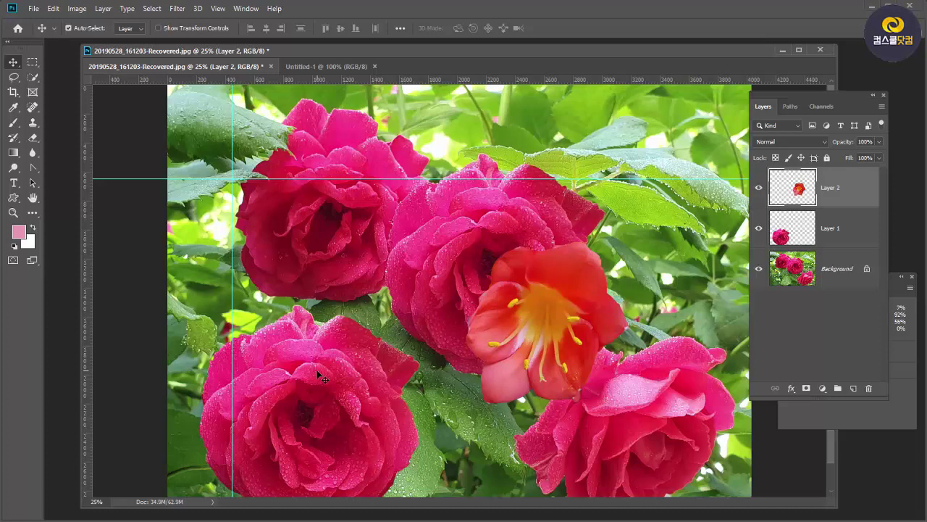
Move the rose on Layer 1 until it snaps to the vertical and horizontal guides, keeping Snap enabled
{"action": "left_click_drag", "start_coordinate": [317, 370], "coordinate": [350, 374]}
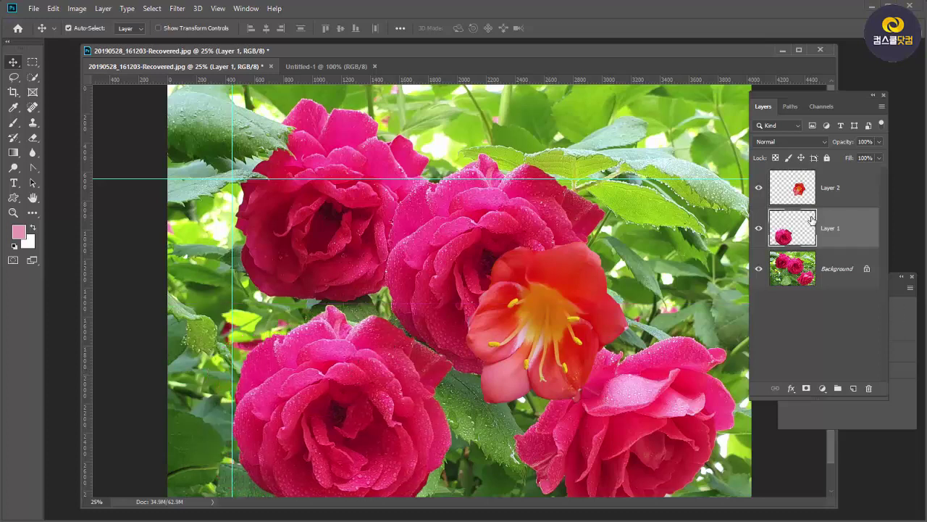
{"action": "left_click_drag", "start_coordinate": [362, 420], "coordinate": [362, 295]}
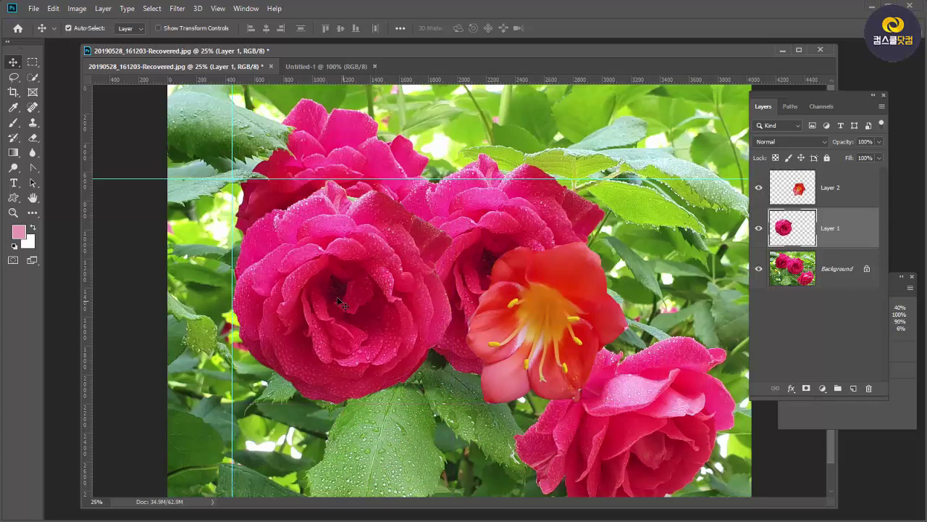
{"action": "left_click", "coordinate": [218, 9]}
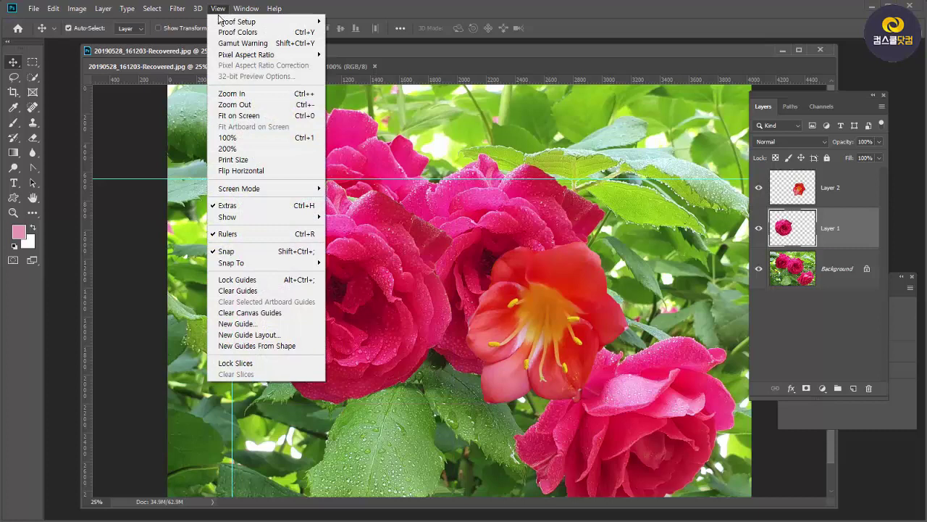
{"action": "left_click", "coordinate": [265, 256]}
{"action": "mouse_move", "coordinate": [333, 290]}
{"action": "left_mouse_down"}
{"action": "mouse_move", "coordinate": [356, 300]}
{"action": "mouse_move", "coordinate": [329, 287]}
{"action": "mouse_move", "coordinate": [330, 277]}
{"action": "mouse_move", "coordinate": [329, 287]}
{"action": "left_mouse_up"}
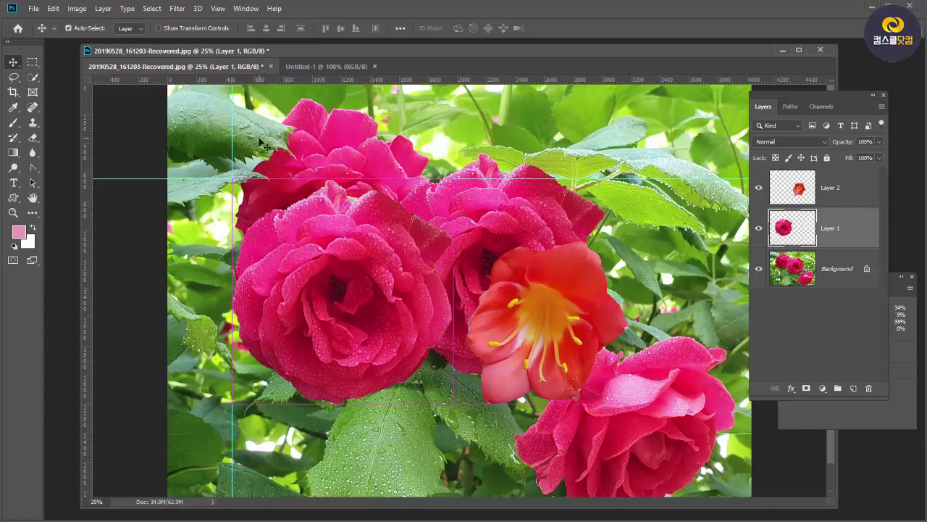
Check the Snap setting and test how the Layer 1 rose sticks to the guides
{"action": "left_click", "coordinate": [218, 8]}
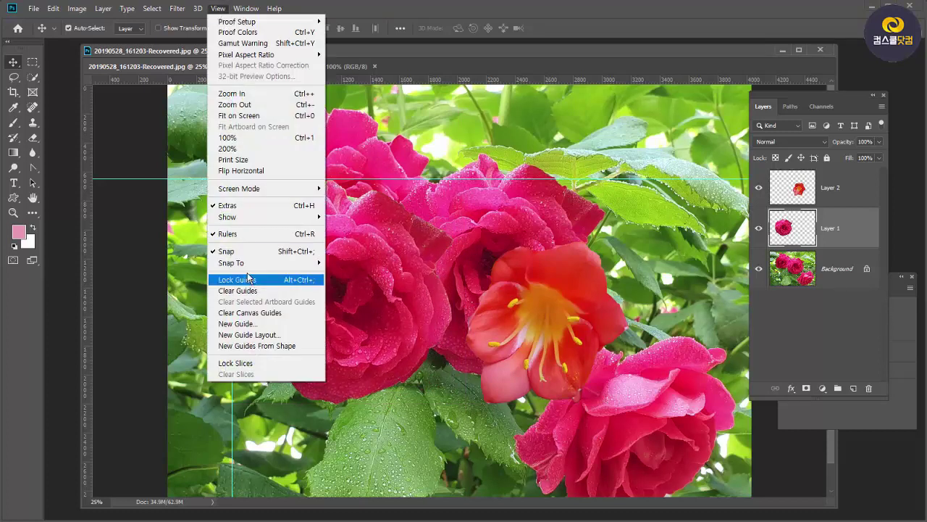
{"action": "mouse_move", "coordinate": [242, 265]}
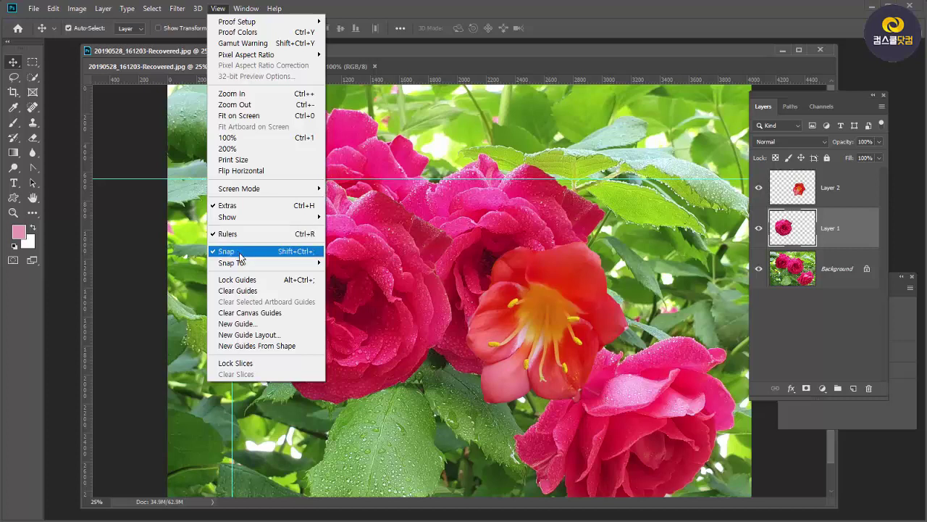
{"action": "left_click", "coordinate": [425, 45]}
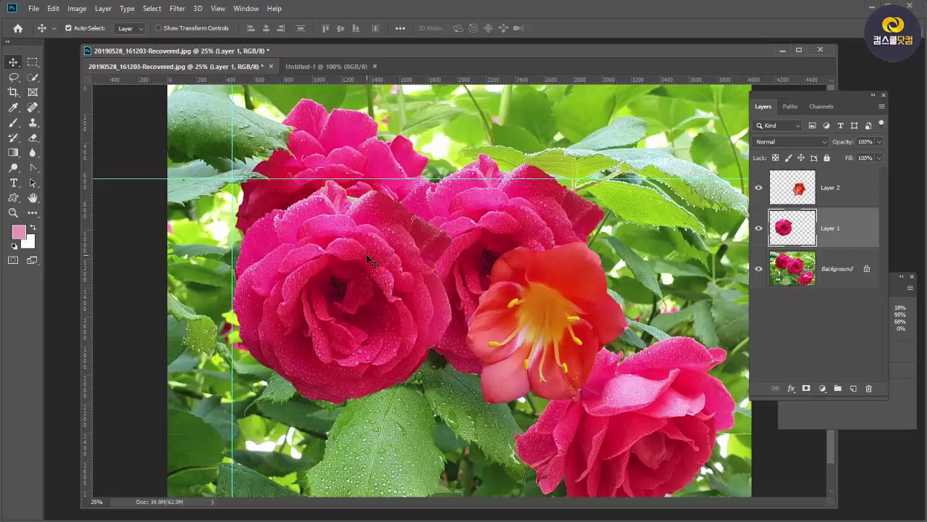
{"action": "mouse_move", "coordinate": [368, 258]}
{"action": "left_mouse_down"}
{"action": "mouse_move", "coordinate": [400, 261]}
{"action": "mouse_move", "coordinate": [384, 305]}
{"action": "mouse_move", "coordinate": [367, 255]}
{"action": "left_mouse_up"}
Snap the red flower to the guides' intersection and enlarge it proportionally with Free Transform to about 1692 by 1683 px
{"action": "left_click_drag", "start_coordinate": [567, 313], "coordinate": [608, 299]}
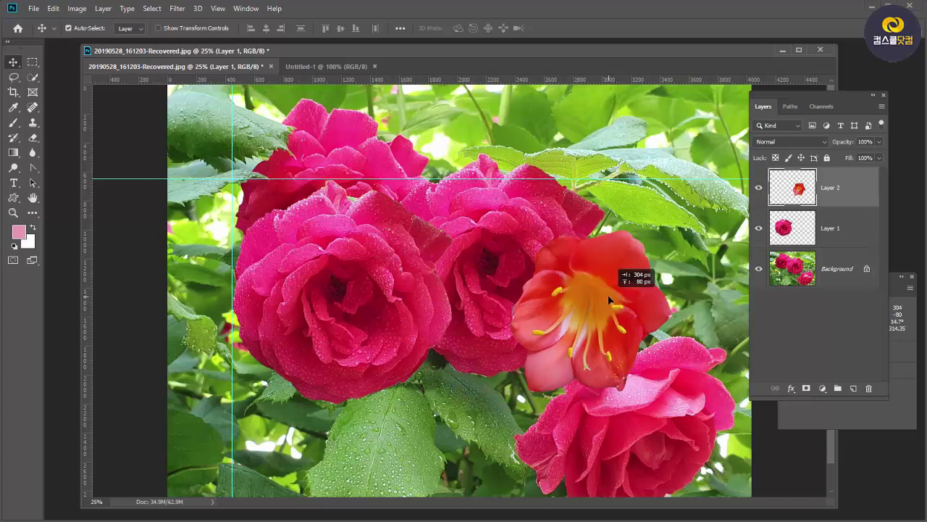
{"action": "left_click_drag", "start_coordinate": [609, 299], "coordinate": [328, 241]}
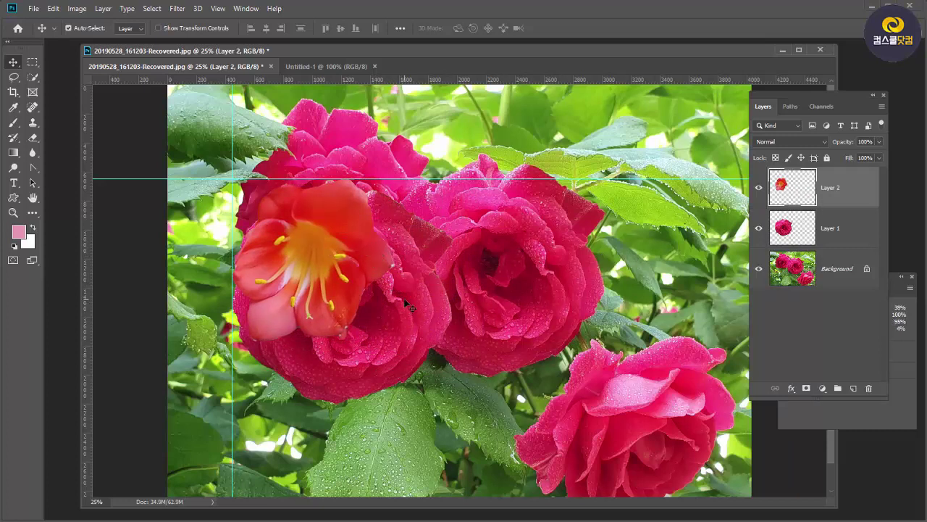
{"action": "key", "text": "ctrl"}
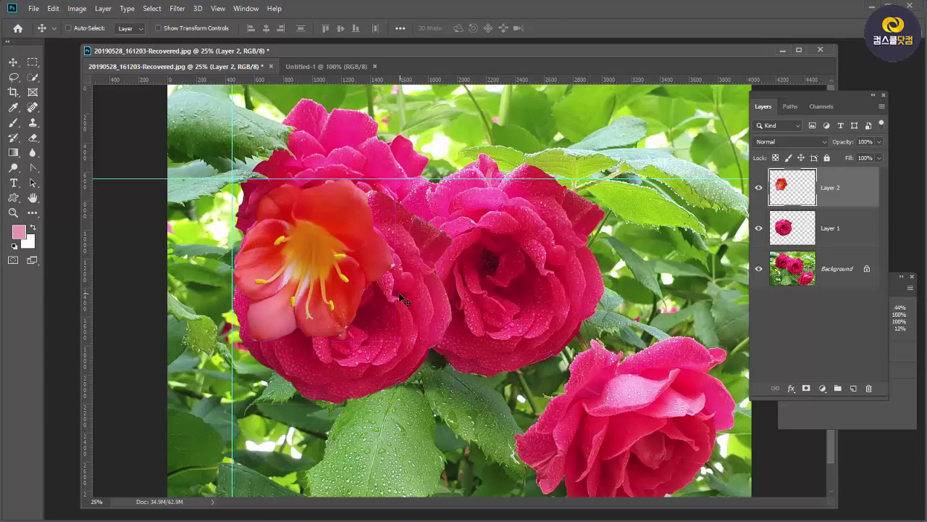
{"action": "key", "text": "ctrl+t"}
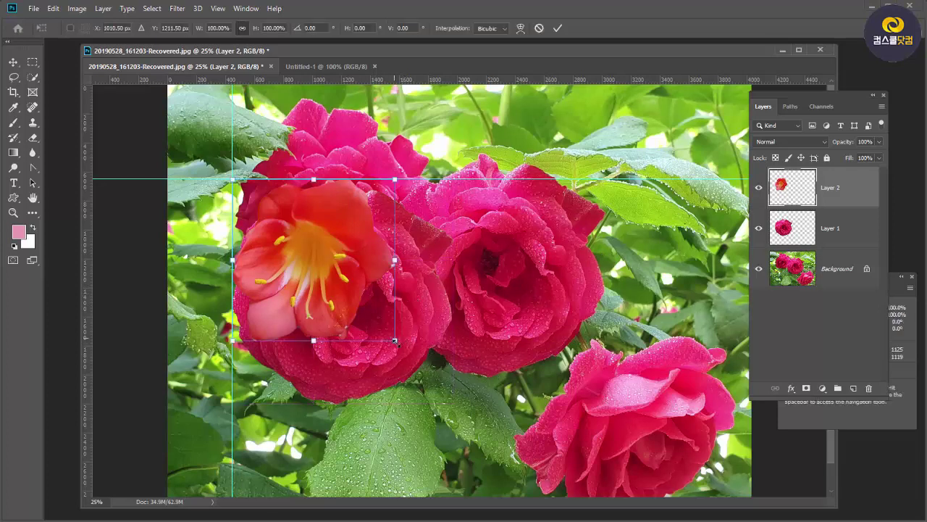
{"action": "left_click_drag", "start_coordinate": [395, 341], "coordinate": [474, 418]}
{"action": "key", "text": "Return"}
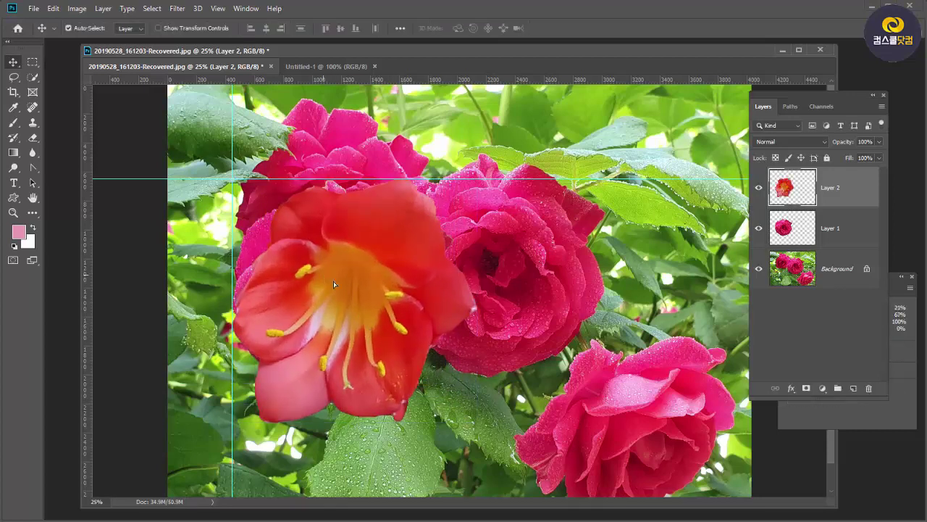
Move the red flower to the photo's lower right and add guides along the Layer 1 rose's right and bottom edges
{"action": "left_click_drag", "start_coordinate": [333, 284], "coordinate": [637, 388]}
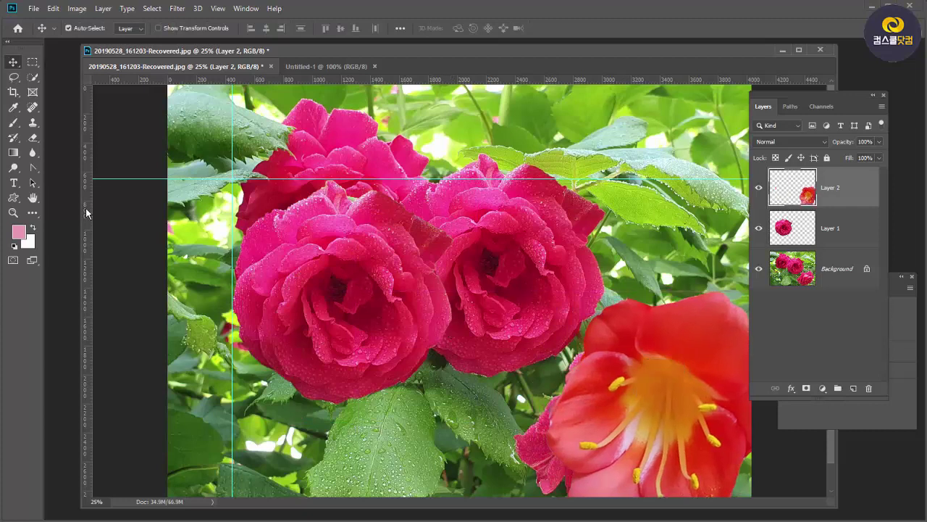
{"action": "left_click_drag", "start_coordinate": [86, 212], "coordinate": [453, 251]}
{"action": "left_click_drag", "start_coordinate": [404, 80], "coordinate": [454, 404]}
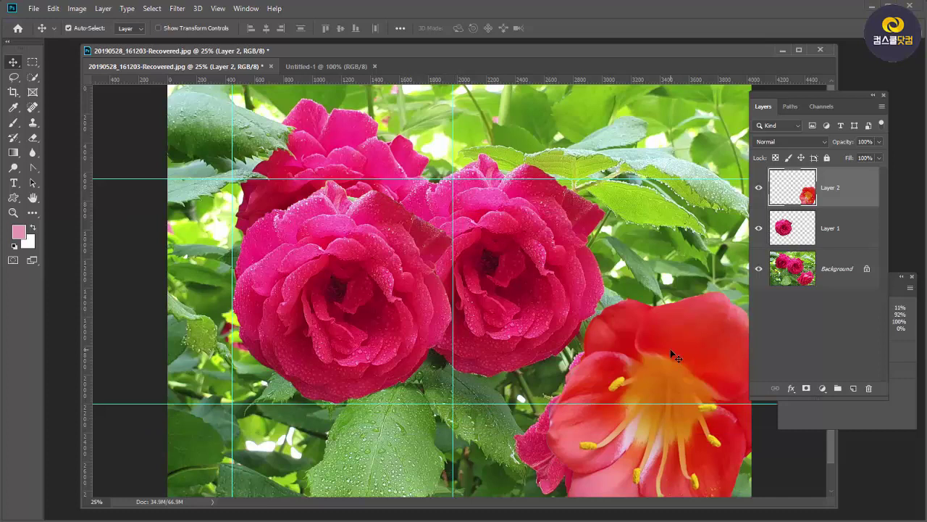
Snap the red flower back to the upper-left guide intersection and scale it proportionally to about 92.29%, meeting the lower guide
{"action": "left_click_drag", "start_coordinate": [671, 351], "coordinate": [359, 237]}
{"action": "key", "text": "ctrl+t"}
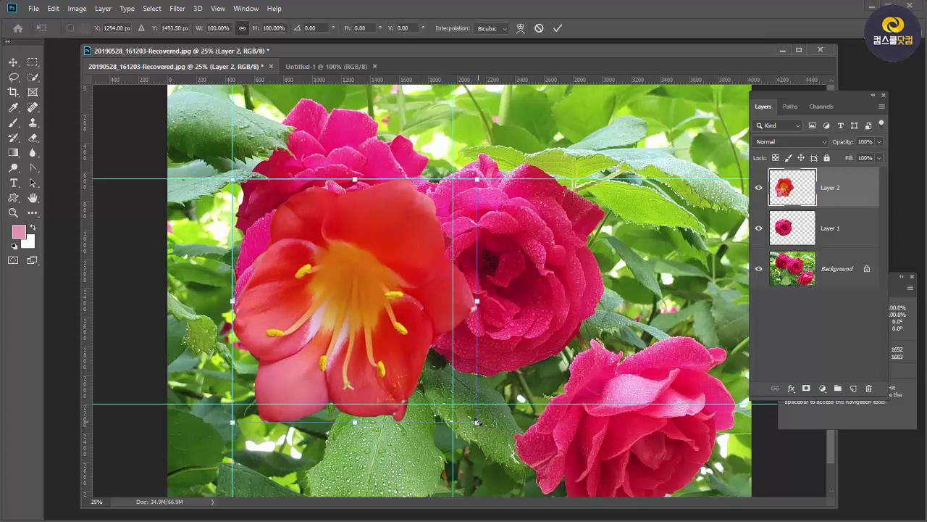
{"action": "left_click_drag", "start_coordinate": [477, 422], "coordinate": [458, 404]}
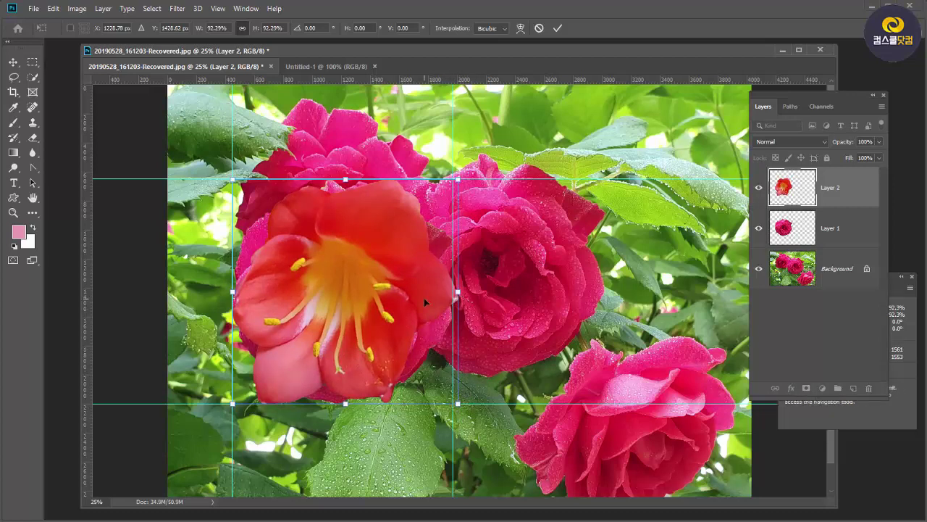
{"action": "key", "text": "Return"}
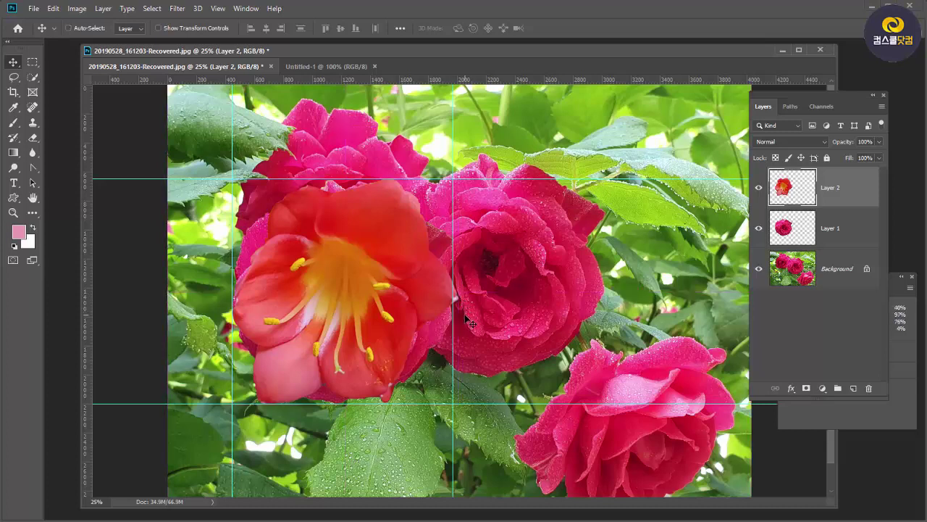
Free-transform the red flower, reducing its width so that its right edge meets the second vertical guide
{"action": "key", "text": "ctrl+t"}
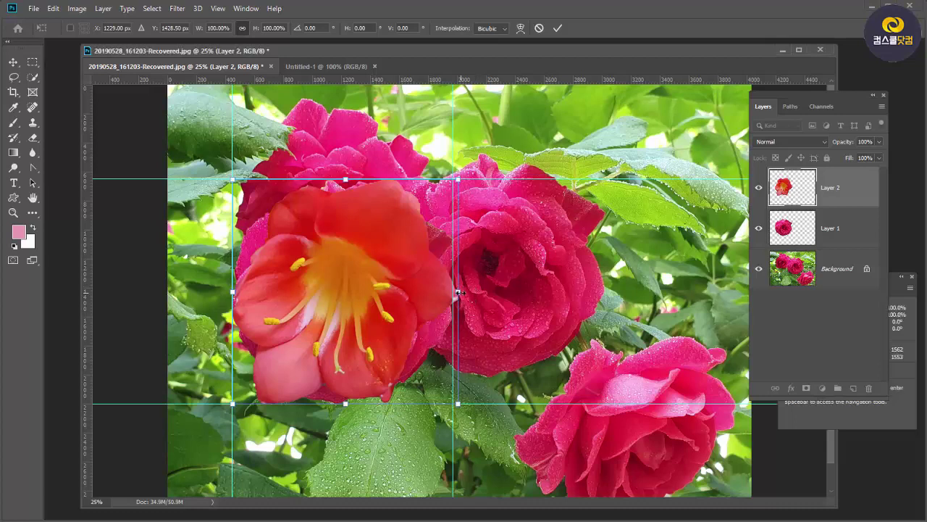
{"action": "mouse_move", "coordinate": [458, 292]}
{"action": "left_mouse_down"}
{"action": "mouse_move", "coordinate": [384, 296]}
{"action": "mouse_move", "coordinate": [453, 297]}
{"action": "left_mouse_up"}
{"action": "key", "text": "Return"}
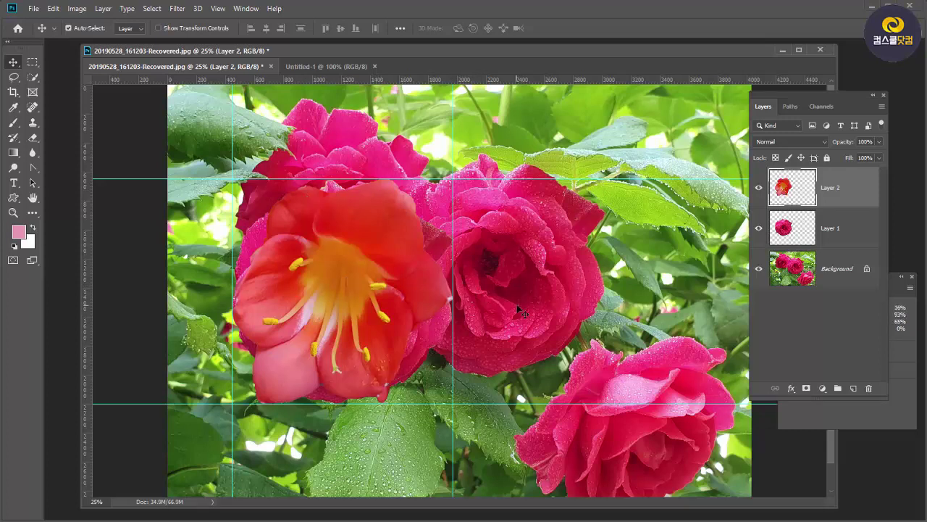
Move the red flower over the middle rose, then shift the upper guide to the photo's top and the right guide through the flower
{"action": "left_click_drag", "start_coordinate": [359, 238], "coordinate": [580, 253]}
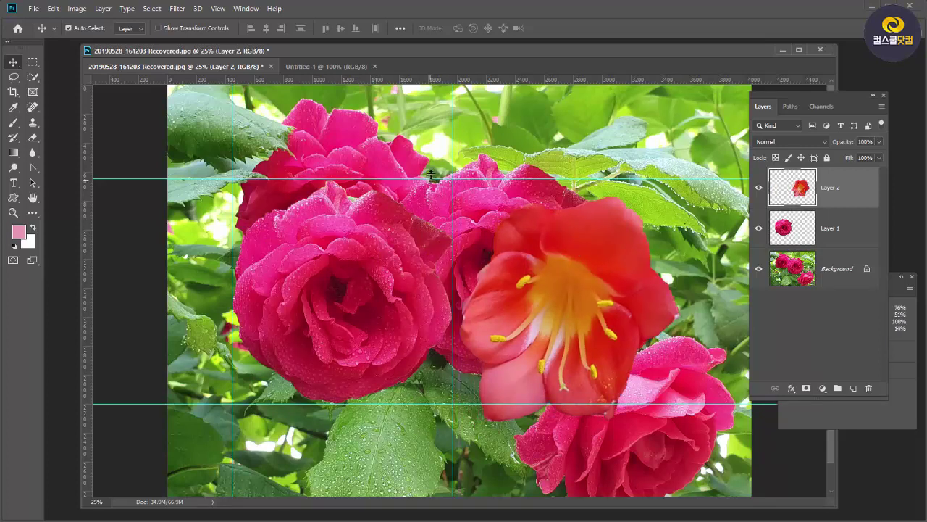
{"action": "left_click_drag", "start_coordinate": [431, 179], "coordinate": [438, 91]}
{"action": "left_click_drag", "start_coordinate": [454, 174], "coordinate": [607, 174]}
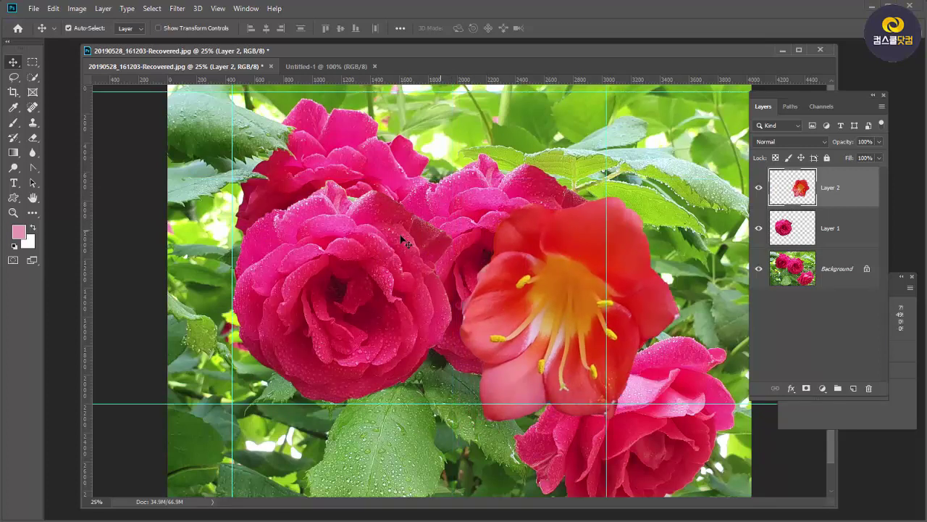
Move the first vertical guide off the photo's left side, then show the Info panel and place it over the picture
{"action": "left_click_drag", "start_coordinate": [232, 203], "coordinate": [131, 196]}
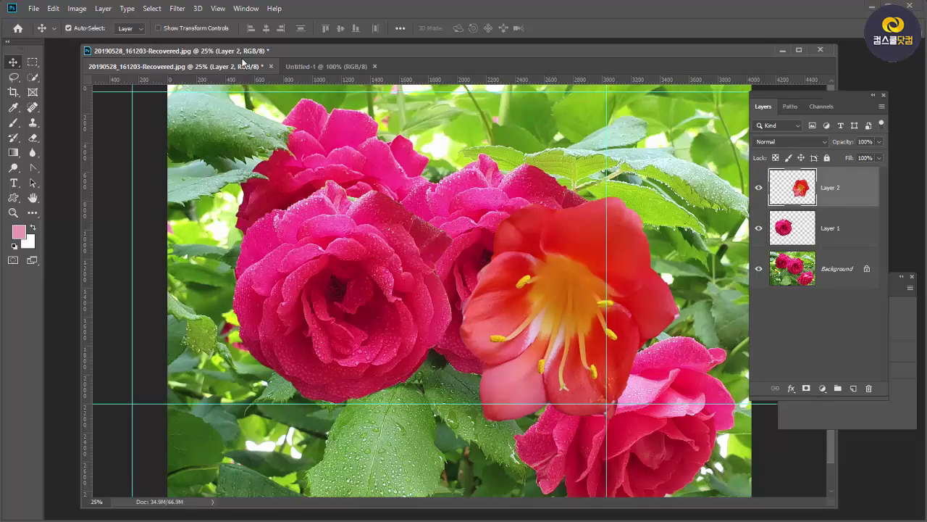
{"action": "left_click", "coordinate": [245, 8]}
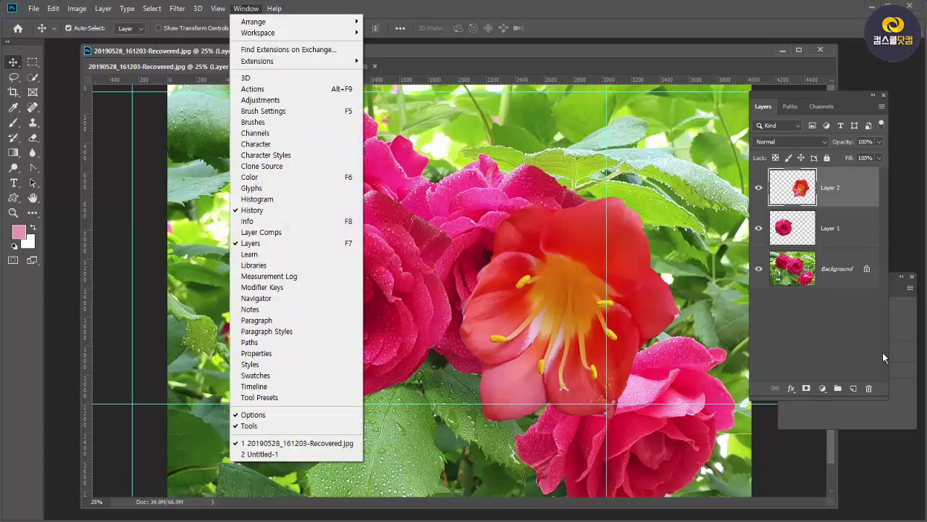
{"action": "key", "text": "F8"}
{"action": "left_click_drag", "start_coordinate": [825, 275], "coordinate": [571, 134]}
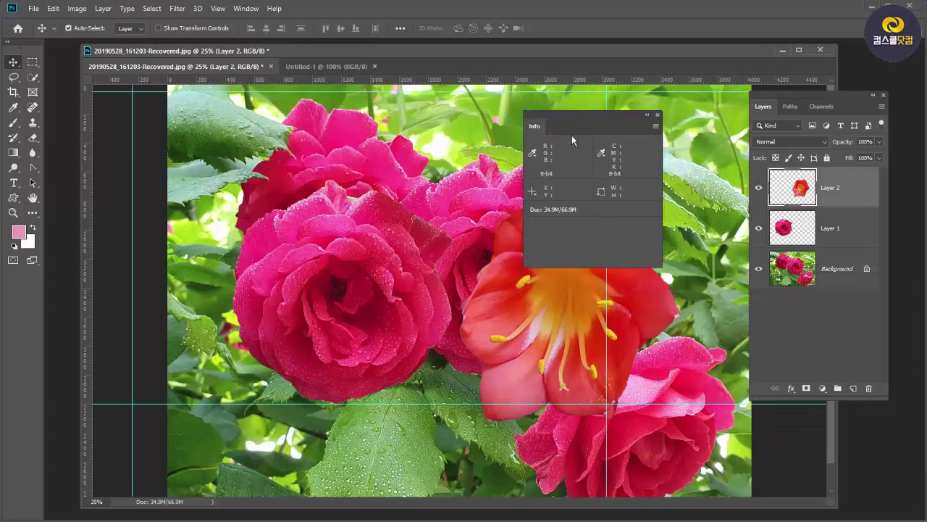
Draw a trial rectangular marquee over the roses, discard it, and select a square area of 584 by 584 px there
{"action": "left_click", "coordinate": [33, 62]}
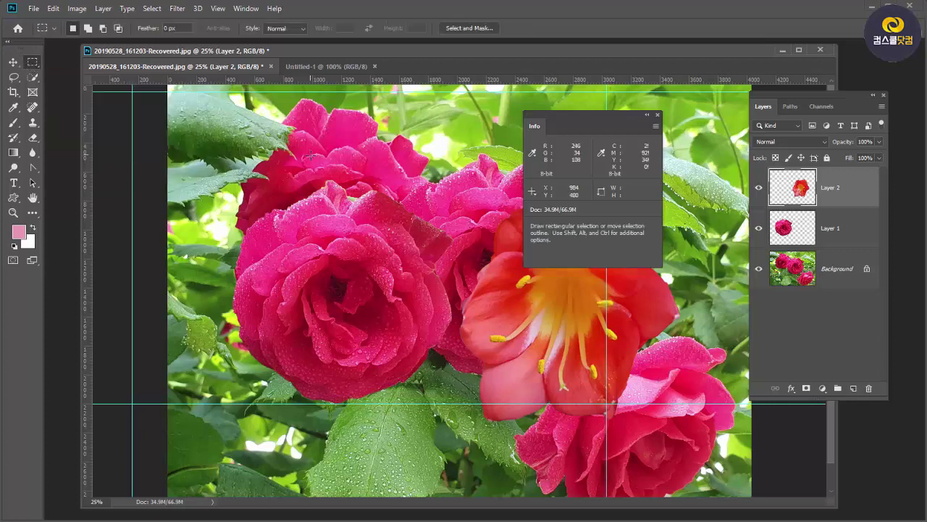
{"action": "left_click_drag", "start_coordinate": [310, 154], "coordinate": [422, 269]}
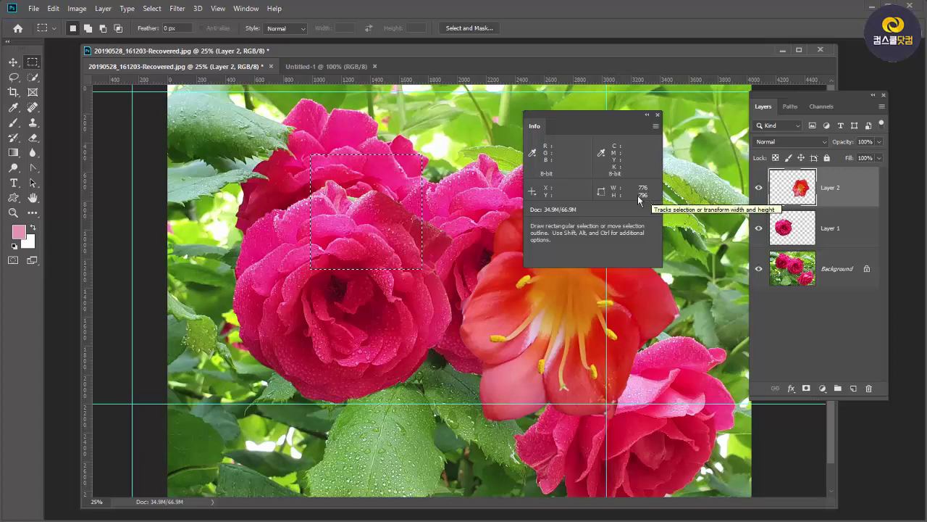
{"action": "left_click", "coordinate": [368, 129]}
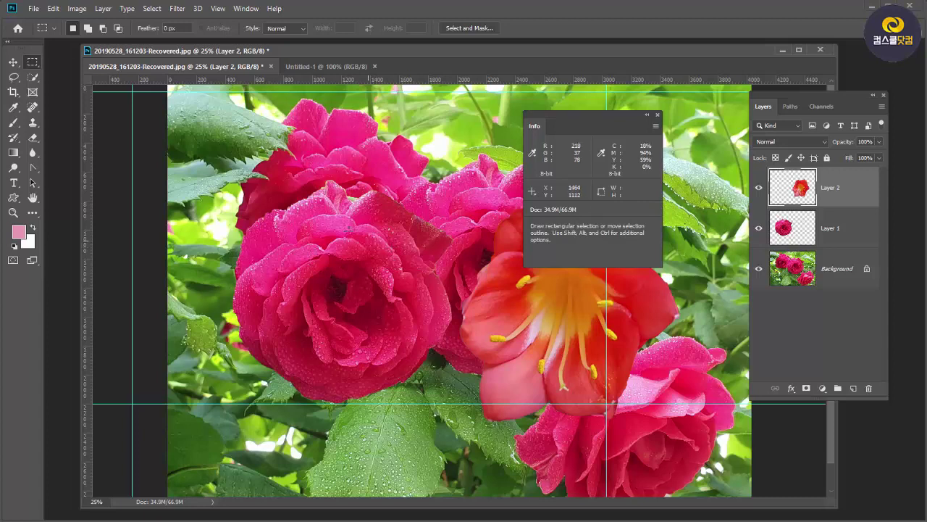
{"action": "left_click_drag", "start_coordinate": [282, 159], "coordinate": [364, 242]}
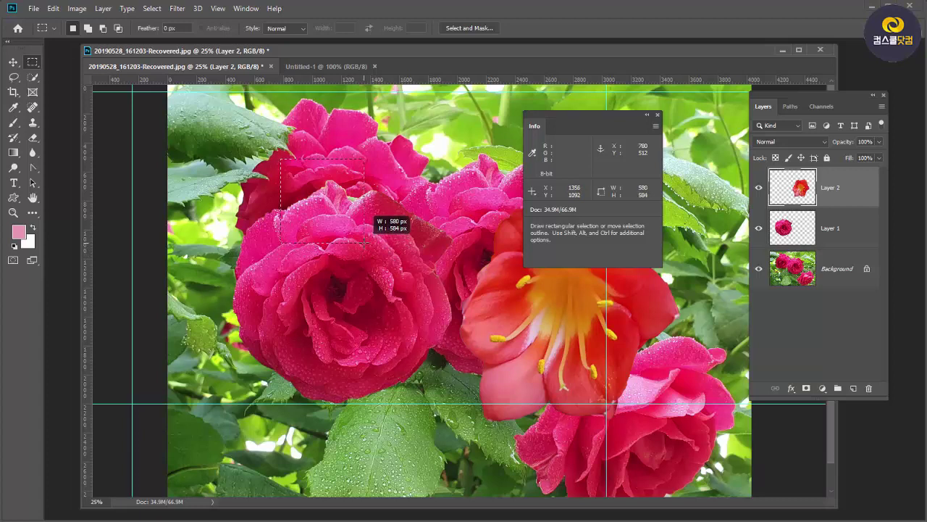
{"action": "left_click_drag", "start_coordinate": [363, 241], "coordinate": [365, 242]}
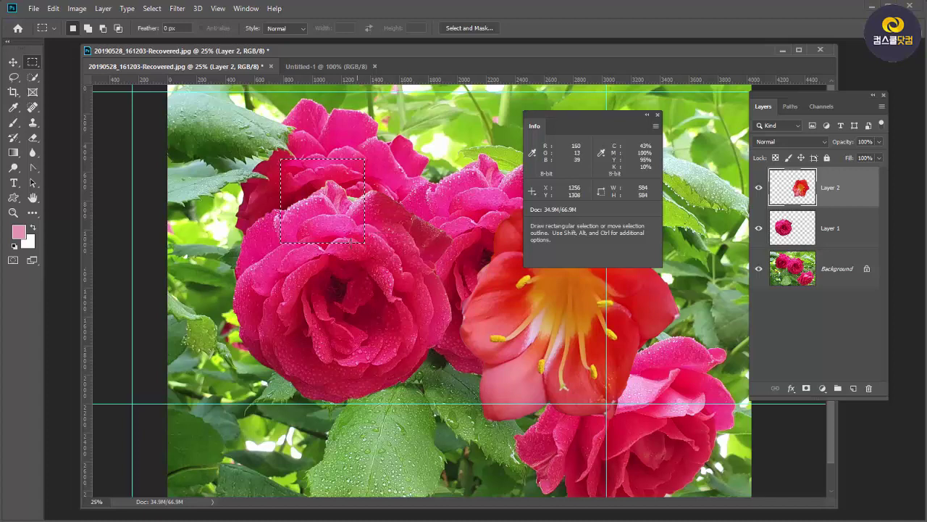
Move the two vertical and two horizontal guides onto the four edges of the 584 px square selection
{"action": "left_click", "coordinate": [13, 63]}
{"action": "left_click_drag", "start_coordinate": [133, 148], "coordinate": [281, 166]}
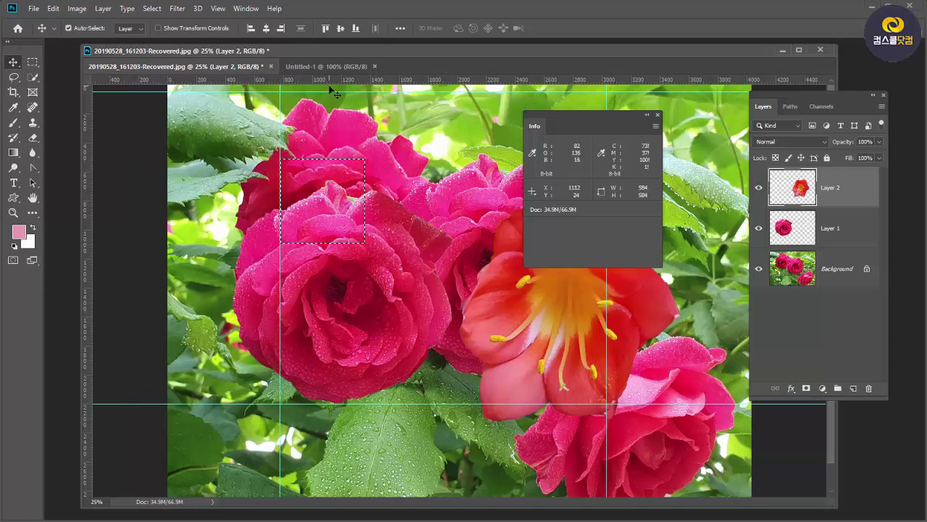
{"action": "left_click_drag", "start_coordinate": [333, 79], "coordinate": [339, 158]}
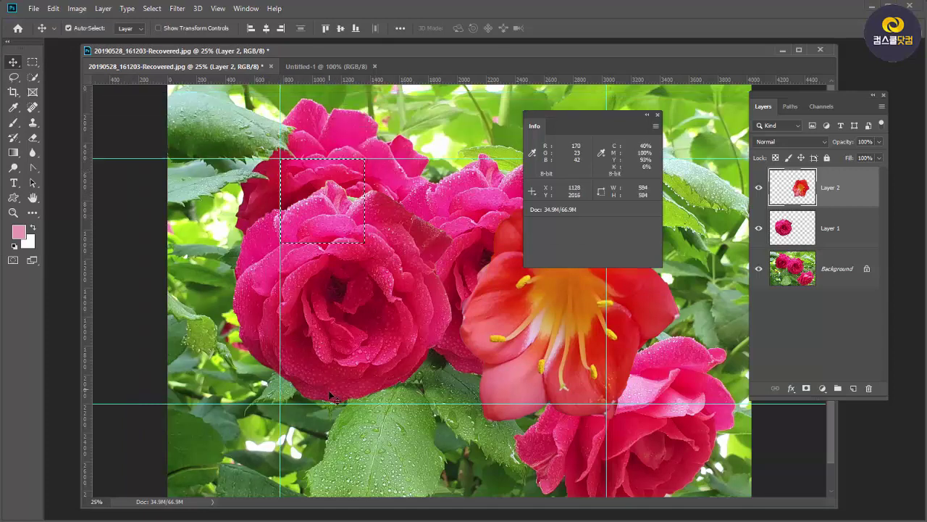
{"action": "left_click_drag", "start_coordinate": [339, 404], "coordinate": [396, 231]}
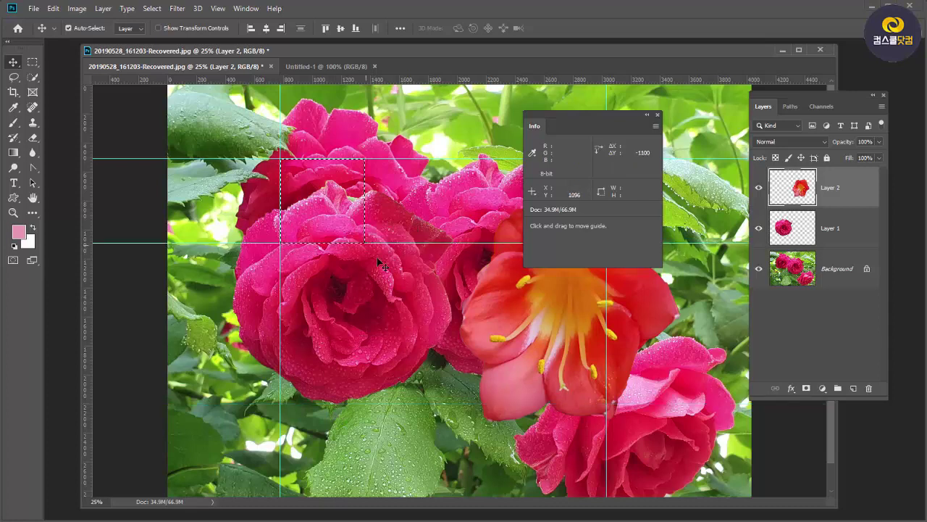
{"action": "left_click_drag", "start_coordinate": [608, 301], "coordinate": [366, 287]}
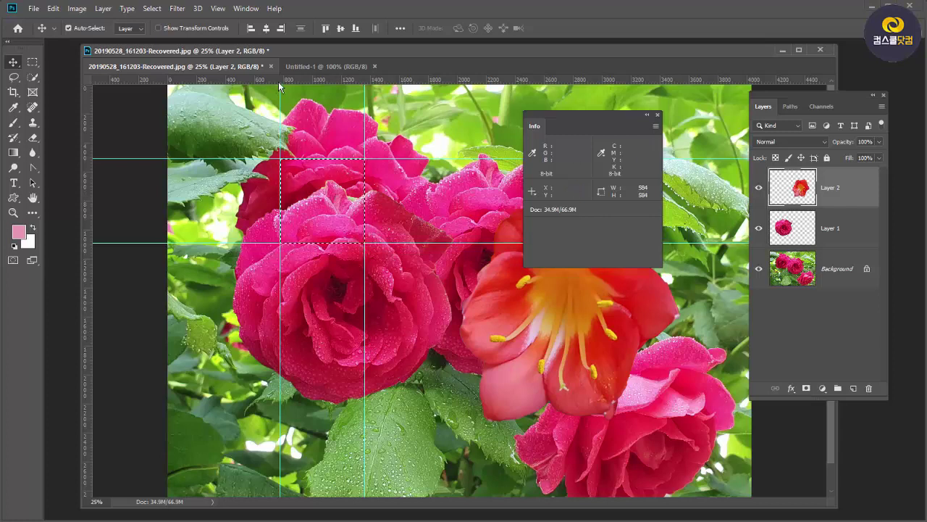
{"action": "left_click", "coordinate": [13, 212]}
{"action": "left_click_drag", "start_coordinate": [282, 88], "coordinate": [216, 130]}
{"action": "left_click_drag", "start_coordinate": [85, 114], "coordinate": [49, 111]}
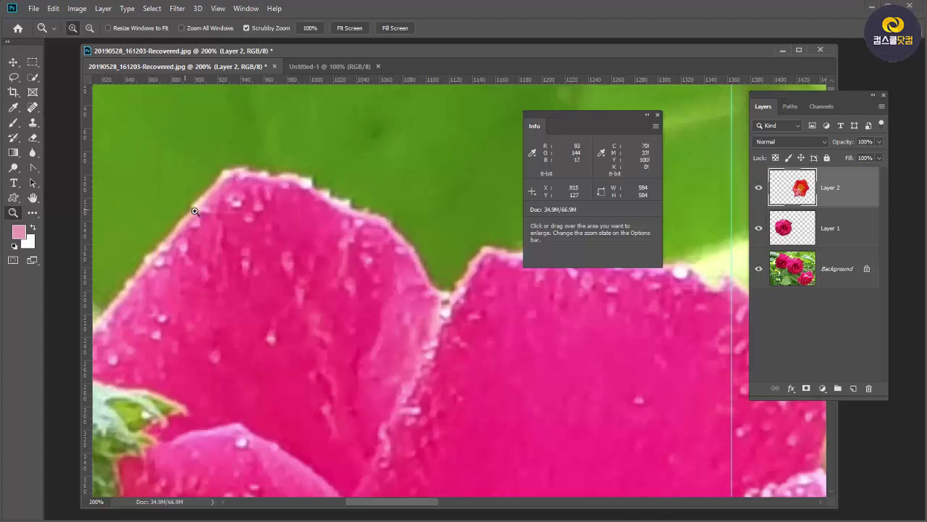
{"action": "left_click", "coordinate": [225, 203], "text": "alt"}
{"action": "left_click", "coordinate": [304, 228], "text": "alt"}
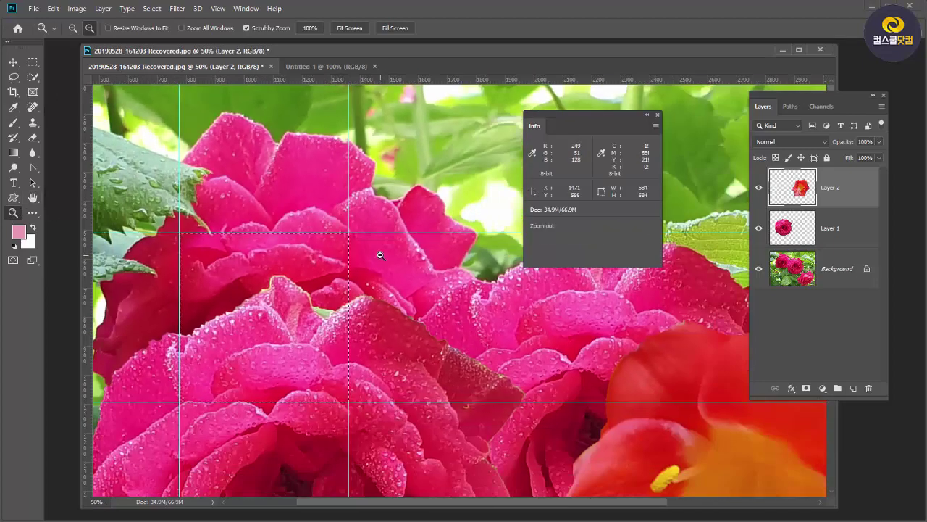
{"action": "left_click", "coordinate": [338, 274], "text": "alt"}
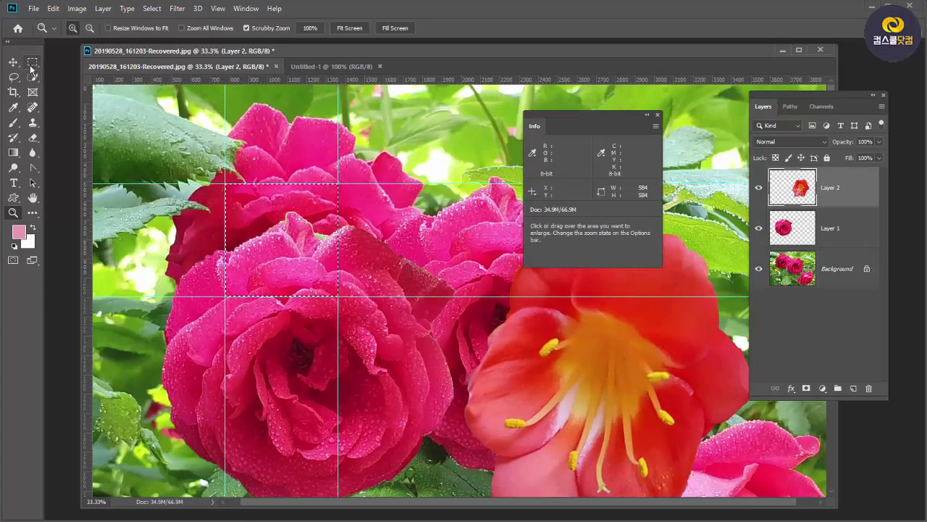
Deselect the square and set the Rectangular Marquee to Fixed Size with a width and height of 384 px
{"action": "key", "text": "m"}
{"action": "key", "text": "ctrl+d"}
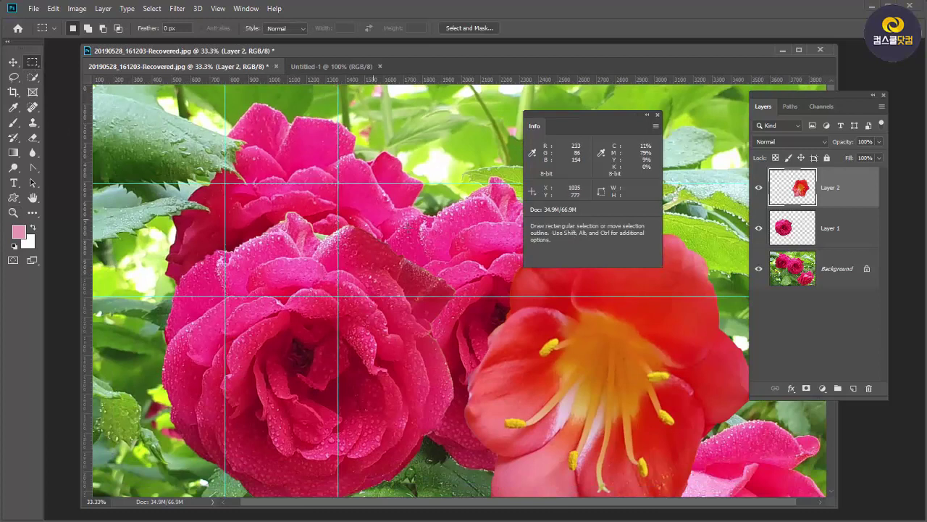
{"action": "left_click", "coordinate": [457, 194]}
{"action": "left_click", "coordinate": [302, 29]}
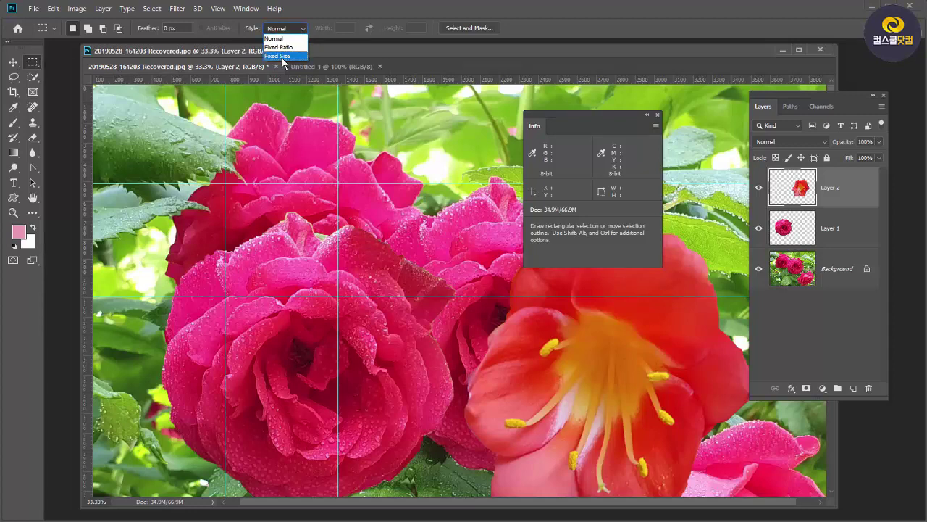
{"action": "left_click", "coordinate": [282, 56]}
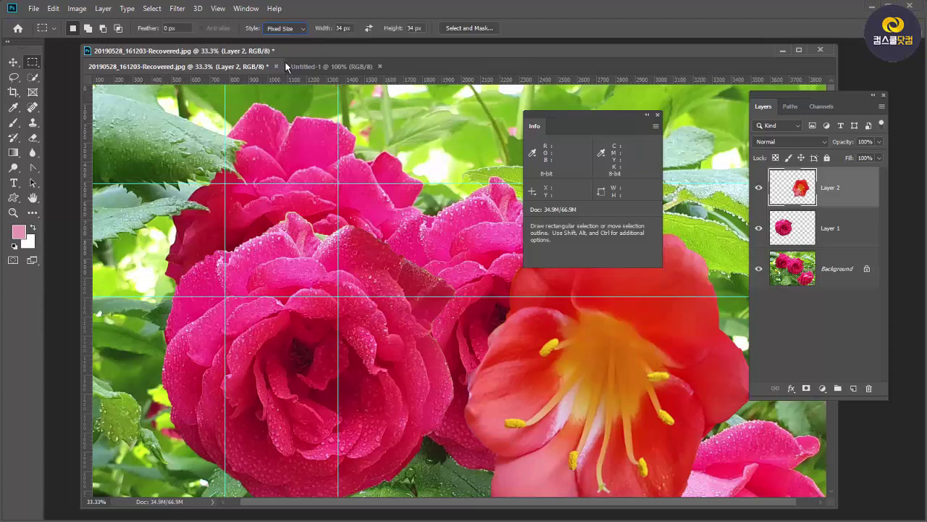
{"action": "left_click", "coordinate": [351, 28]}
{"action": "type", "text": "4"}
{"action": "key", "text": "Return"}
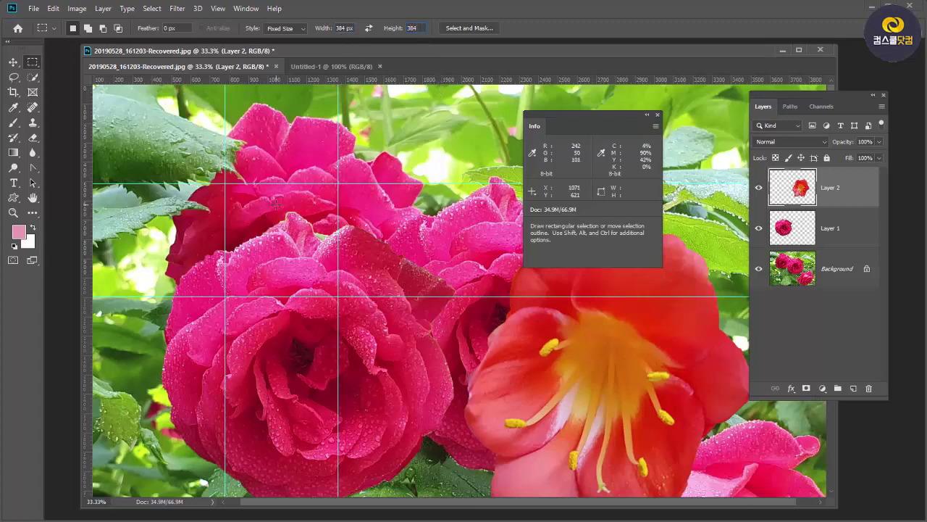
Place the fixed 384 by 384 px selection on the upper petals of the Layer 1 rose, replacing the first placement
{"action": "left_click", "coordinate": [294, 226]}
{"action": "key", "text": "ctrl+d"}
{"action": "left_click", "coordinate": [303, 256]}
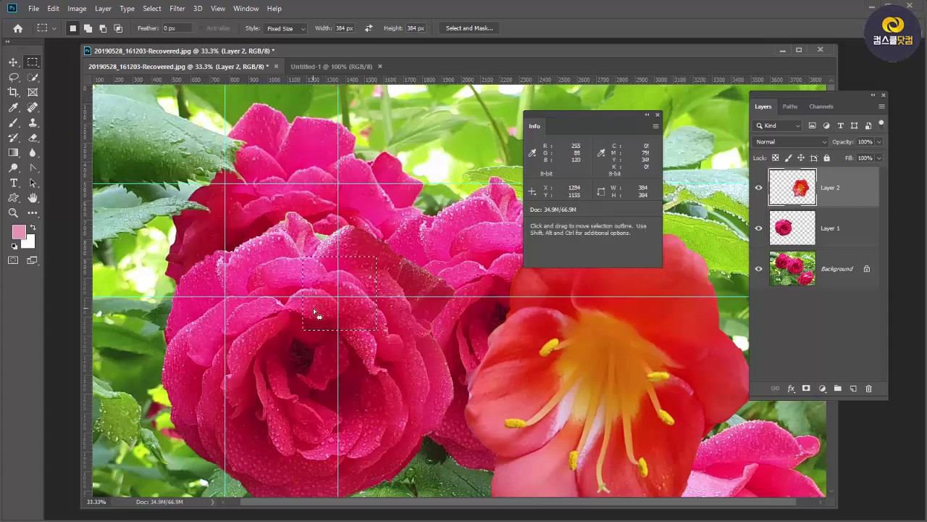
Move the four guides onto the edges of the 384 px square selection, then deselect it
{"action": "left_click", "coordinate": [13, 61]}
{"action": "left_click_drag", "start_coordinate": [225, 219], "coordinate": [302, 218]}
{"action": "left_click_drag", "start_coordinate": [339, 78], "coordinate": [259, 330]}
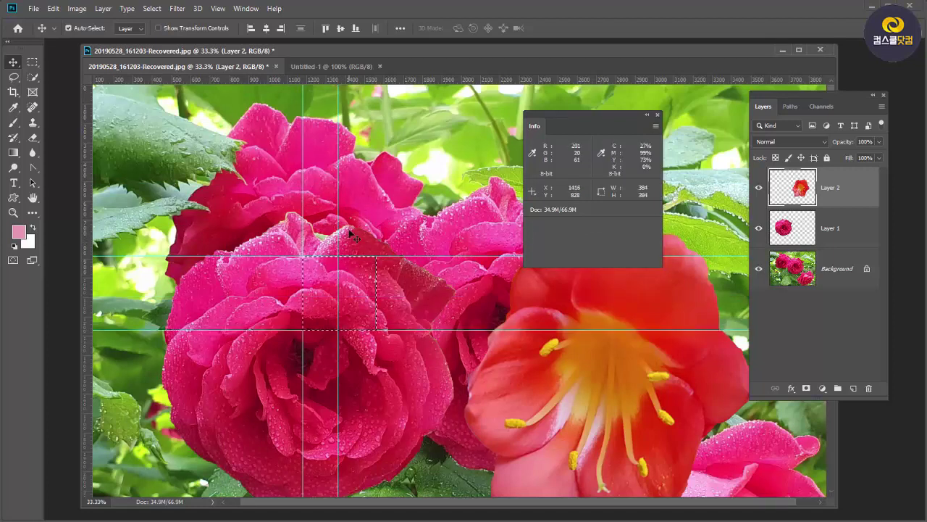
{"action": "left_click_drag", "start_coordinate": [88, 218], "coordinate": [376, 218]}
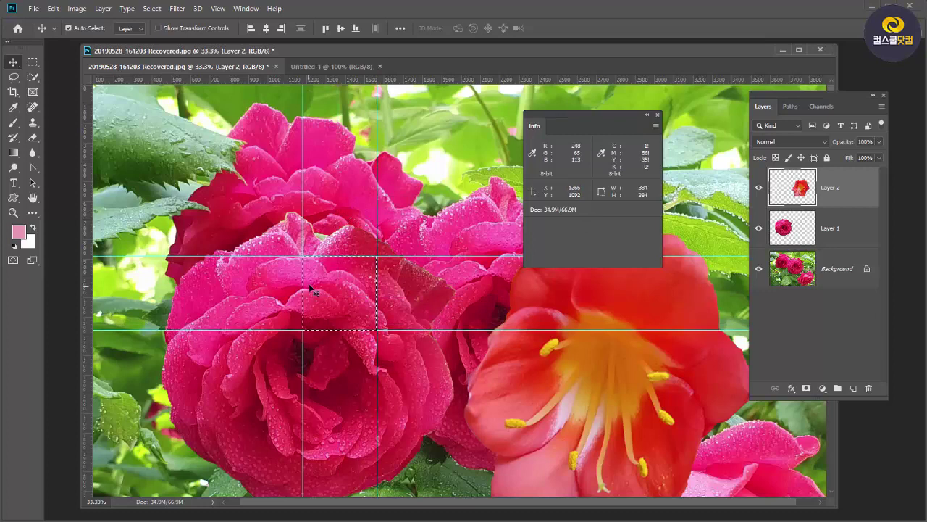
{"action": "key", "text": "ctrl+d"}
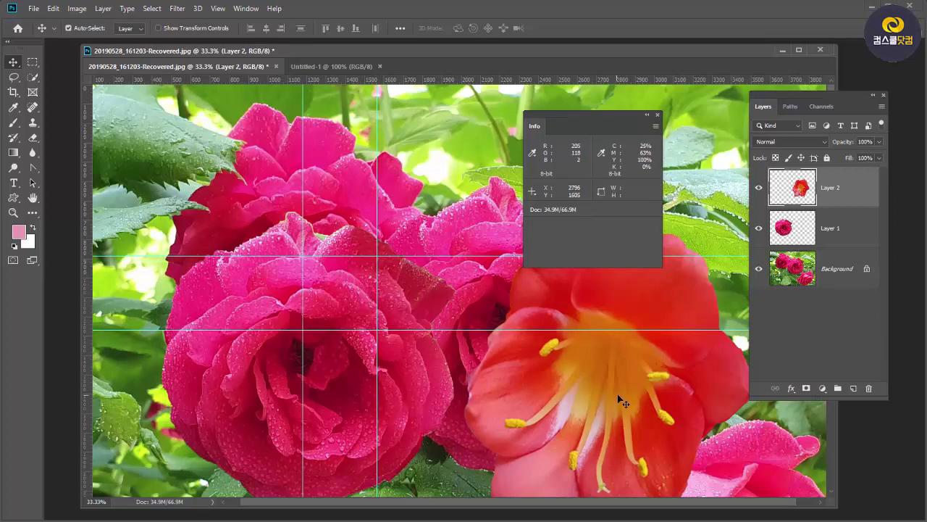
Move the red flower over the Layer 1 rose and free-transform it to about 25.20% by 24.92%, filling the square between the guides
{"action": "left_click_drag", "start_coordinate": [687, 387], "coordinate": [410, 311]}
{"action": "key", "text": "ctrl+t"}
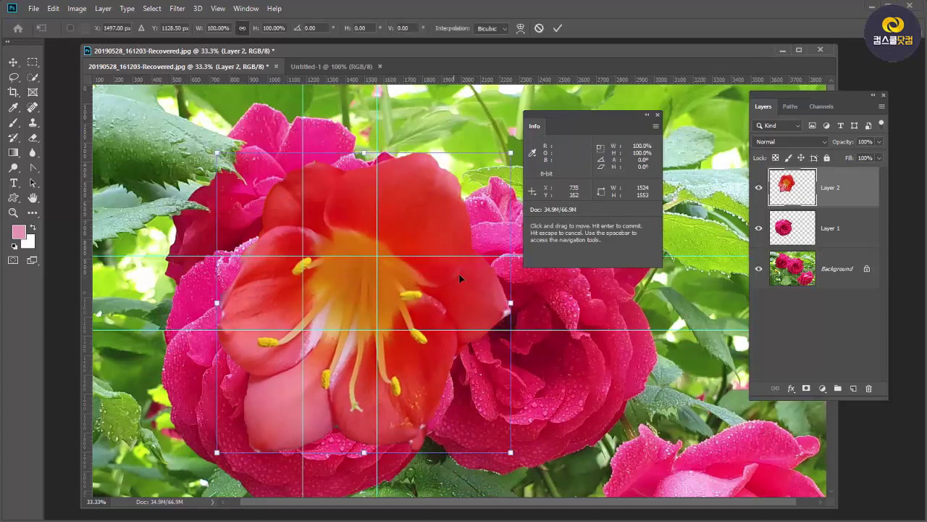
{"action": "left_click_drag", "start_coordinate": [217, 150], "coordinate": [312, 254]}
{"action": "left_click_drag", "start_coordinate": [434, 294], "coordinate": [361, 298]}
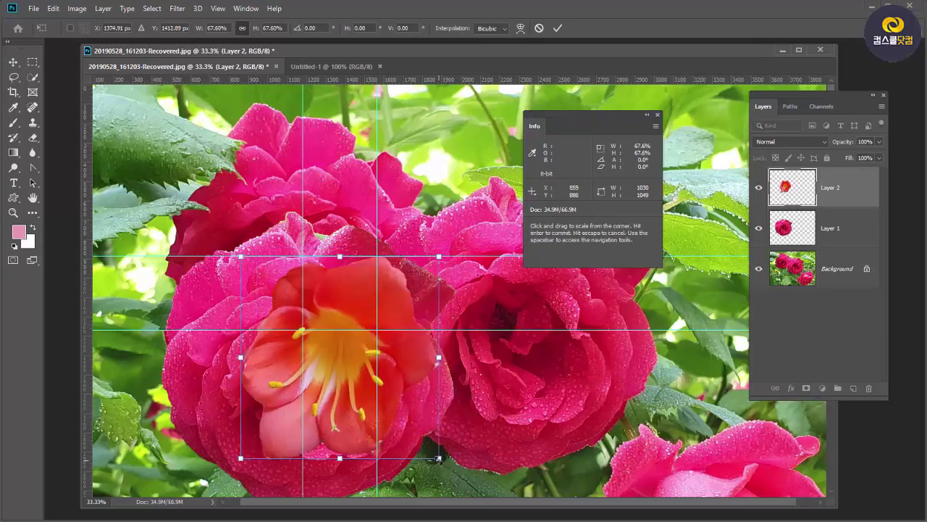
{"action": "left_click_drag", "start_coordinate": [441, 455], "coordinate": [325, 336]}
{"action": "left_click_drag", "start_coordinate": [271, 317], "coordinate": [333, 317]}
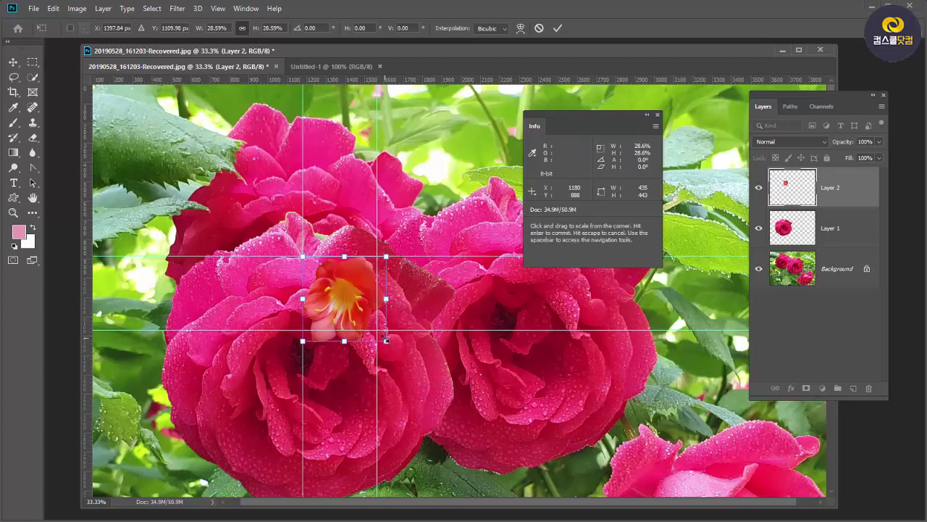
{"action": "left_click_drag", "start_coordinate": [385, 339], "coordinate": [376, 330]}
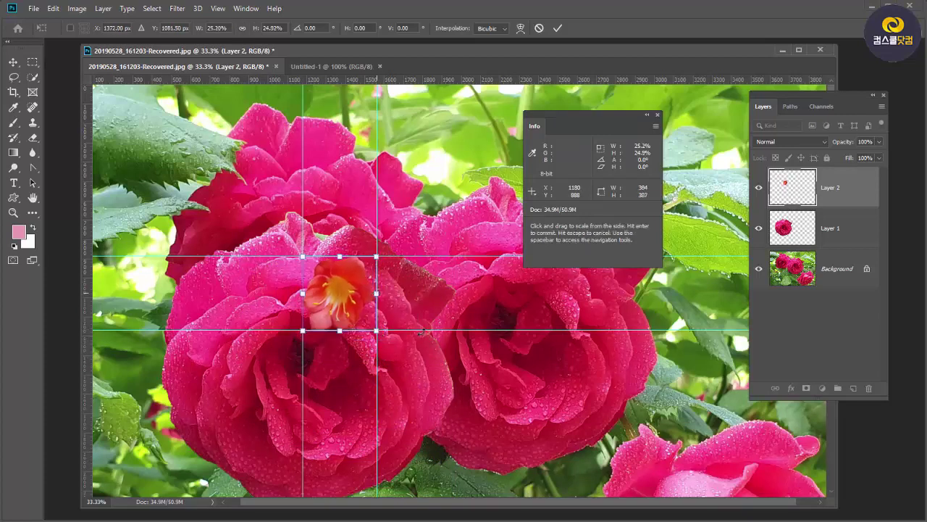
{"action": "key", "text": "Return"}
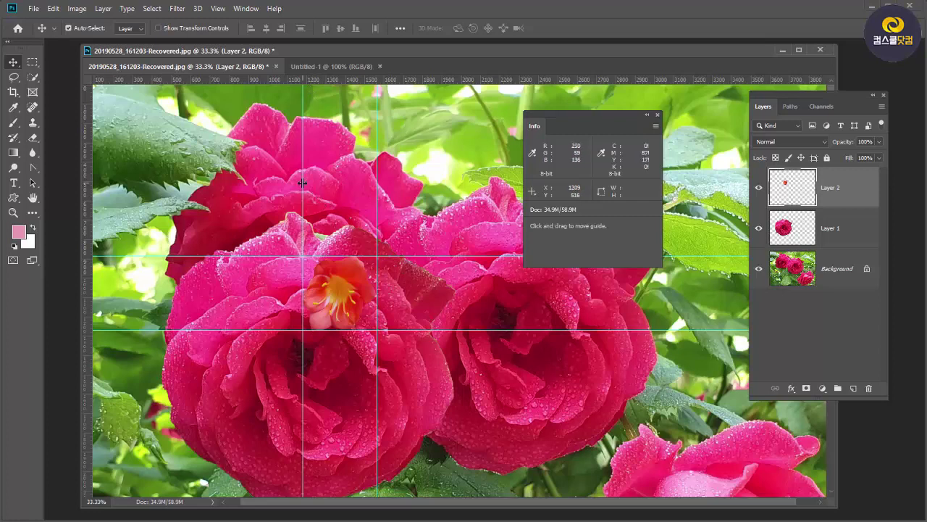
Remove both vertical guides from the canvas and move the upper horizontal guide slightly above the small red flower
{"action": "left_click_drag", "start_coordinate": [303, 182], "coordinate": [72, 168]}
{"action": "left_click_drag", "start_coordinate": [377, 177], "coordinate": [75, 170]}
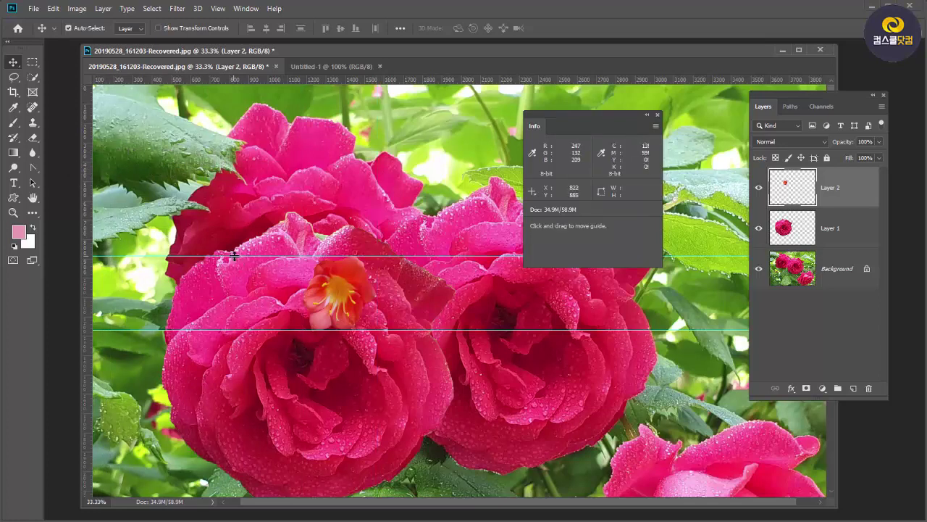
{"action": "left_click_drag", "start_coordinate": [239, 255], "coordinate": [281, 245]}
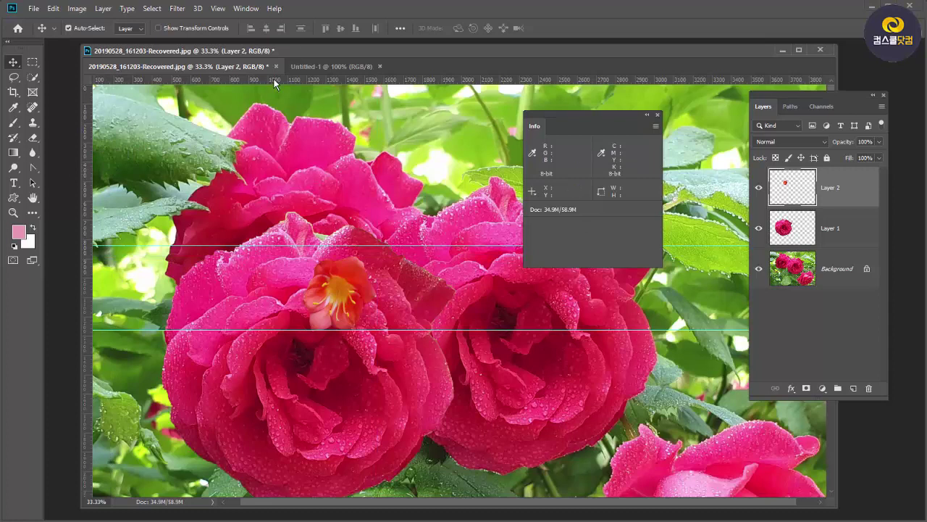
Add one horizontal and two vertical guides around the small red flower, then clear all guides from the document
{"action": "left_click_drag", "start_coordinate": [276, 81], "coordinate": [272, 274]}
{"action": "left_click_drag", "start_coordinate": [87, 160], "coordinate": [413, 155]}
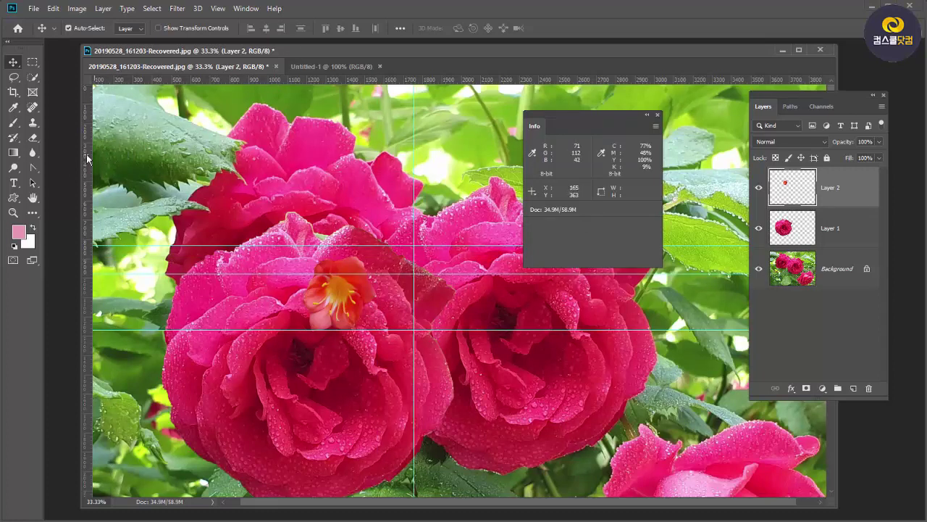
{"action": "left_click_drag", "start_coordinate": [88, 159], "coordinate": [340, 145]}
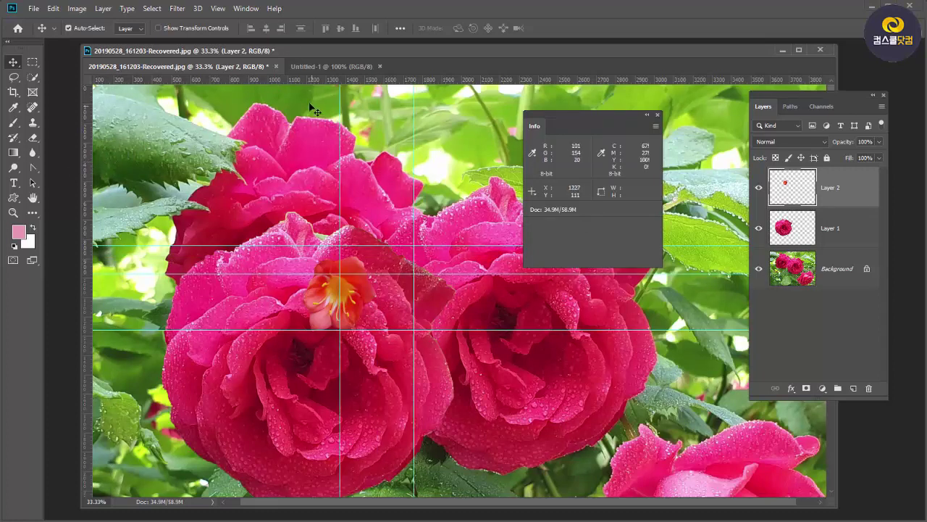
{"action": "left_click", "coordinate": [217, 9]}
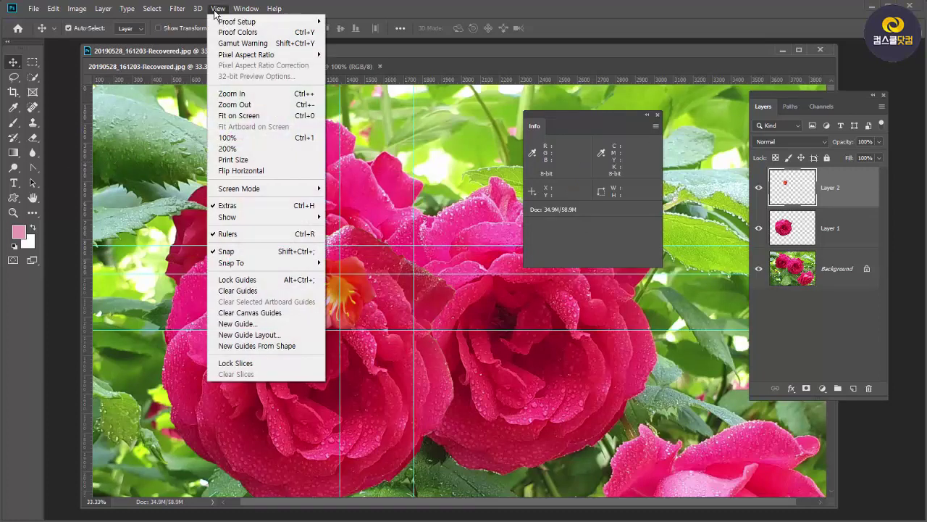
{"action": "left_click", "coordinate": [239, 290]}
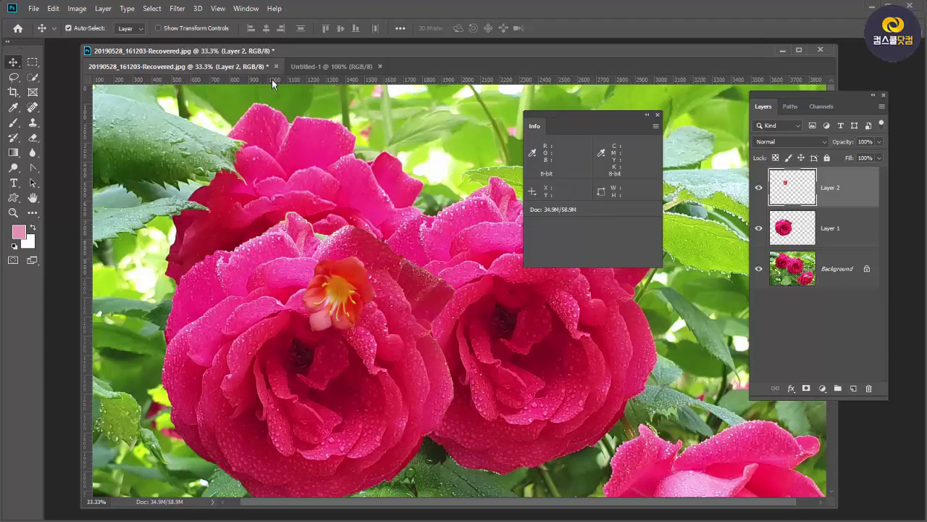
Add a horizontal guide through the small red flower's middle and a vertical guide along its left edge
{"action": "left_click_drag", "start_coordinate": [272, 83], "coordinate": [290, 299]}
{"action": "left_click_drag", "start_coordinate": [87, 143], "coordinate": [303, 137]}
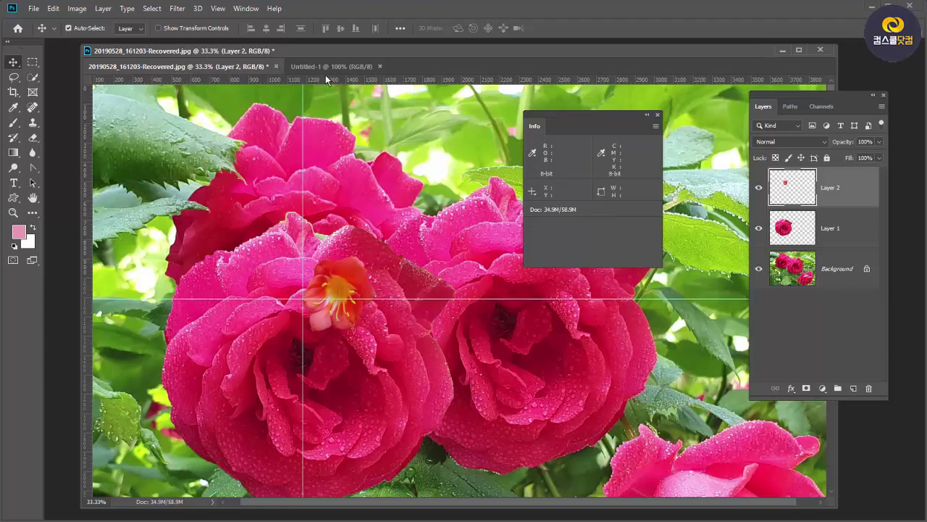
Add two horizontal guides above the existing one and a vertical guide right of the small red flower, floating Untitled-1 in its own window
{"action": "left_click_drag", "start_coordinate": [326, 80], "coordinate": [333, 267]}
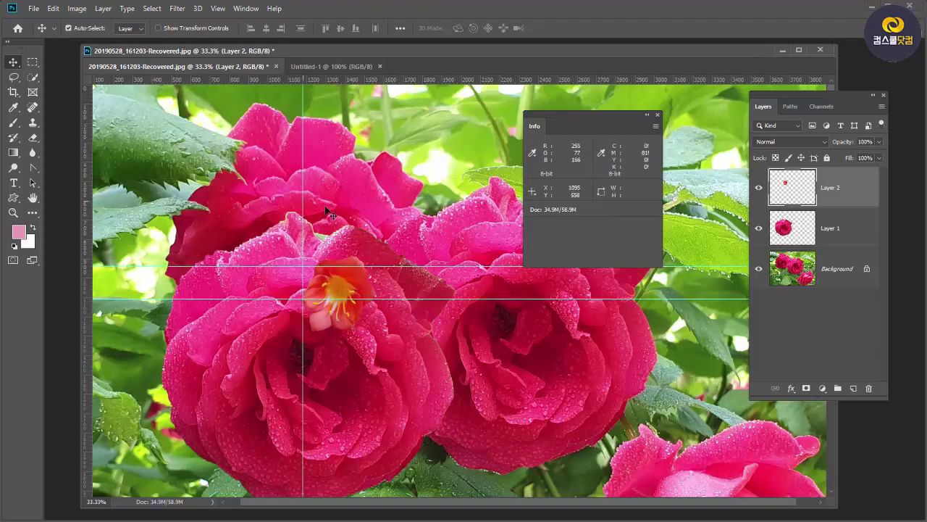
{"action": "left_click_drag", "start_coordinate": [346, 71], "coordinate": [428, 53]}
{"action": "left_click", "coordinate": [333, 46]}
{"action": "left_click_drag", "start_coordinate": [331, 64], "coordinate": [347, 190]}
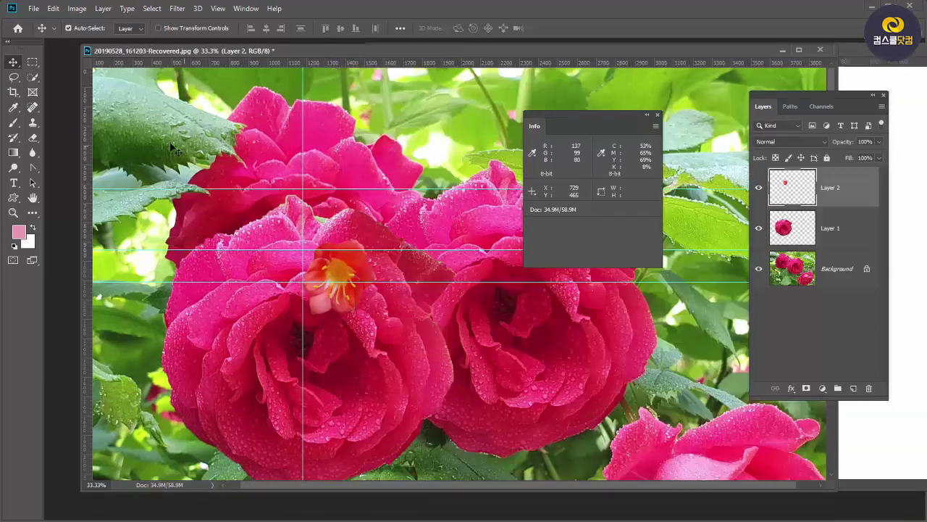
{"action": "left_click_drag", "start_coordinate": [88, 136], "coordinate": [400, 159]}
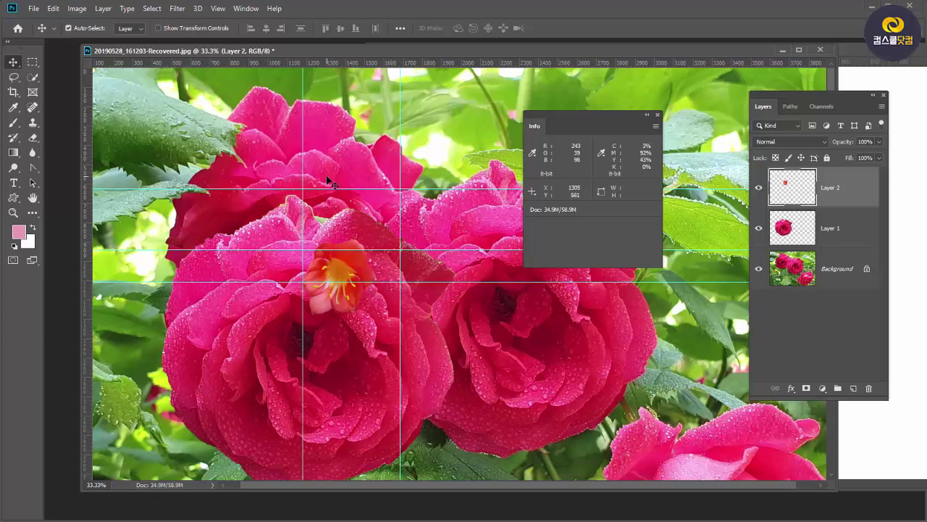
Hide the rose document's guides and turn their display back on
{"action": "left_click", "coordinate": [216, 8]}
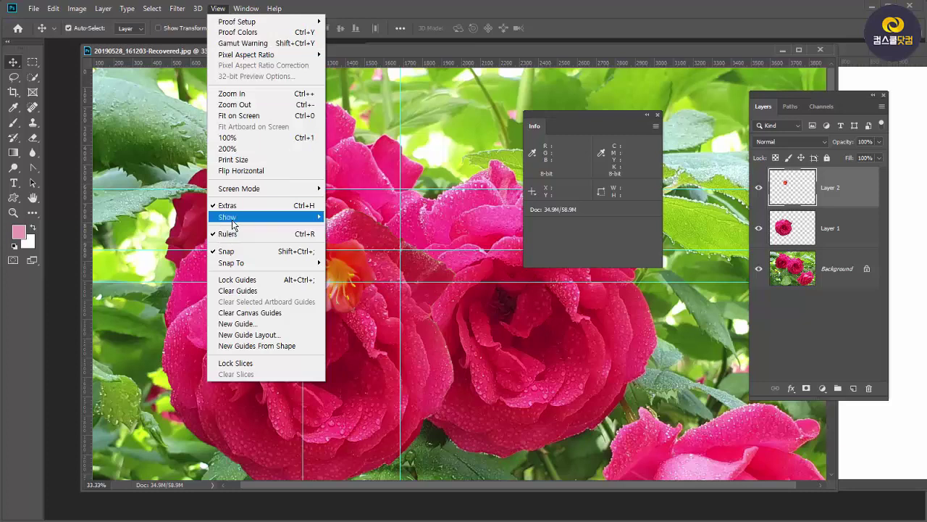
{"action": "mouse_move", "coordinate": [232, 222]}
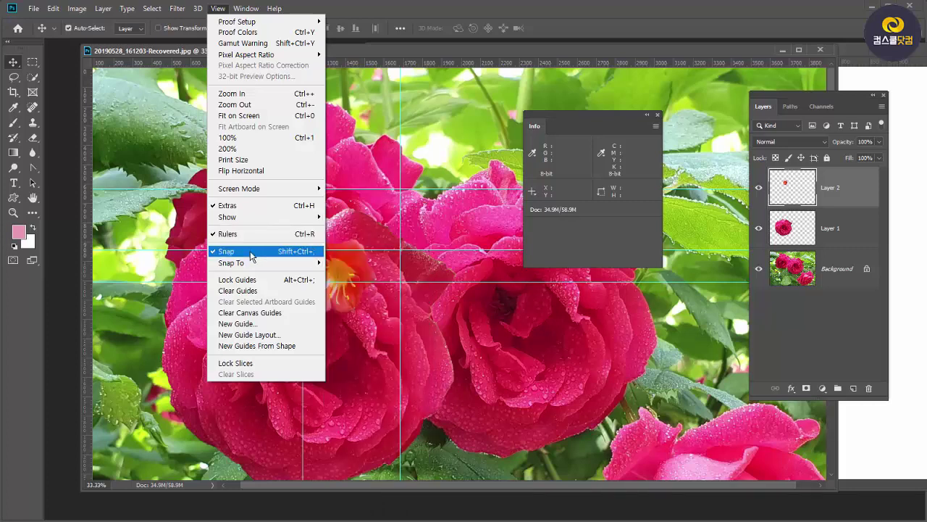
{"action": "mouse_move", "coordinate": [254, 270]}
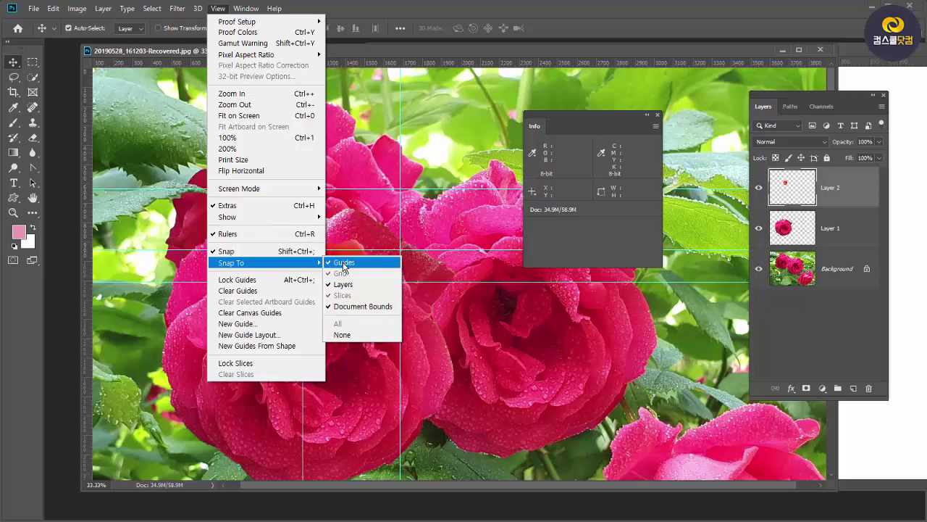
{"action": "mouse_move", "coordinate": [264, 218]}
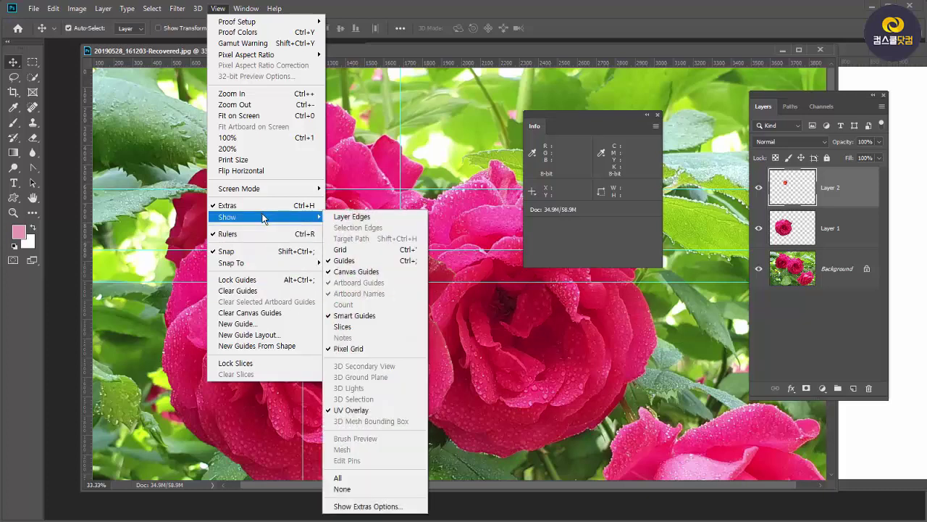
{"action": "left_click", "coordinate": [353, 266]}
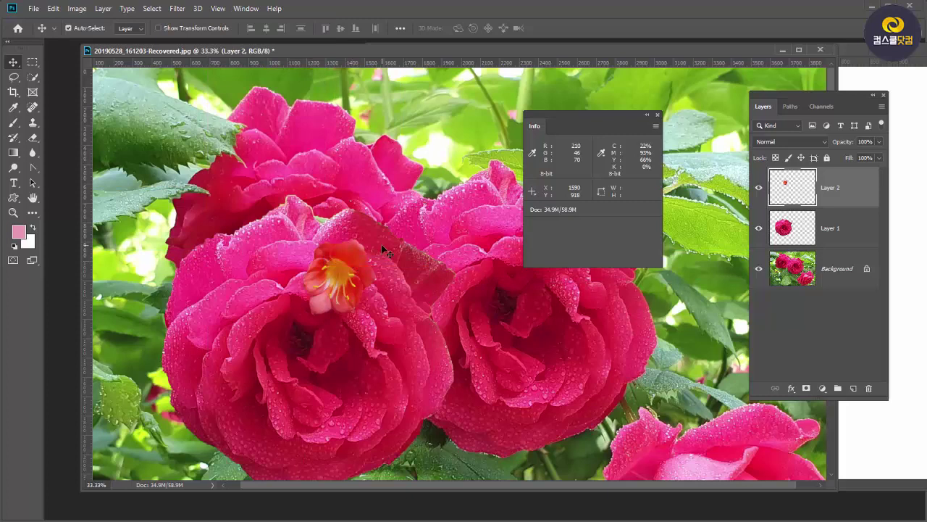
{"action": "left_click", "coordinate": [219, 9]}
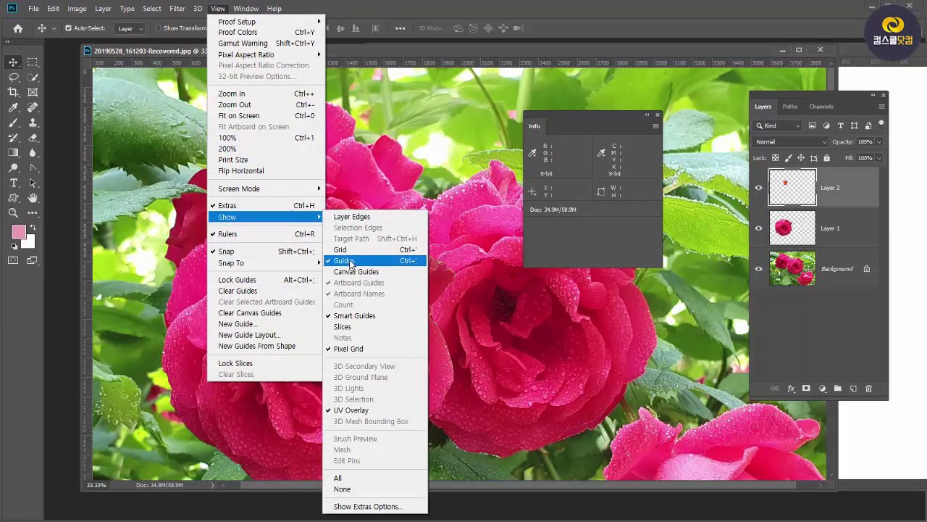
{"action": "left_click", "coordinate": [350, 264]}
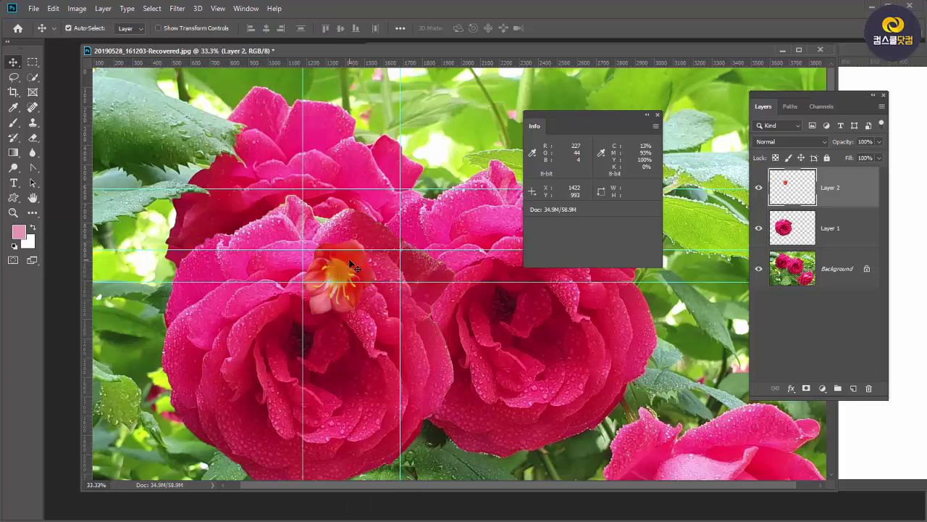